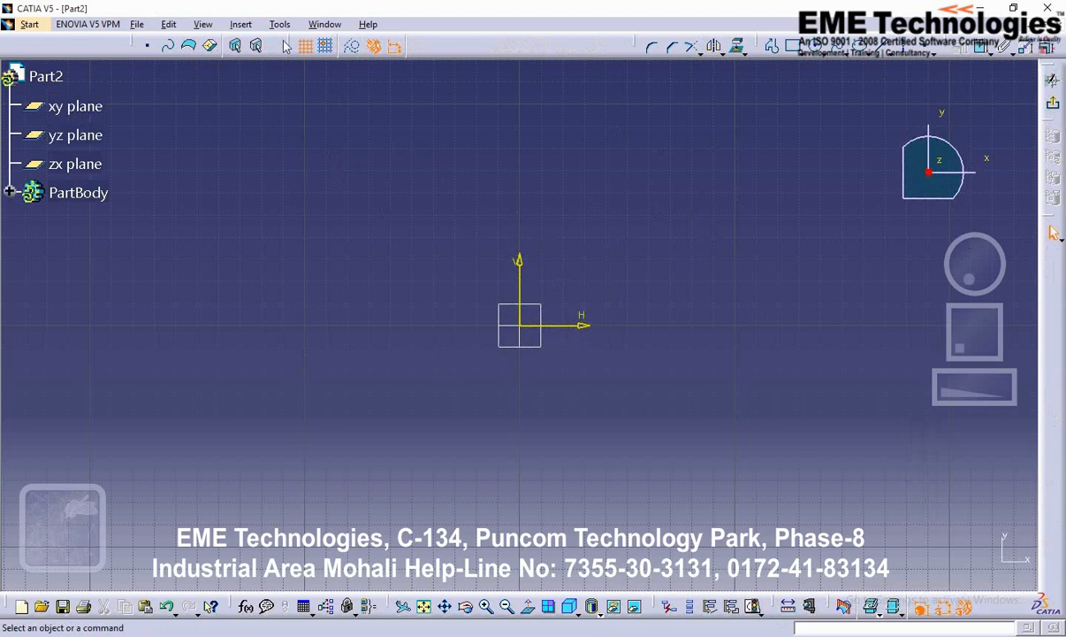
Sketch an open profile of eight connected straight lines around the origin without snapping to the grid.
{"action": "mouse_move", "coordinate": [295, 46]}
{"action": "left_mouse_down"}
{"action": "mouse_move", "coordinate": [281, 86]}
{"action": "mouse_move", "coordinate": [299, 96]}
{"action": "mouse_move", "coordinate": [319, 31]}
{"action": "mouse_move", "coordinate": [309, 53]}
{"action": "left_mouse_up"}
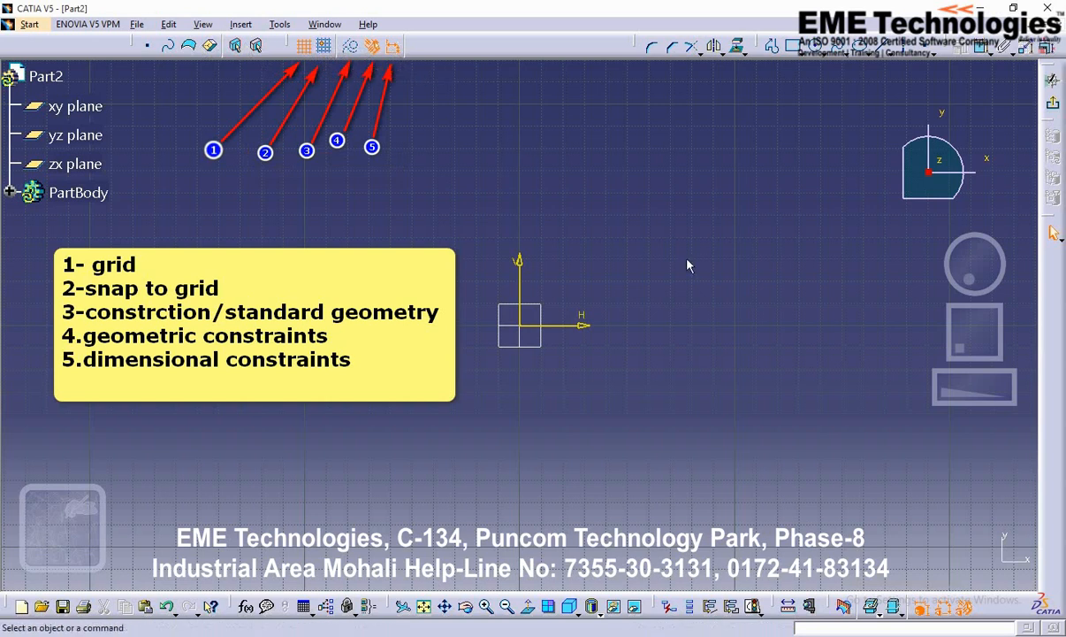
{"action": "left_click", "coordinate": [773, 50]}
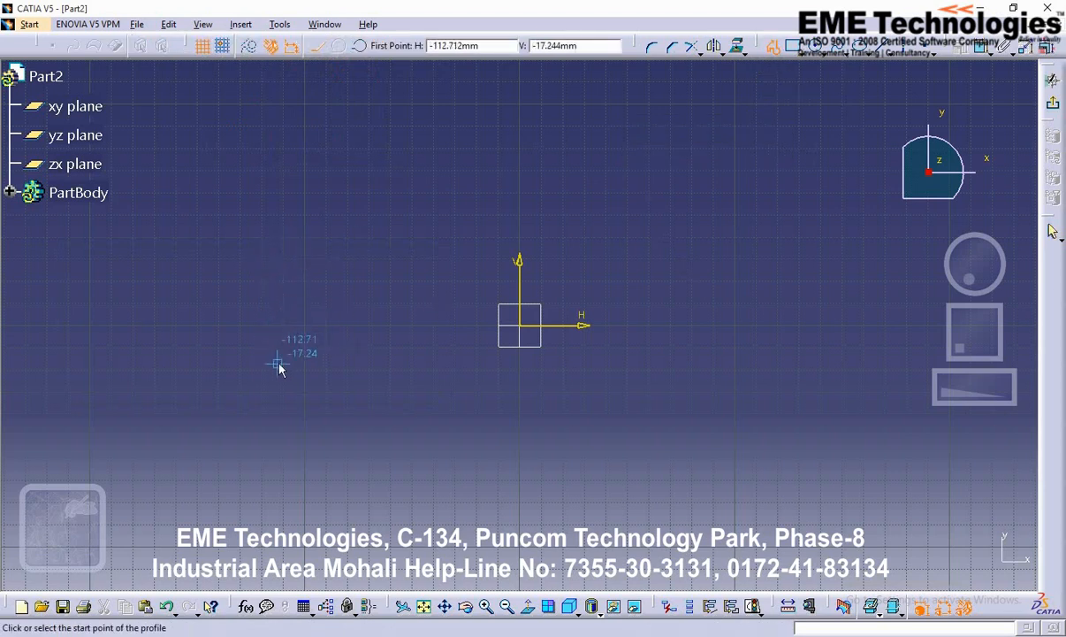
{"action": "left_click", "coordinate": [337, 372]}
{"action": "left_click", "coordinate": [436, 234]}
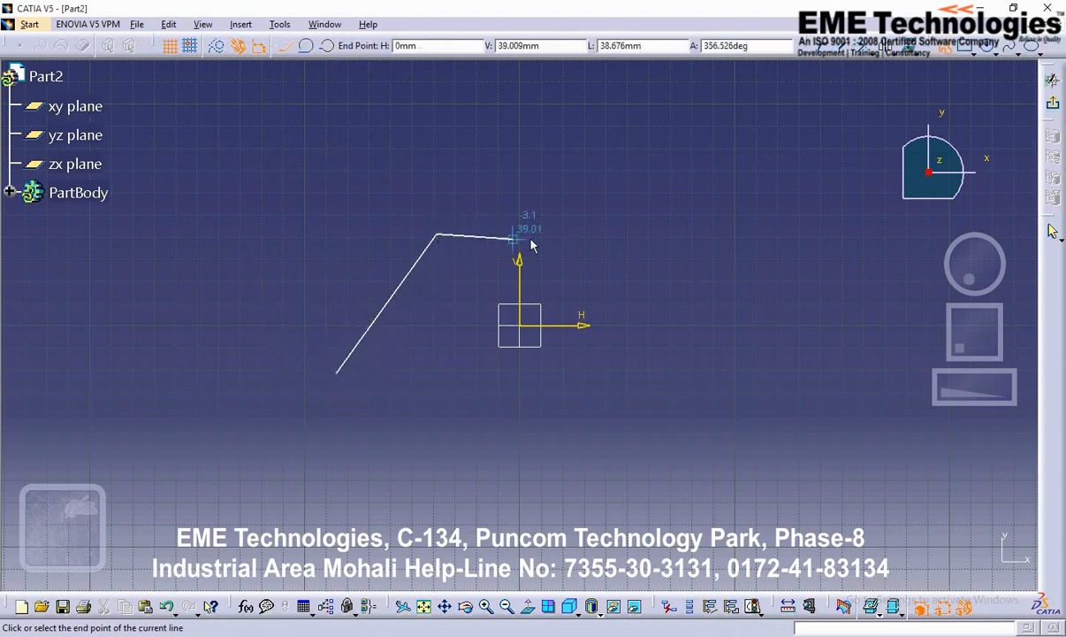
{"action": "left_click", "coordinate": [565, 235]}
{"action": "left_click", "coordinate": [685, 285]}
{"action": "left_click", "coordinate": [725, 363]}
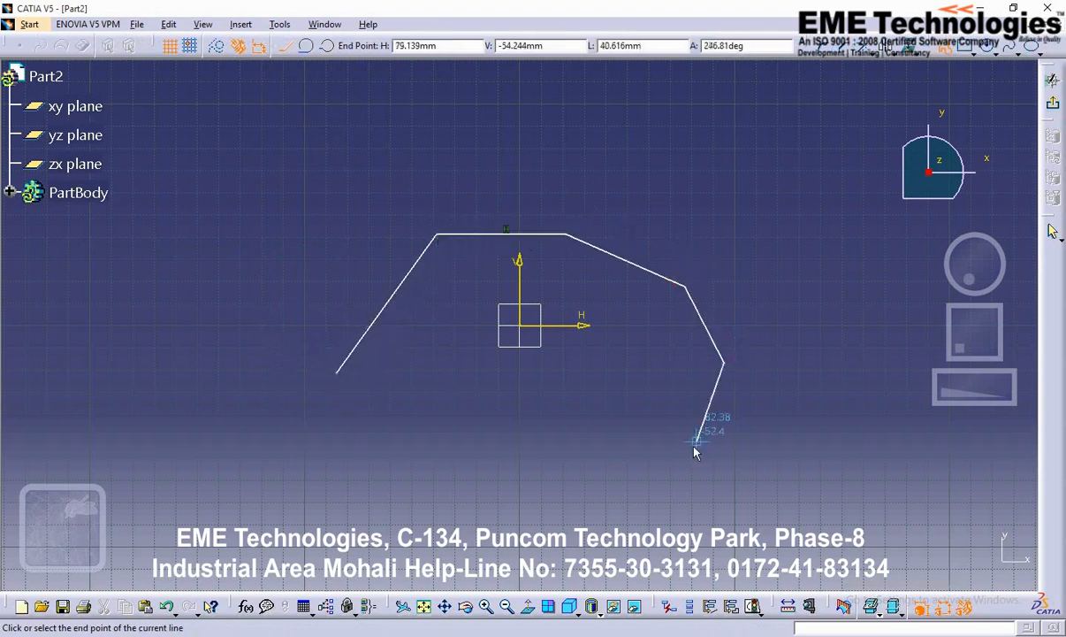
{"action": "left_click", "coordinate": [689, 445]}
{"action": "left_click", "coordinate": [542, 498]}
{"action": "left_click", "coordinate": [414, 471]}
{"action": "left_click", "coordinate": [396, 418]}
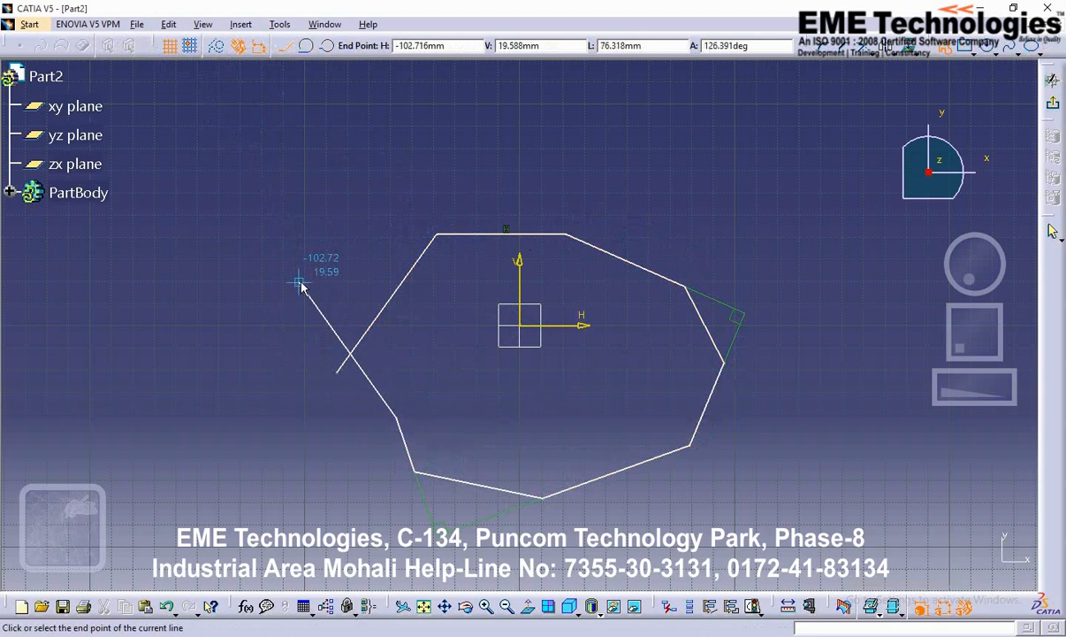
{"action": "key", "text": "Escape"}
Delete the whole freehand line profile from the sketch.
{"action": "mouse_move", "coordinate": [297, 177]}
{"action": "left_mouse_down"}
{"action": "mouse_move", "coordinate": [509, 409]}
{"action": "mouse_move", "coordinate": [750, 557]}
{"action": "mouse_move", "coordinate": [742, 526]}
{"action": "left_mouse_up"}
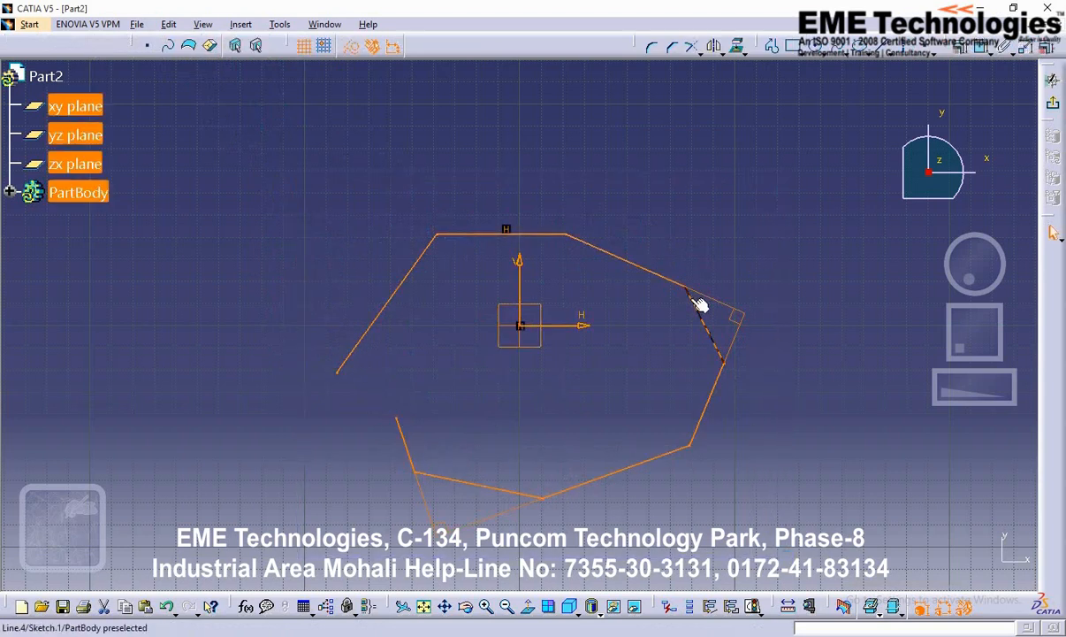
{"action": "right_click", "coordinate": [658, 275]}
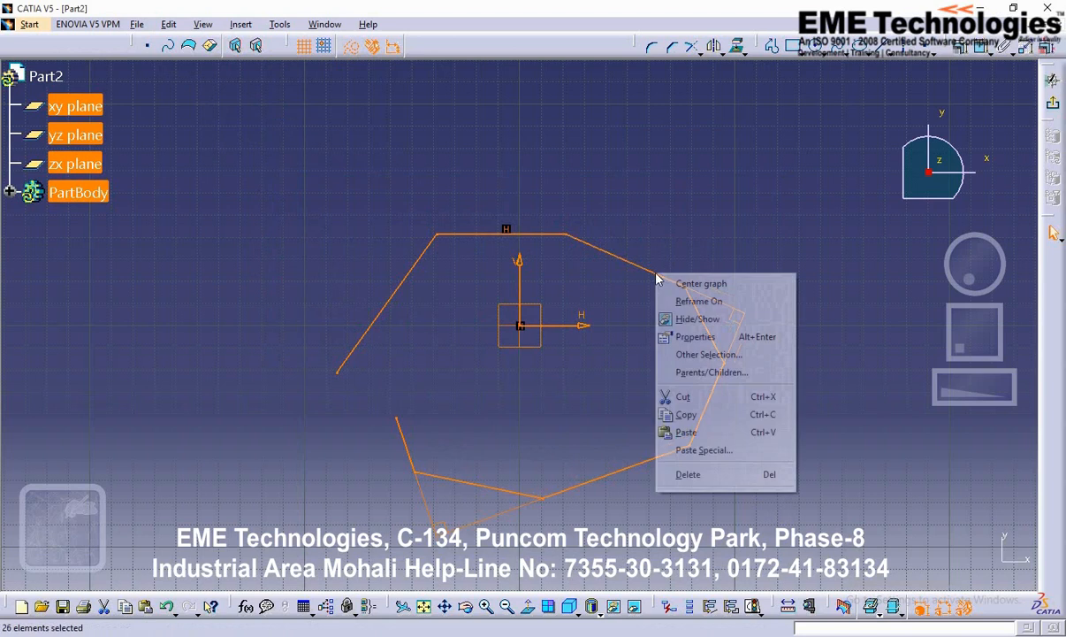
{"action": "left_click", "coordinate": [688, 473]}
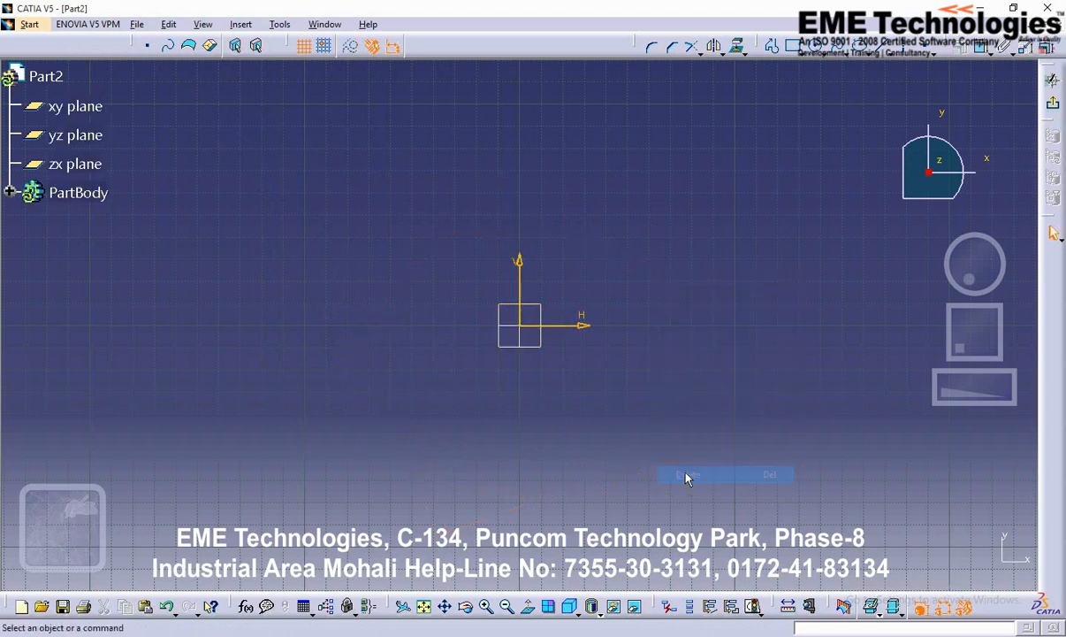
With Snap to Point on, draw a three-sided profile through (-70, -30), (80, -30), (80, 50) and (-70, 50) mm.
{"action": "left_click", "coordinate": [774, 47]}
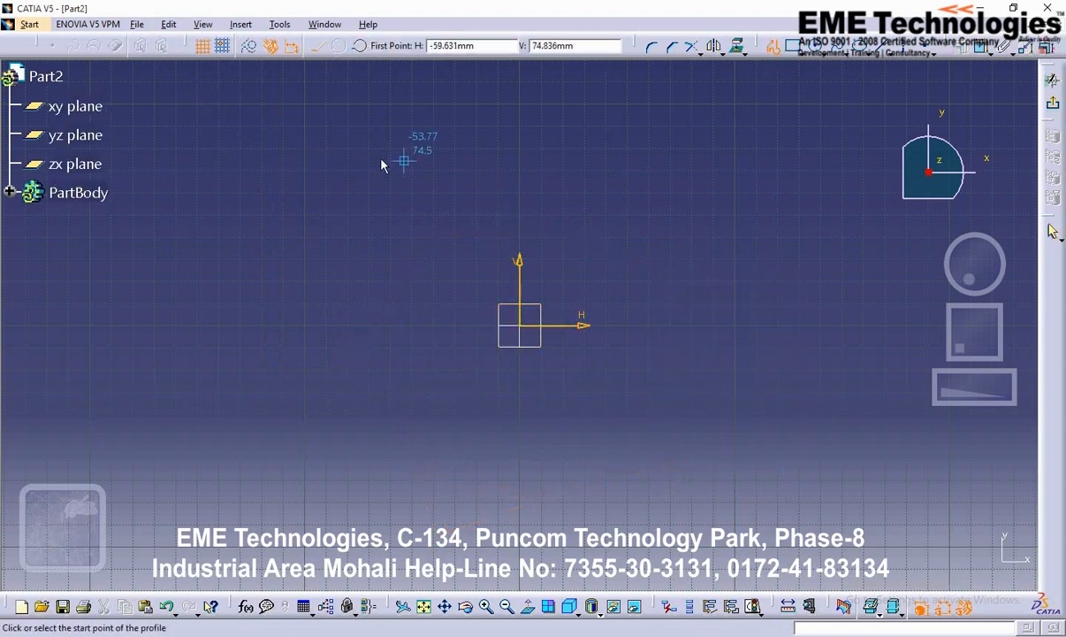
{"action": "left_click", "coordinate": [226, 50]}
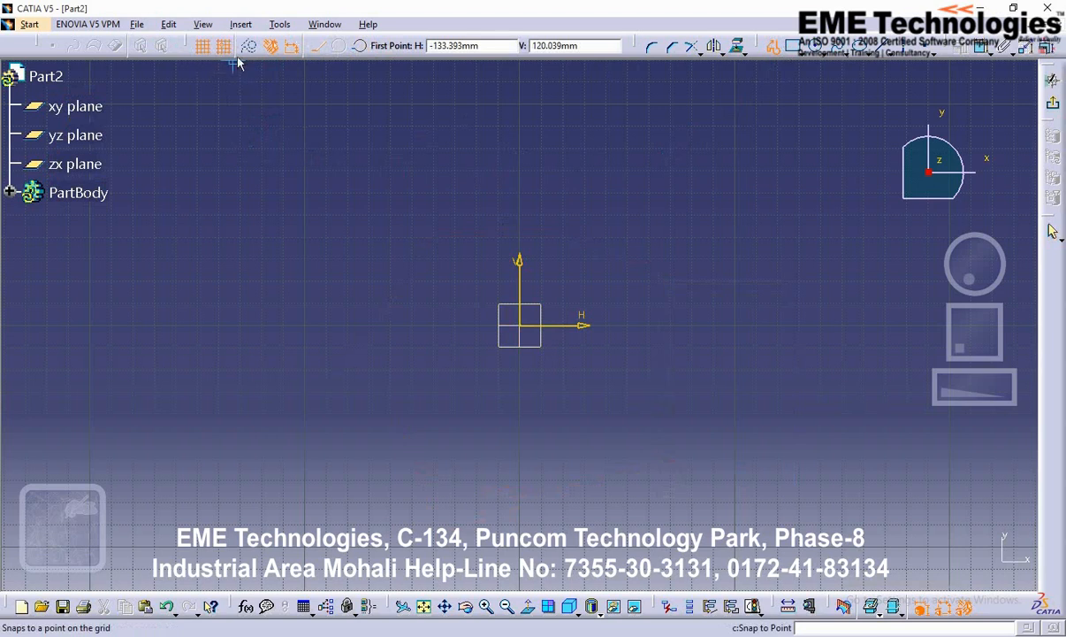
{"action": "left_click", "coordinate": [369, 395]}
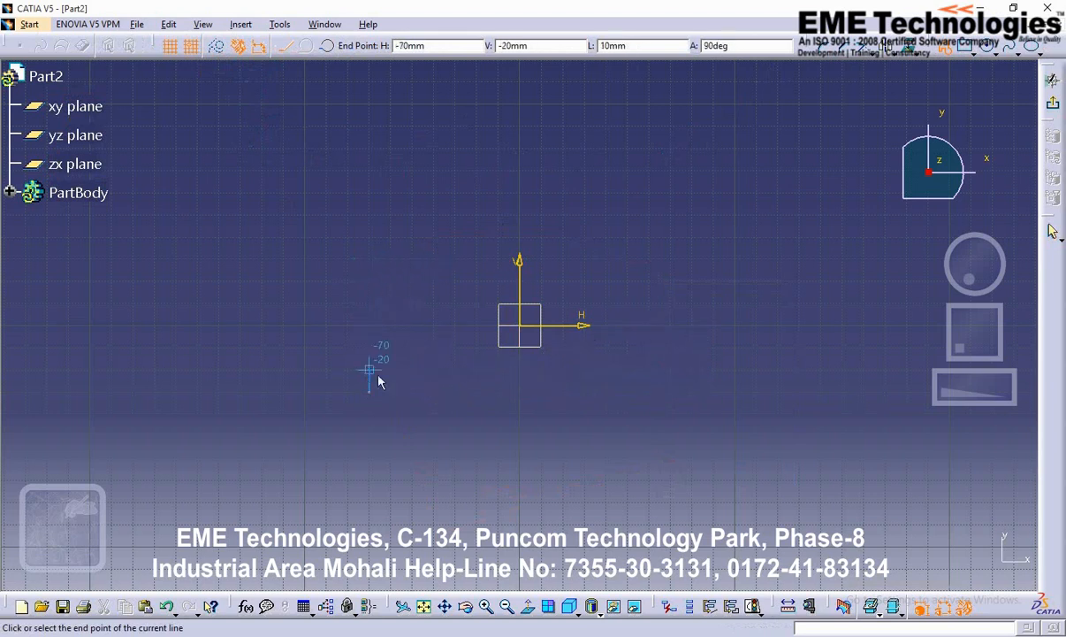
{"action": "left_click", "coordinate": [692, 393]}
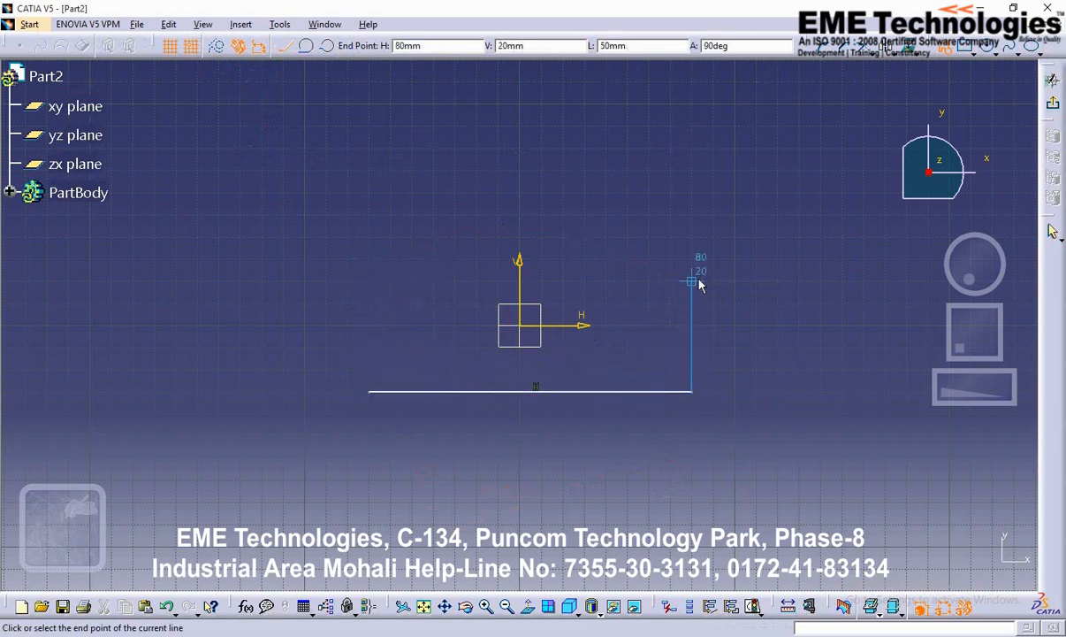
{"action": "left_click", "coordinate": [694, 217]}
{"action": "left_click", "coordinate": [368, 214]}
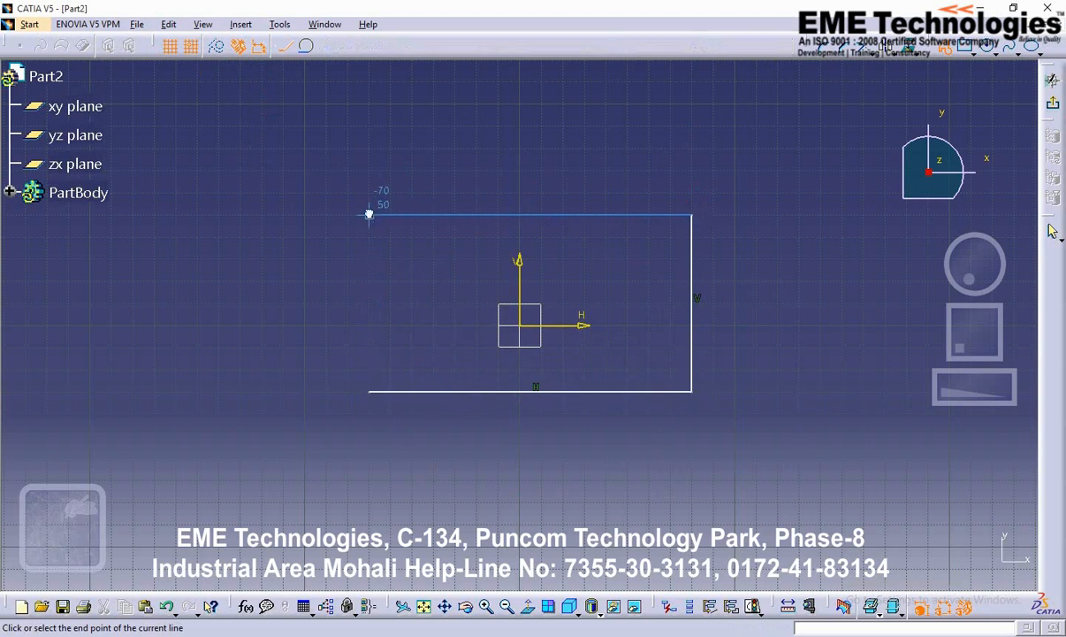
Close the profile's open end with a tangent arc back to its start point.
{"action": "left_click", "coordinate": [305, 45]}
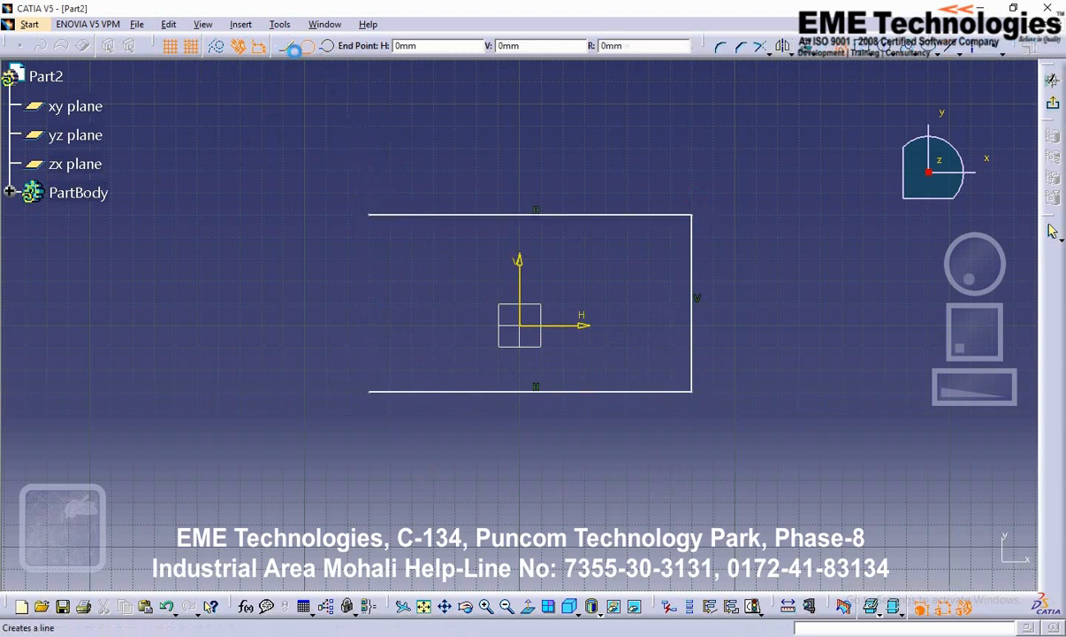
{"action": "left_click", "coordinate": [370, 391]}
{"action": "left_click", "coordinate": [446, 265]}
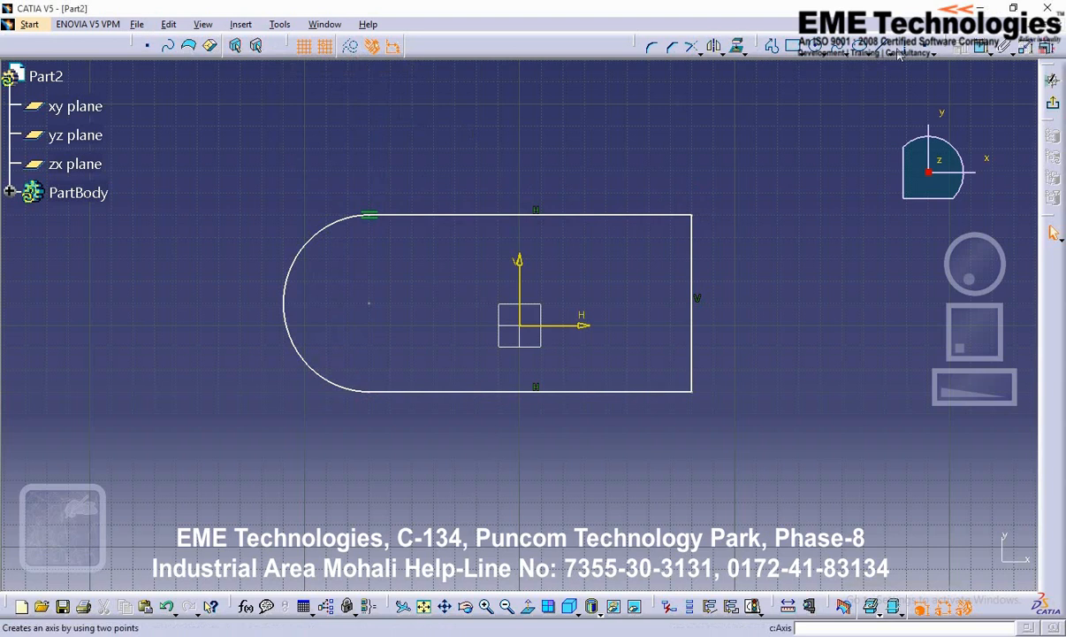
Draw a circle inside the profile, centred on the centre point of its rounded end.
{"action": "left_click", "coordinate": [821, 53]}
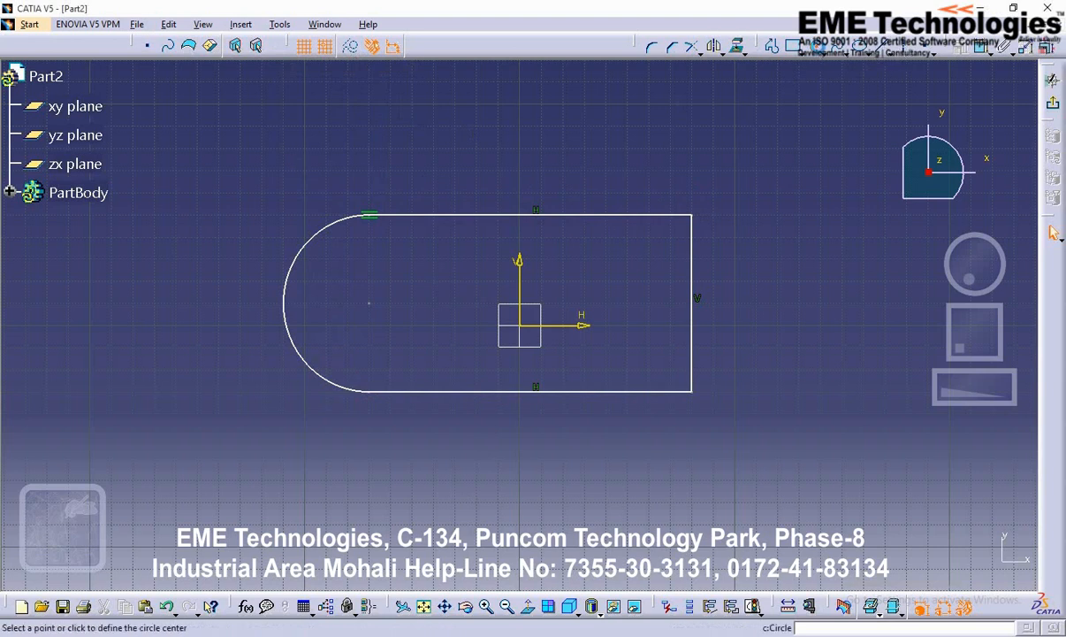
{"action": "left_click", "coordinate": [372, 305]}
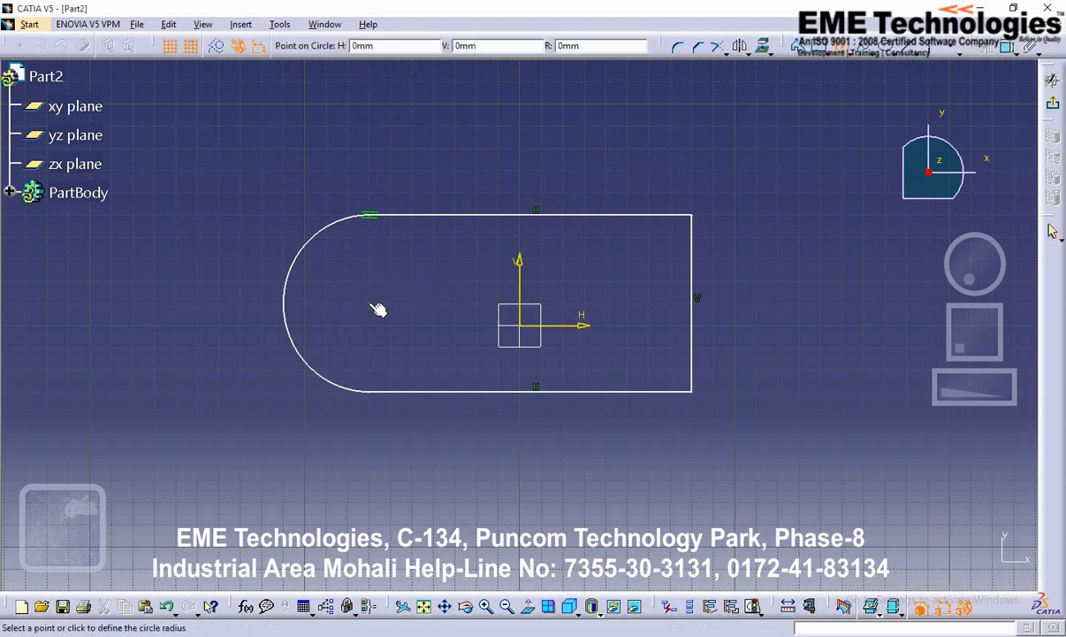
{"action": "left_click", "coordinate": [392, 258]}
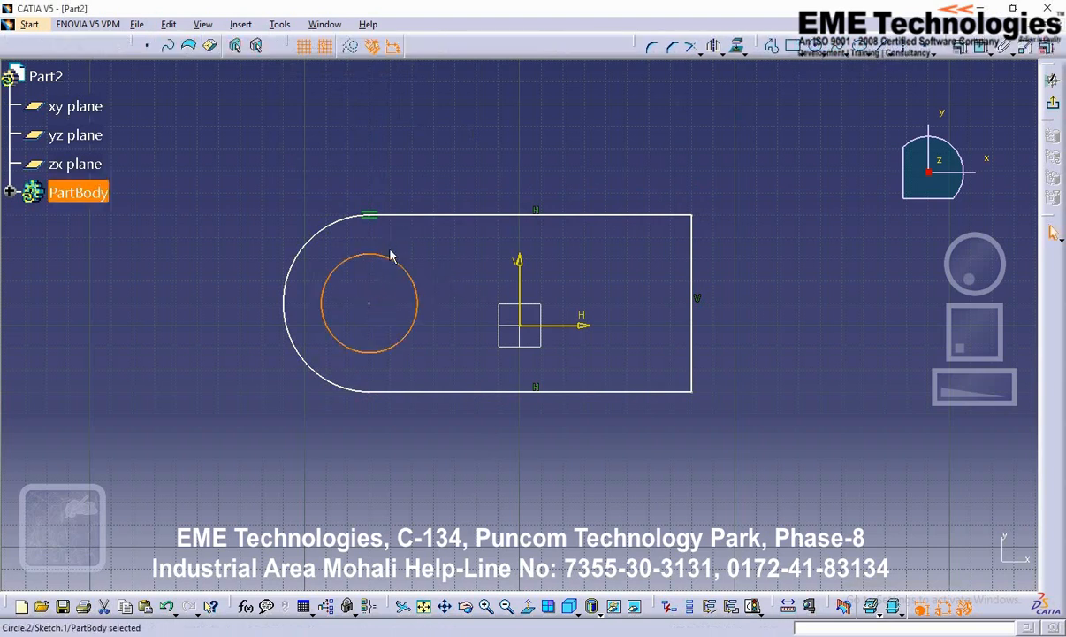
Turn off Snap to Point and convert the circle to construction geometry.
{"action": "left_click", "coordinate": [325, 53]}
{"action": "left_click", "coordinate": [384, 96]}
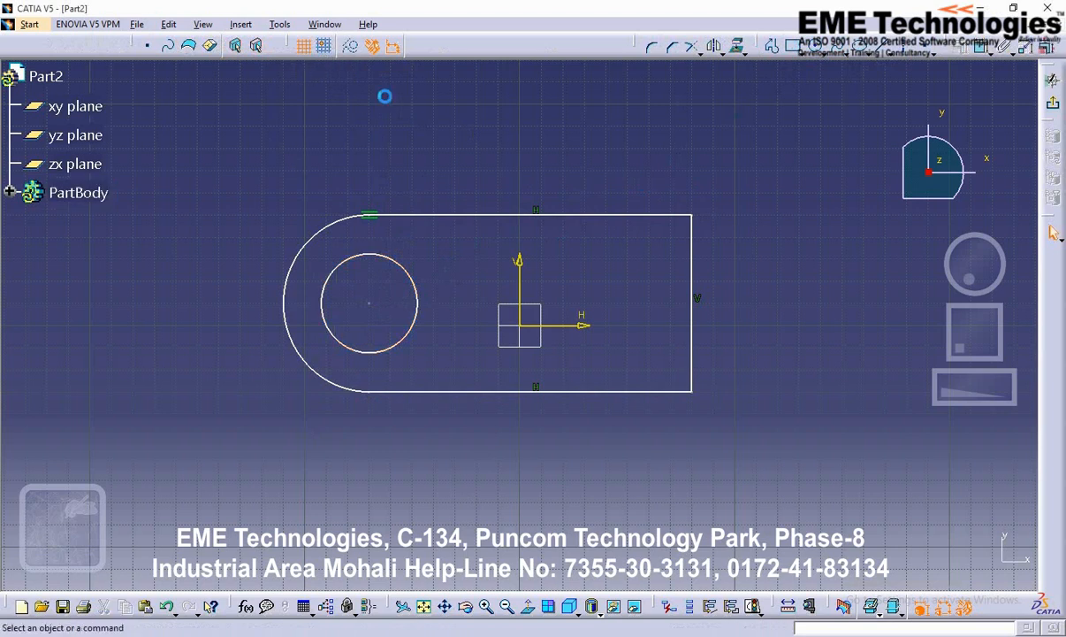
{"action": "left_click", "coordinate": [352, 51]}
{"action": "left_click", "coordinate": [366, 255]}
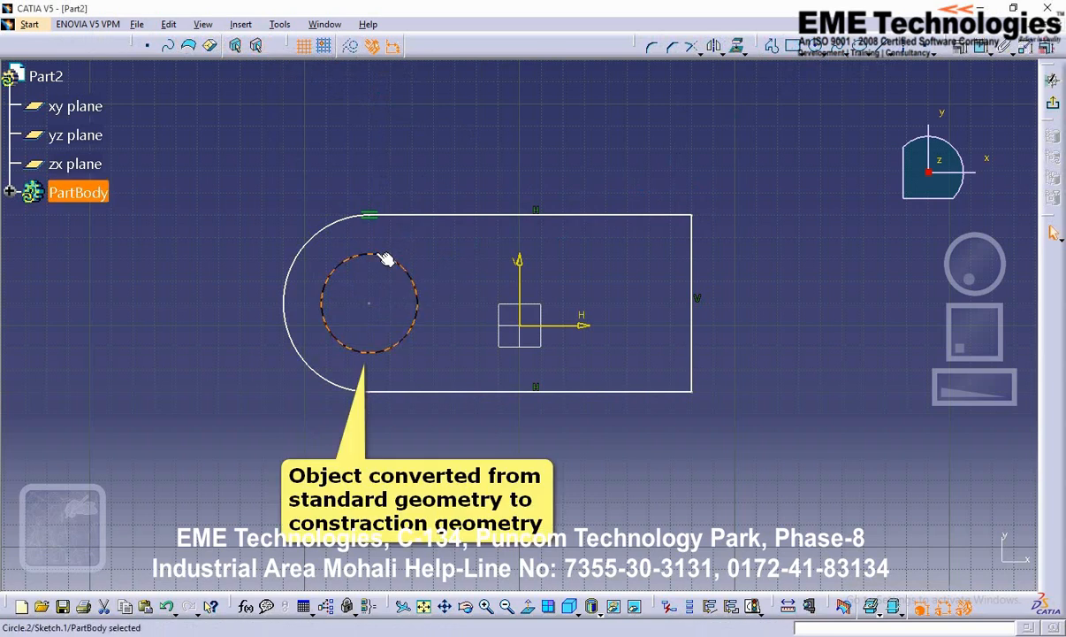
{"action": "left_click", "coordinate": [397, 107]}
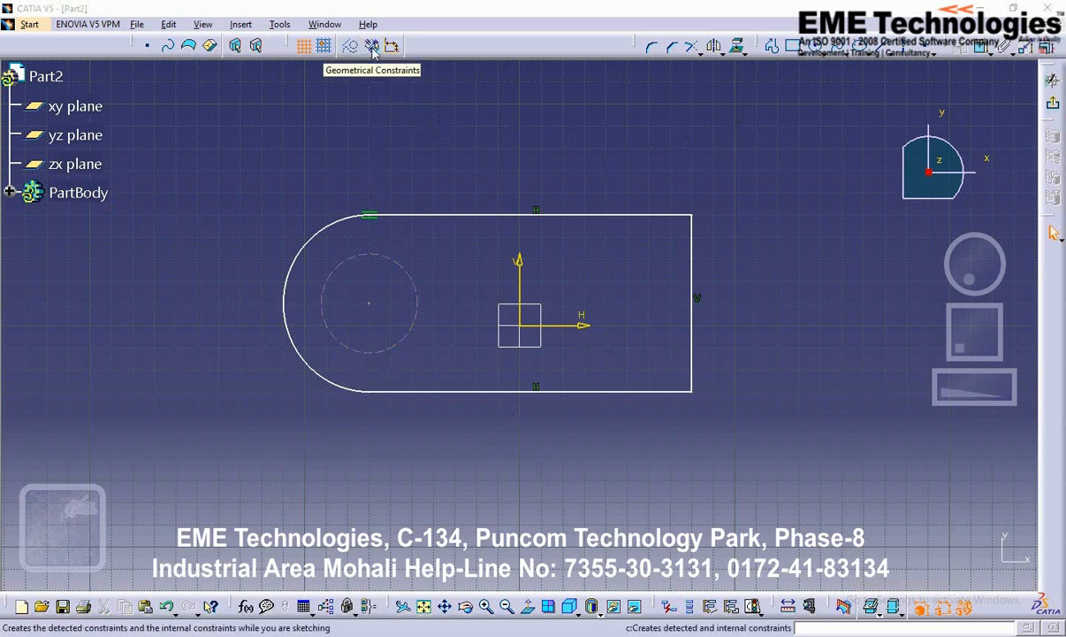
Draw a single horizontal line in an empty sketch area with geometrical constraints off, and move its end point slightly.
{"action": "mouse_move", "coordinate": [570, 119]}
{"action": "middle_mouse_down"}
{"action": "mouse_move", "coordinate": [495, 295]}
{"action": "mouse_move", "coordinate": [449, 522]}
{"action": "middle_mouse_up"}
{"action": "scroll", "coordinate": [449, 522], "scroll_direction": "down", "scroll_amount": 1}
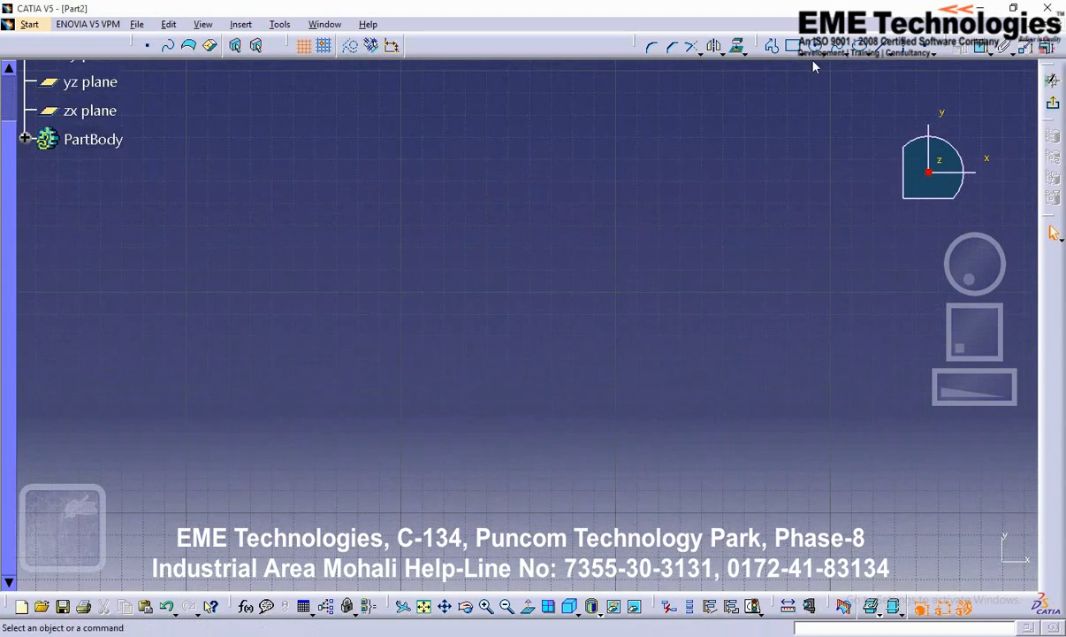
{"action": "left_click", "coordinate": [772, 45]}
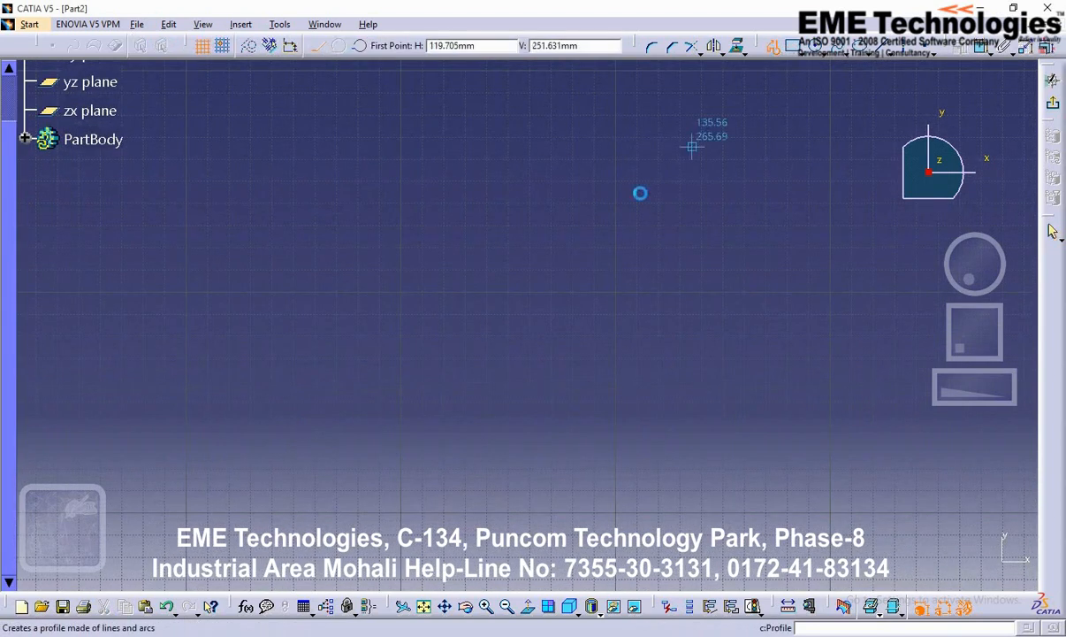
{"action": "left_click", "coordinate": [322, 355]}
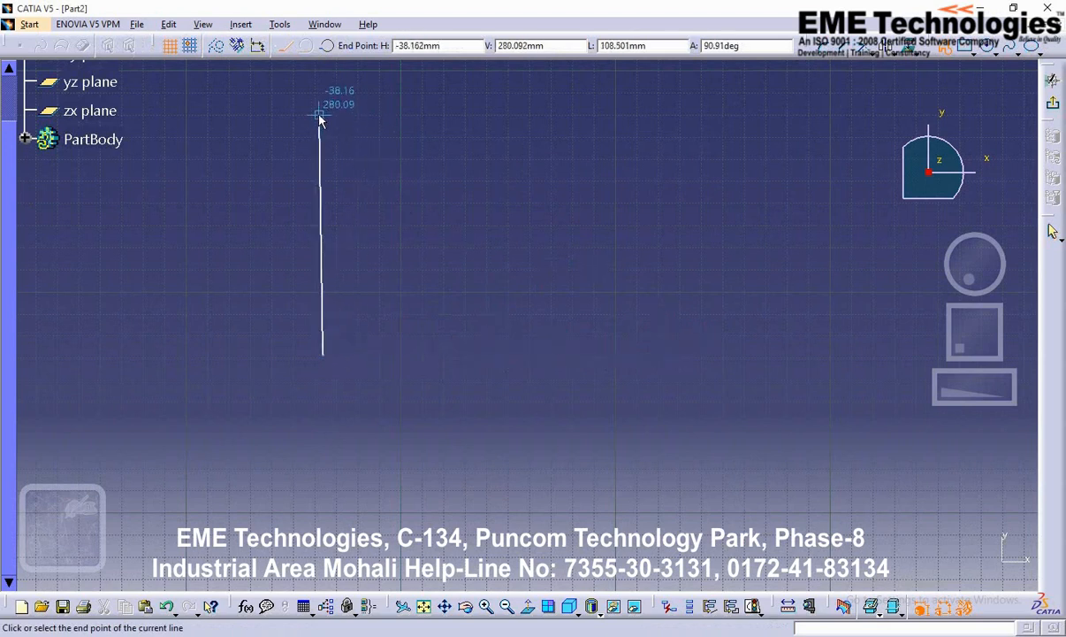
{"action": "left_click", "coordinate": [636, 355]}
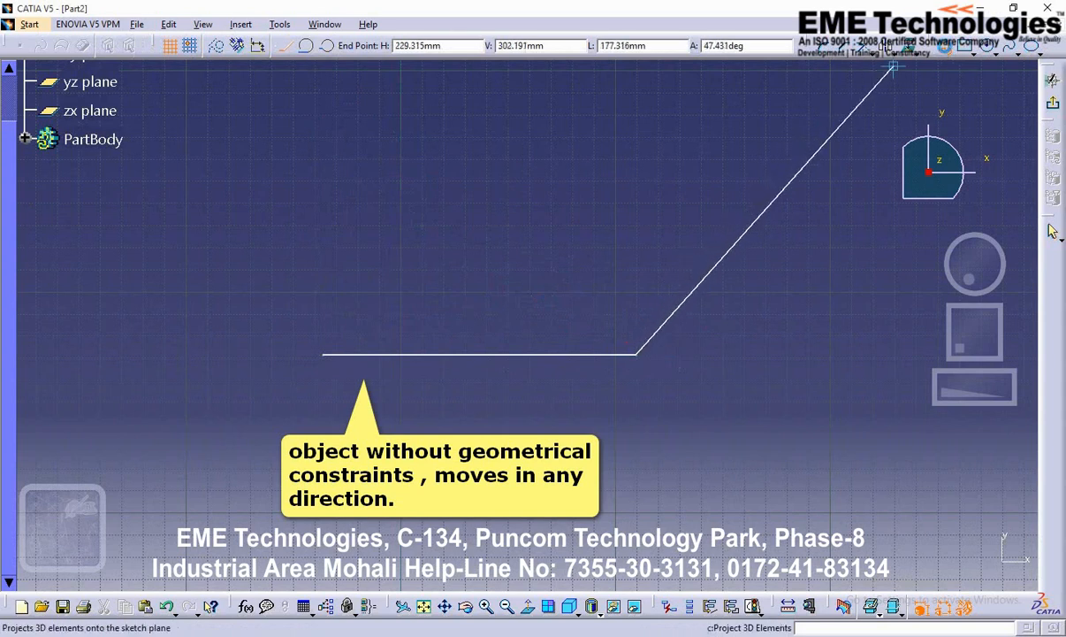
{"action": "key", "text": "Escape"}
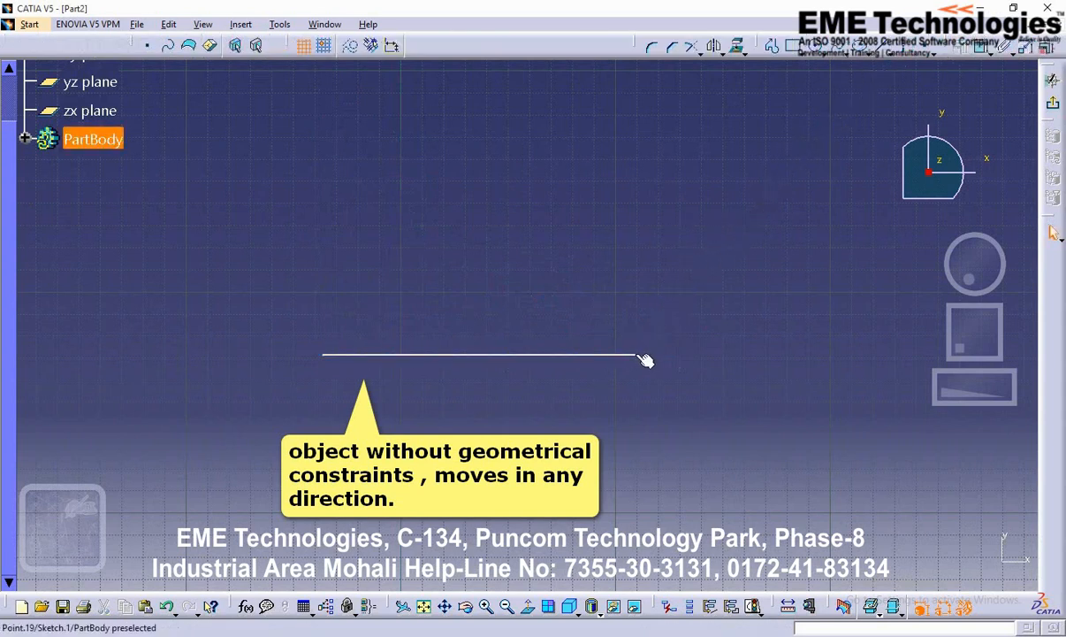
{"action": "mouse_move", "coordinate": [644, 360]}
{"action": "left_mouse_down"}
{"action": "mouse_move", "coordinate": [619, 287]}
{"action": "mouse_move", "coordinate": [457, 171]}
{"action": "mouse_move", "coordinate": [550, 229]}
{"action": "mouse_move", "coordinate": [523, 239]}
{"action": "mouse_move", "coordinate": [506, 232]}
{"action": "mouse_move", "coordinate": [637, 384]}
{"action": "mouse_move", "coordinate": [637, 354]}
{"action": "left_mouse_up"}
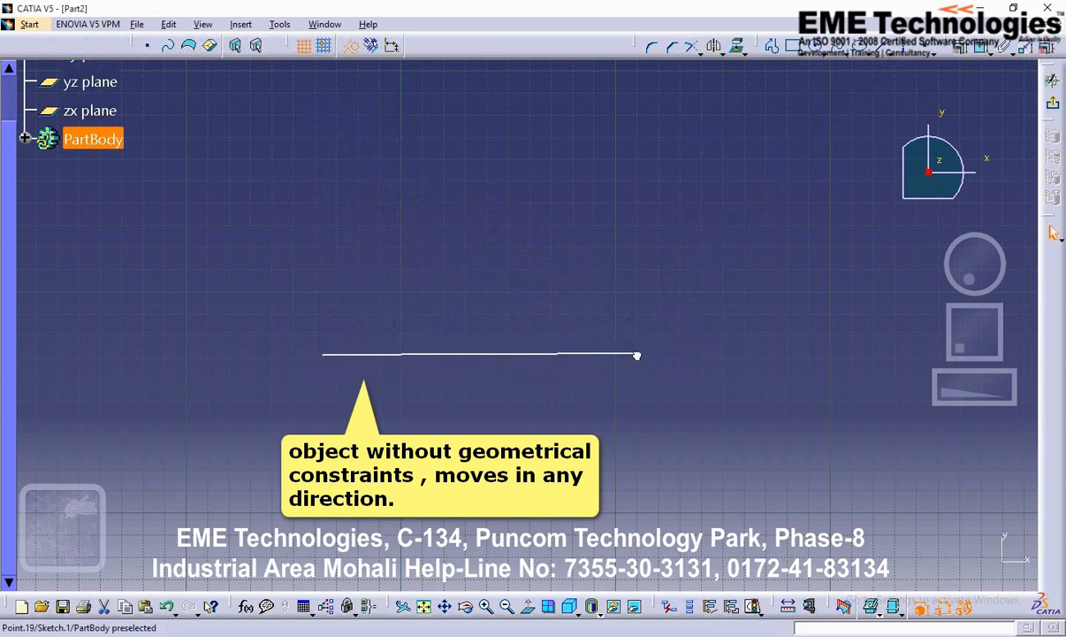
Delete the unconstrained line from the sketch.
{"action": "left_click", "coordinate": [628, 355]}
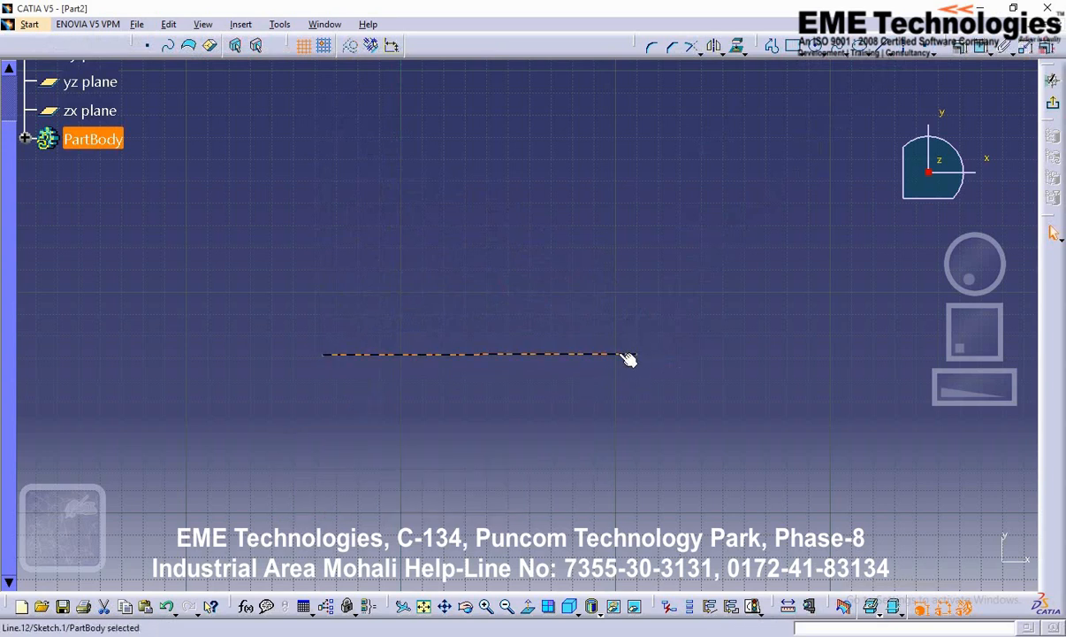
{"action": "right_click", "coordinate": [628, 358]}
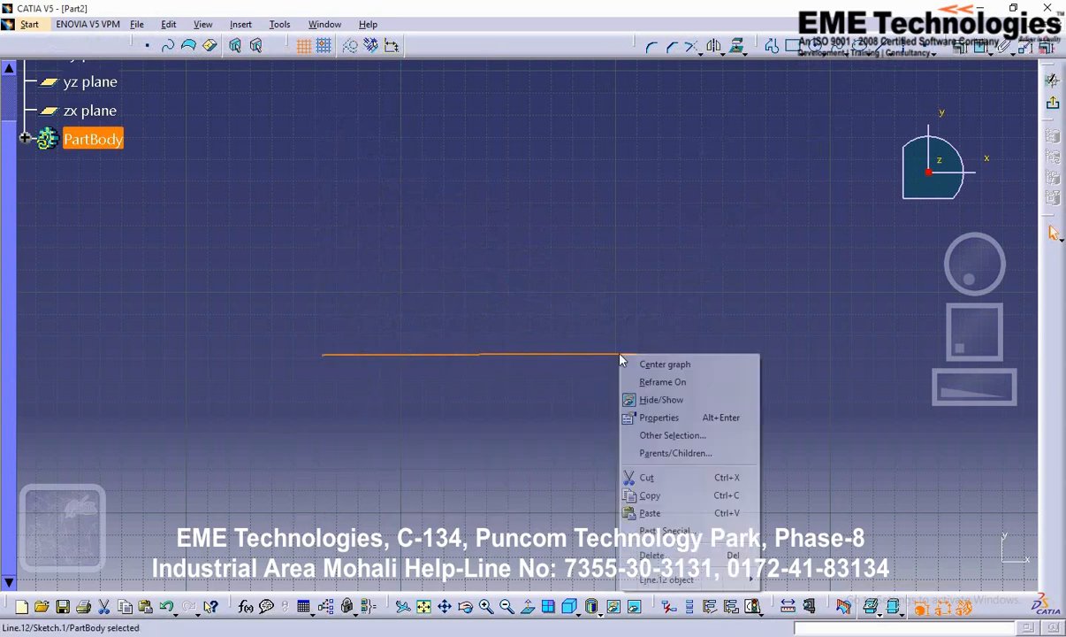
{"action": "left_click", "coordinate": [658, 558]}
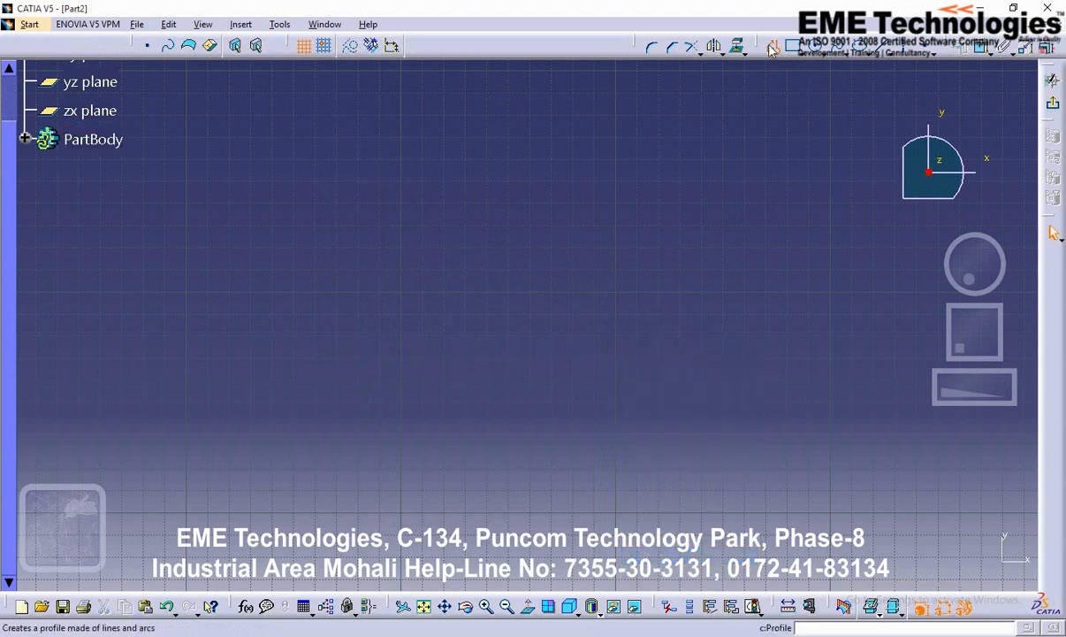
Draw a horizontal line with geometrical constraints turned on, and shift its end point slightly upward.
{"action": "left_click", "coordinate": [733, 46]}
{"action": "left_click", "coordinate": [281, 362]}
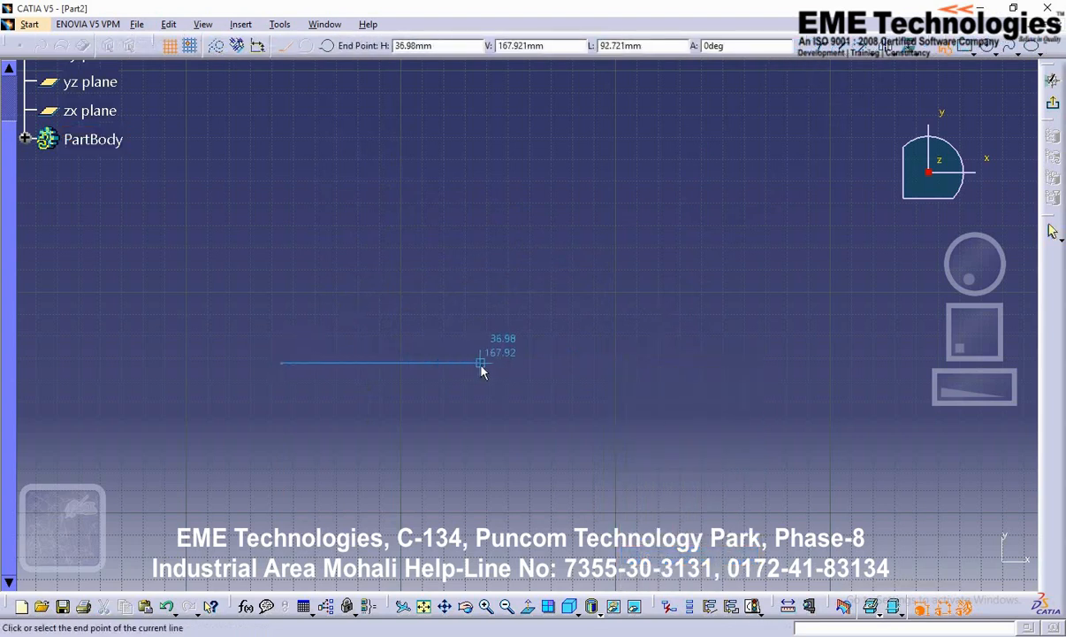
{"action": "left_click", "coordinate": [216, 45]}
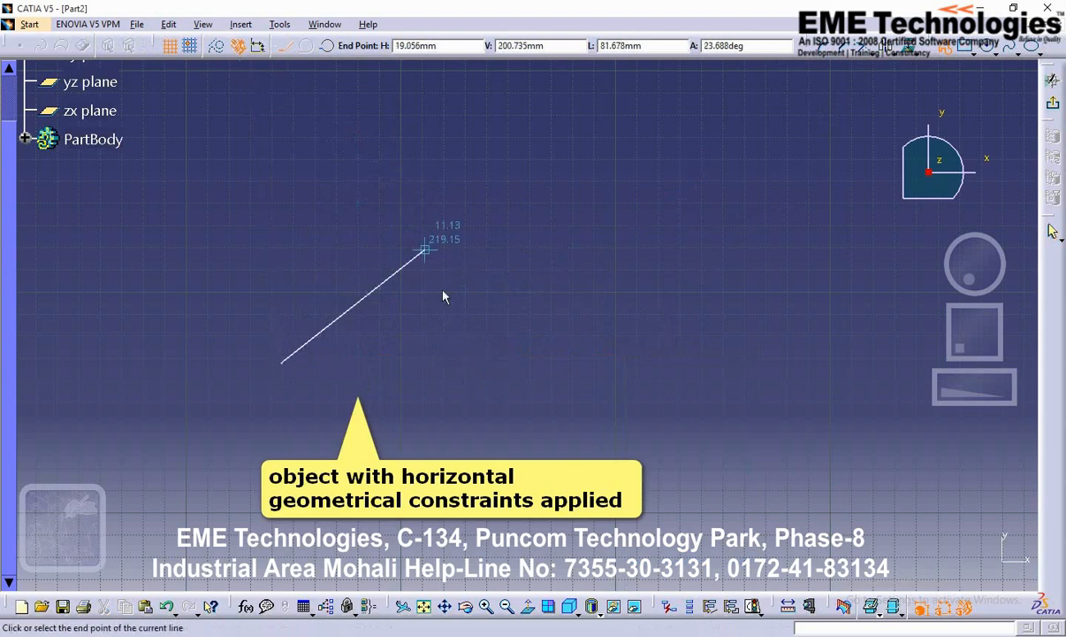
{"action": "left_click", "coordinate": [604, 363]}
{"action": "key", "text": "Escape"}
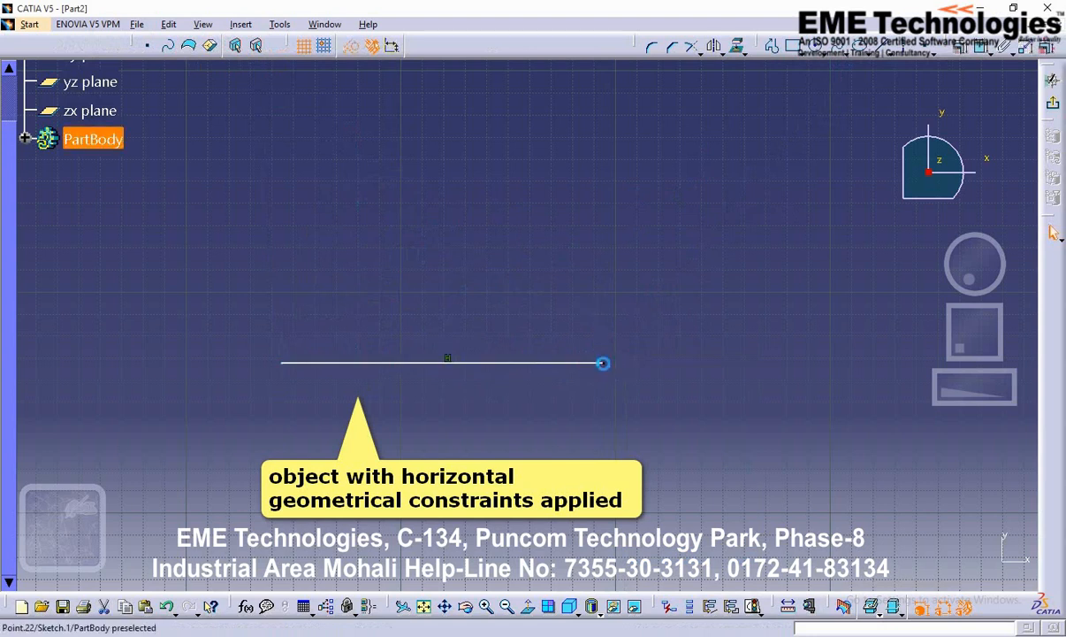
{"action": "mouse_move", "coordinate": [603, 362]}
{"action": "left_mouse_down"}
{"action": "mouse_move", "coordinate": [603, 277]}
{"action": "mouse_move", "coordinate": [595, 374]}
{"action": "mouse_move", "coordinate": [598, 284]}
{"action": "mouse_move", "coordinate": [595, 363]}
{"action": "mouse_move", "coordinate": [605, 350]}
{"action": "left_mouse_up"}
{"action": "left_click", "coordinate": [690, 311]}
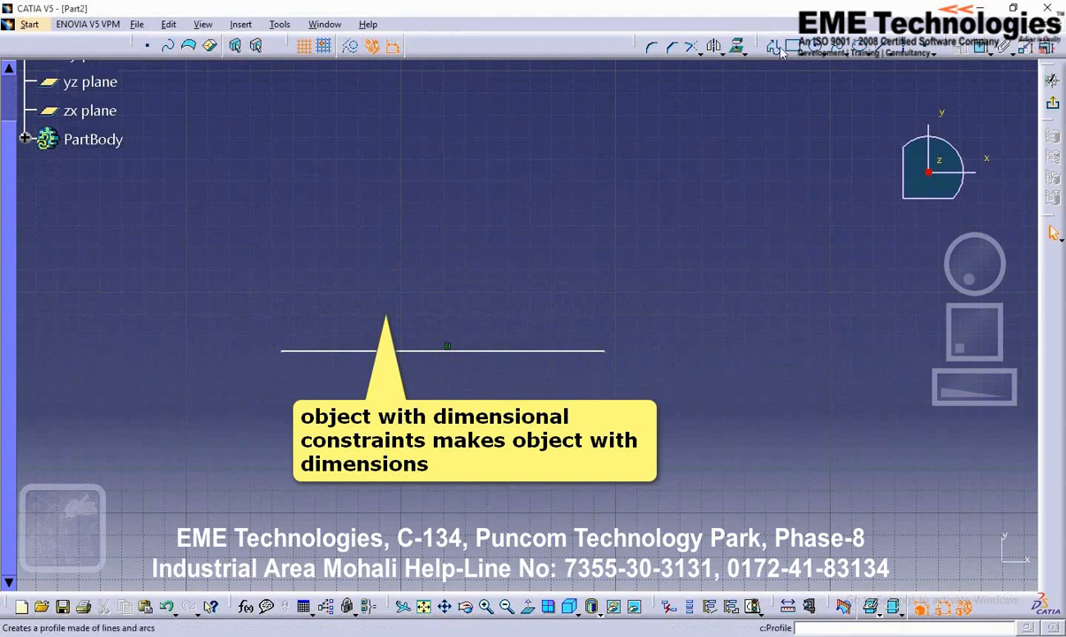
Start a line from a point above the horizontal line and set its length to 100 mm.
{"action": "left_click", "coordinate": [882, 48]}
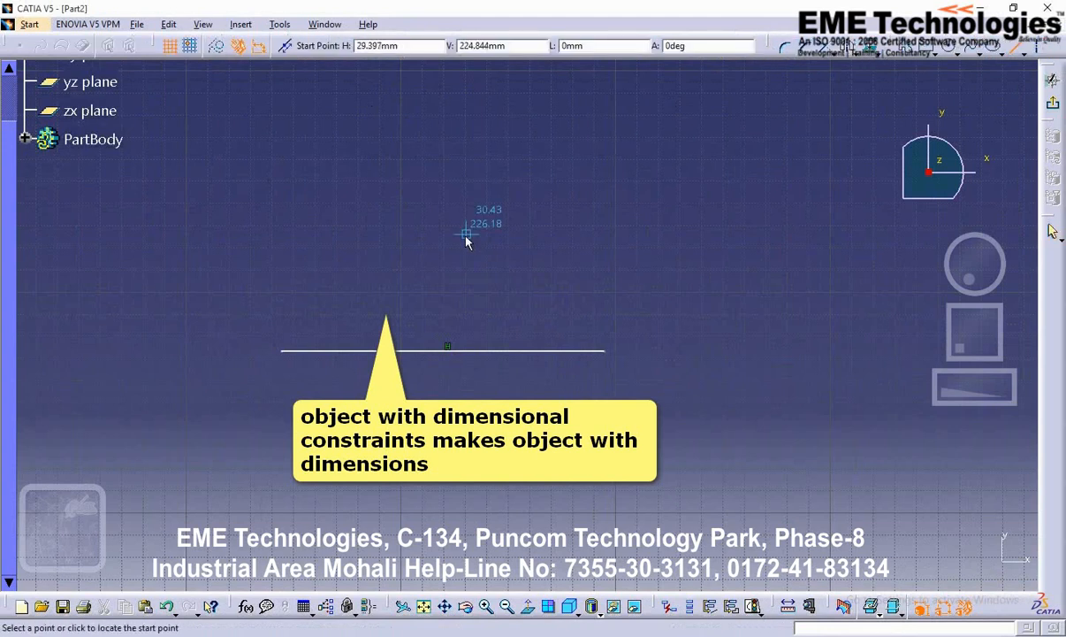
{"action": "left_click", "coordinate": [316, 282]}
{"action": "left_click_drag", "start_coordinate": [608, 45], "coordinate": [536, 46]}
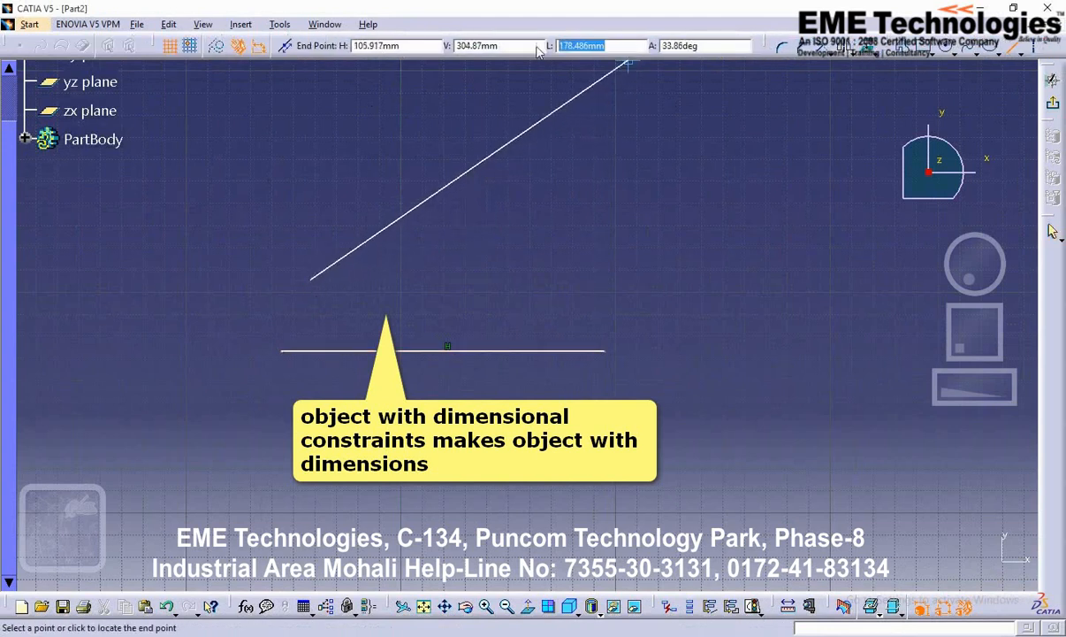
{"action": "type", "text": "10"}
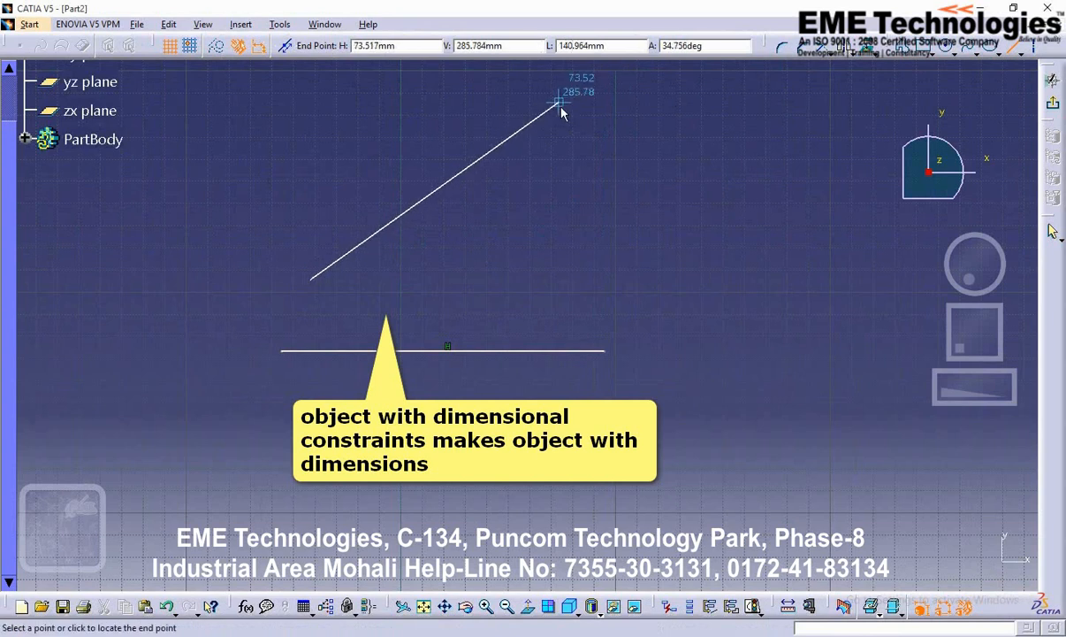
{"action": "left_click_drag", "start_coordinate": [612, 47], "coordinate": [536, 46]}
{"action": "type", "text": "1"}
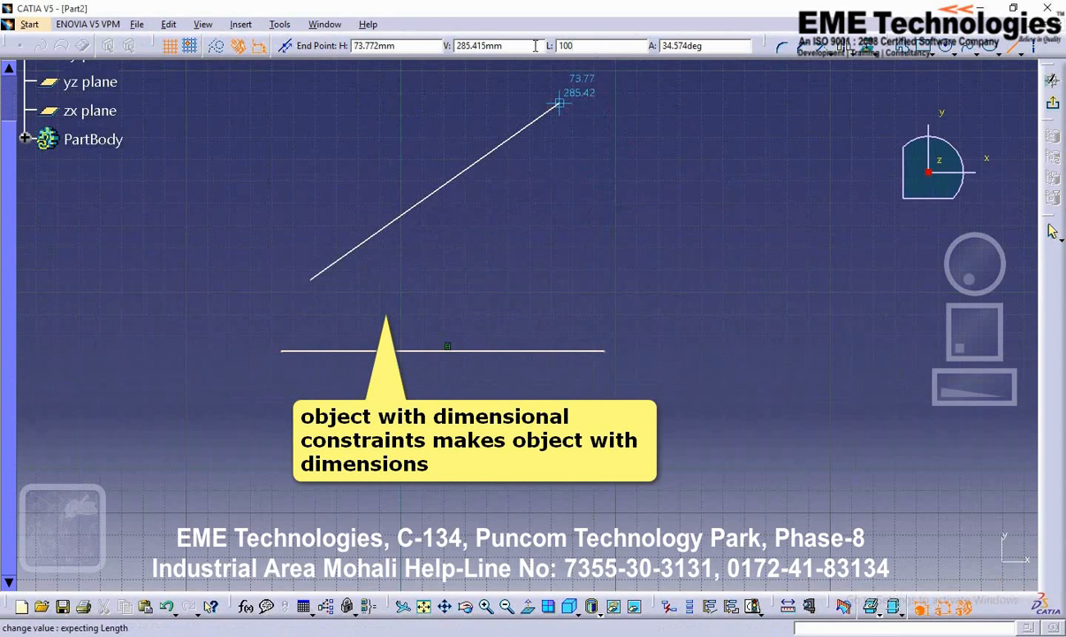
{"action": "type", "text": "00"}
{"action": "key", "text": "Return"}
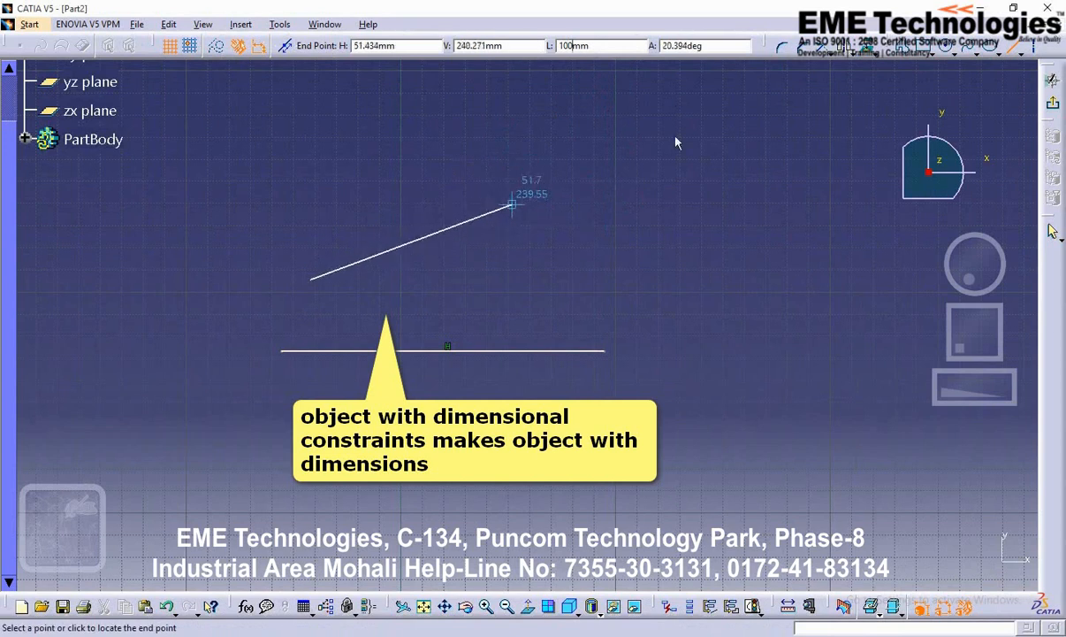
Try to set the 100 mm line's angle to 0 degrees and place its end point, finishing the line.
{"action": "left_click_drag", "start_coordinate": [711, 46], "coordinate": [646, 46]}
{"action": "type", "text": "0"}
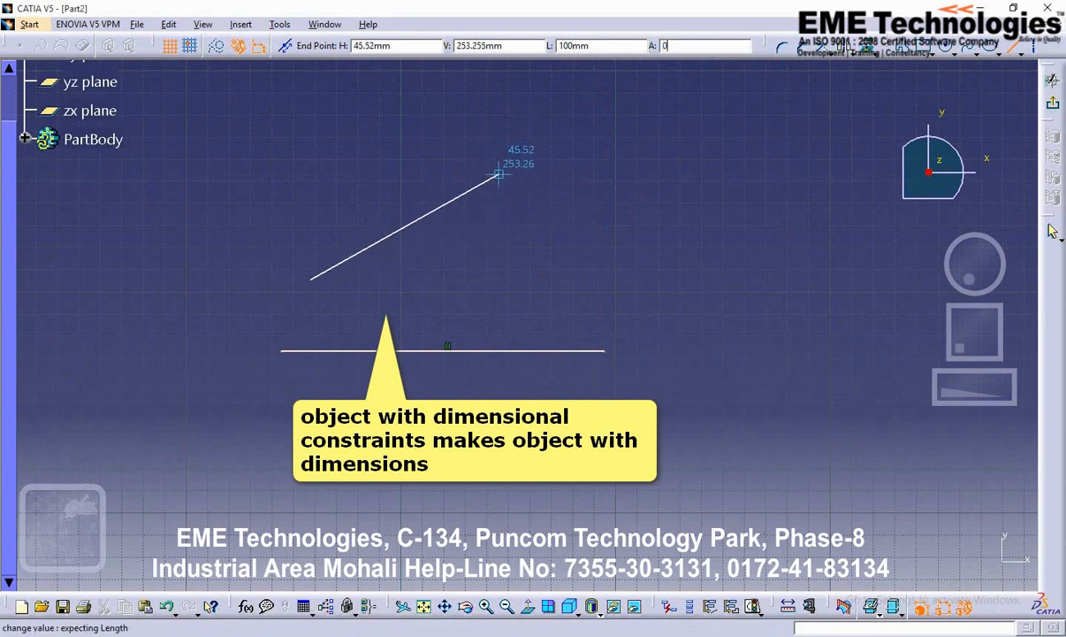
{"action": "key", "text": "Return"}
{"action": "left_click", "coordinate": [646, 209]}
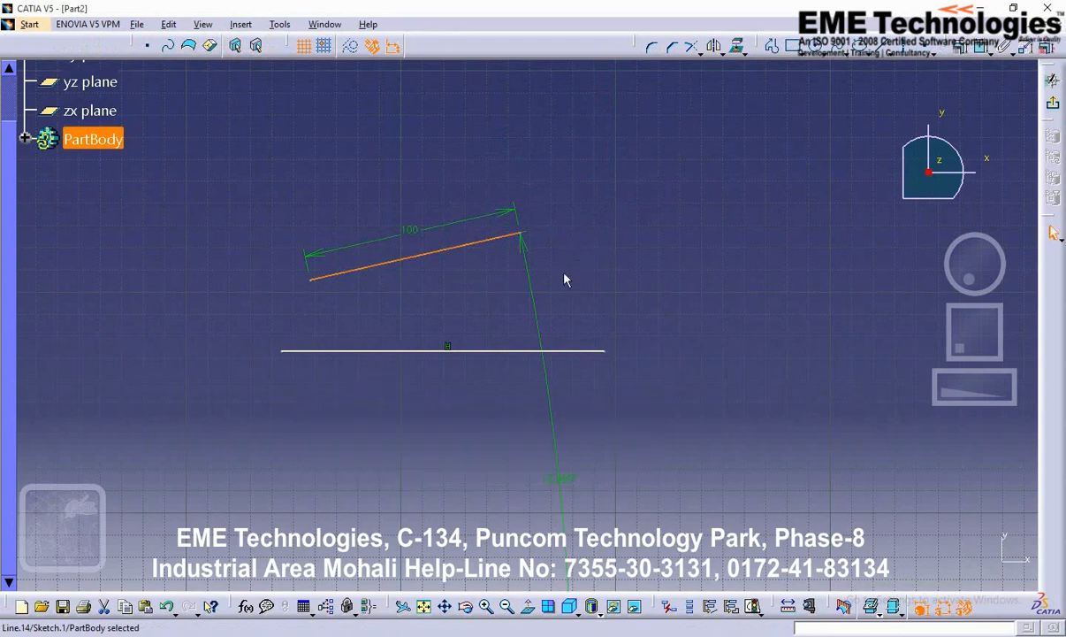
{"action": "left_click", "coordinate": [439, 281]}
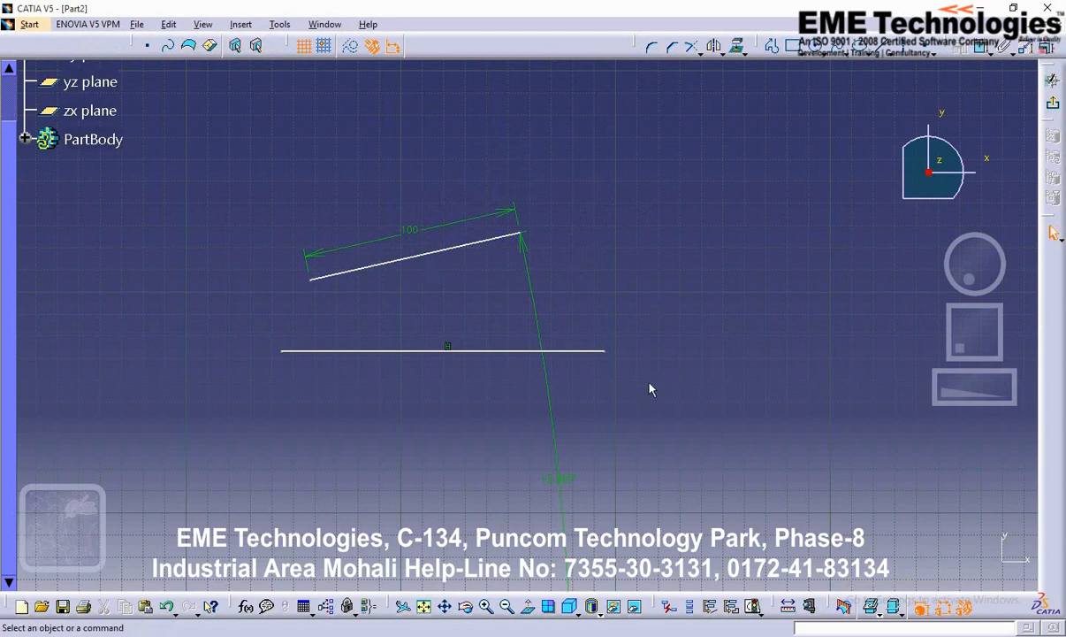
Rearrange the docked Sketch Tools and Profile toolbars so that all the profile commands are exposed.
{"action": "middle_click_drag", "start_coordinate": [649, 384], "coordinate": [664, 402]}
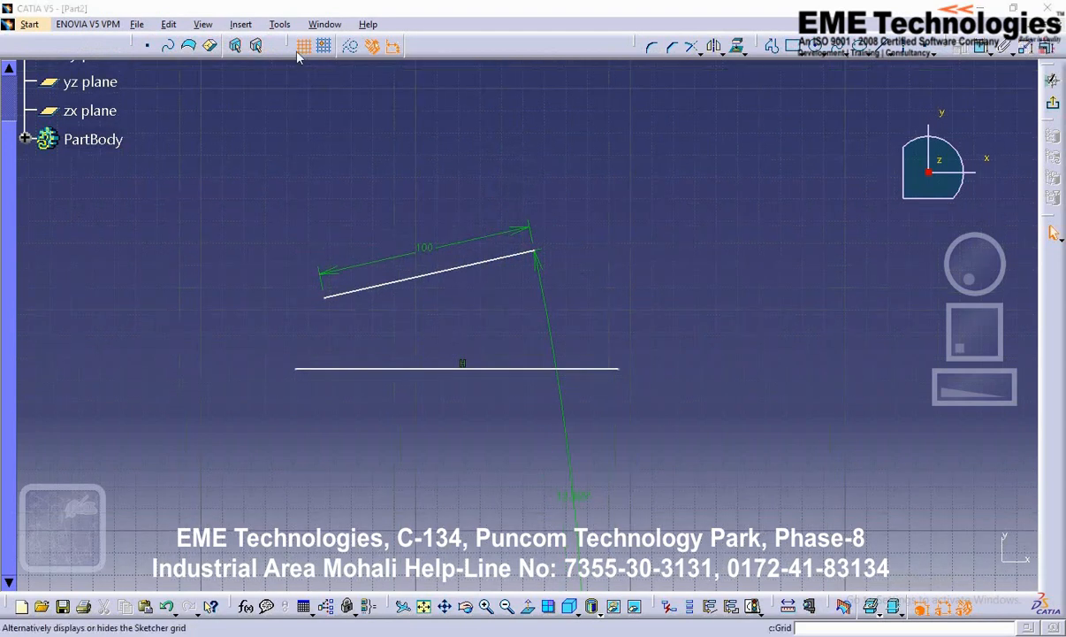
{"action": "mouse_move", "coordinate": [290, 47]}
{"action": "left_mouse_down"}
{"action": "mouse_move", "coordinate": [300, 107]}
{"action": "mouse_move", "coordinate": [352, 35]}
{"action": "left_mouse_up"}
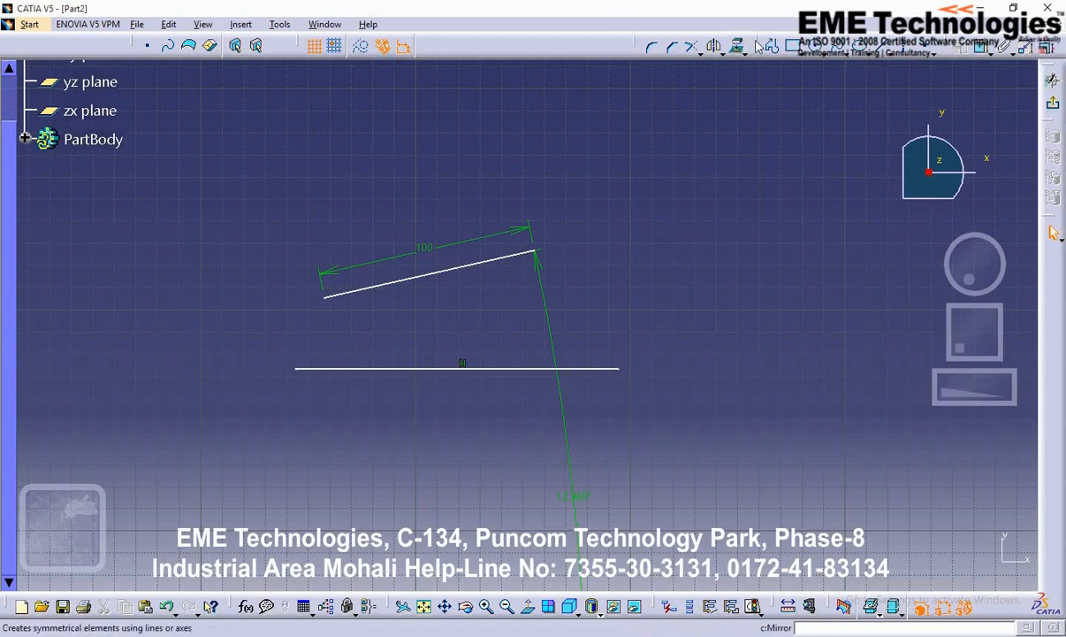
{"action": "left_click_drag", "start_coordinate": [757, 45], "coordinate": [469, 42]}
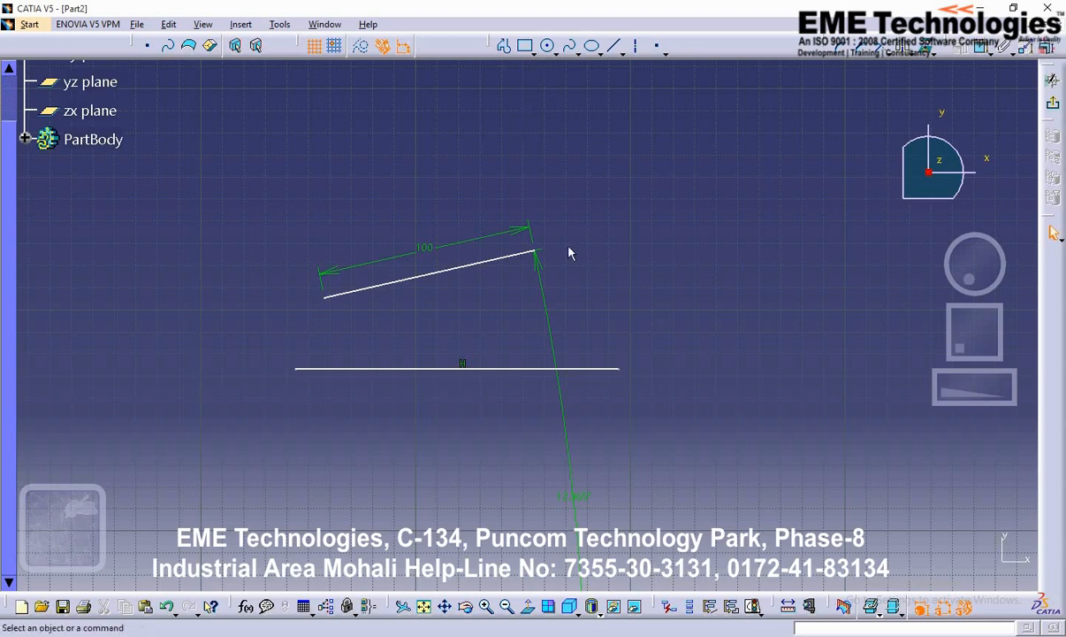
Delete the horizontal line and the dimensioned 100 mm line together.
{"action": "left_click_drag", "start_coordinate": [234, 203], "coordinate": [719, 482]}
{"action": "right_click", "coordinate": [601, 375]}
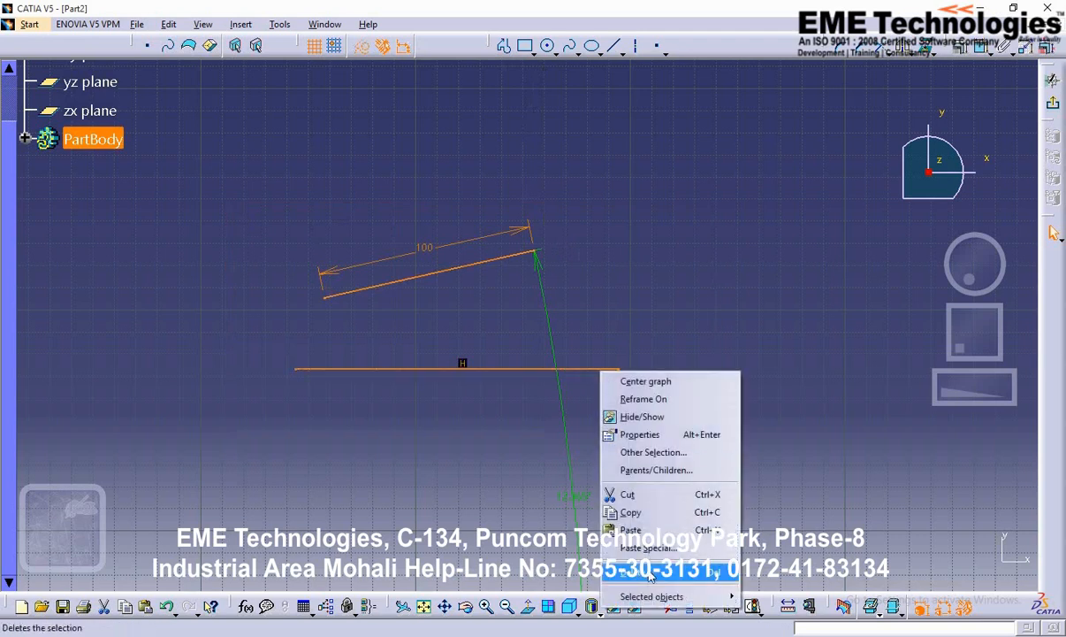
{"action": "left_click", "coordinate": [650, 573]}
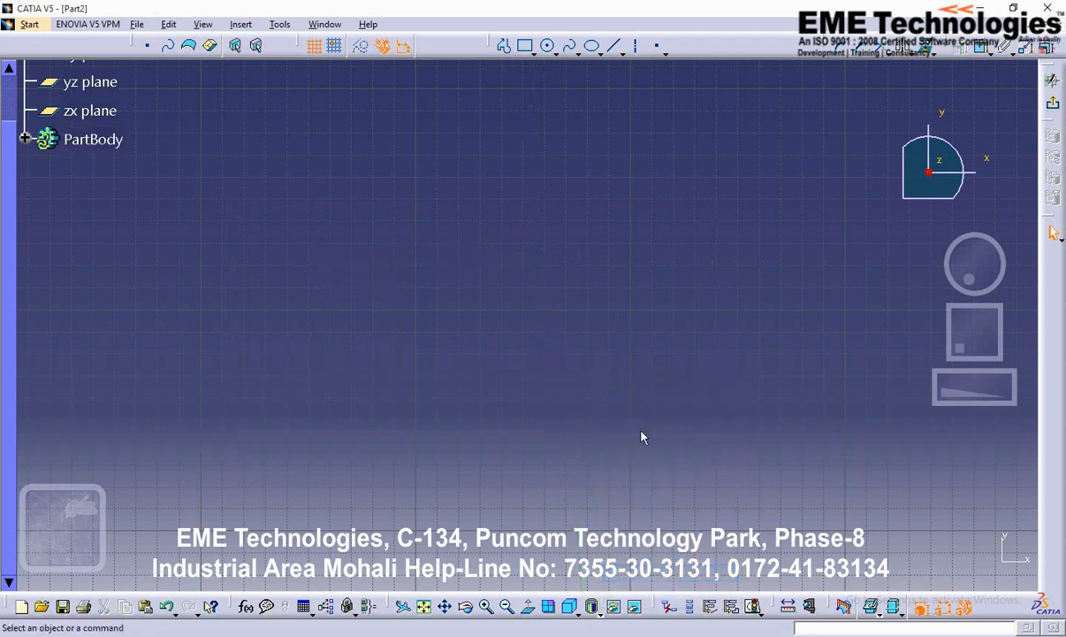
Draw a closed profile with two horizontal lines joined by a vertical line at one end and a tangent arc at the other.
{"action": "left_click", "coordinate": [506, 47]}
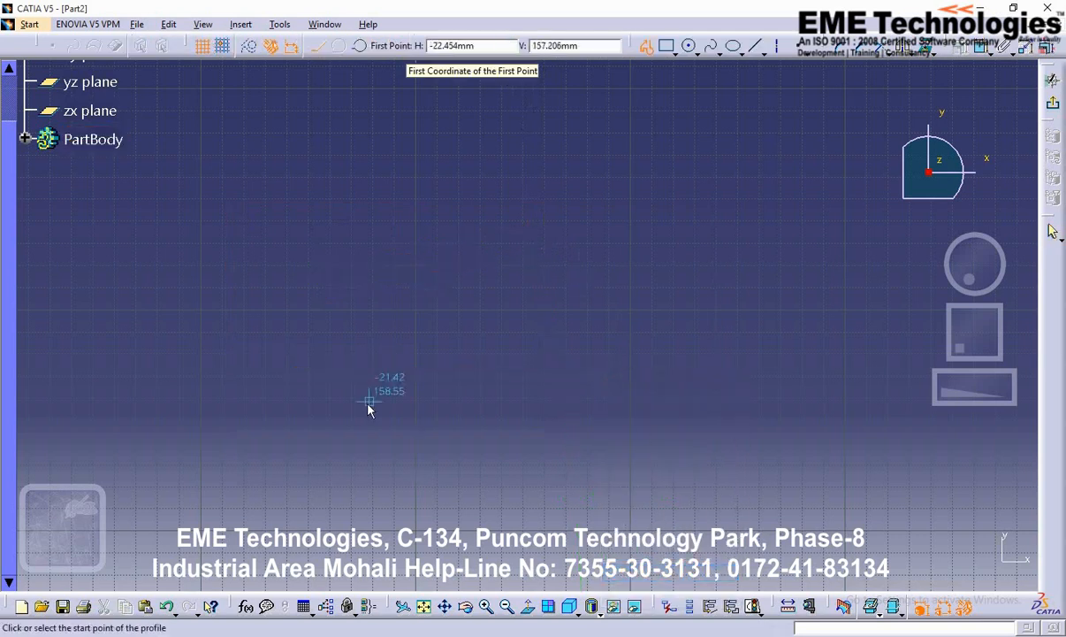
{"action": "left_click", "coordinate": [317, 436]}
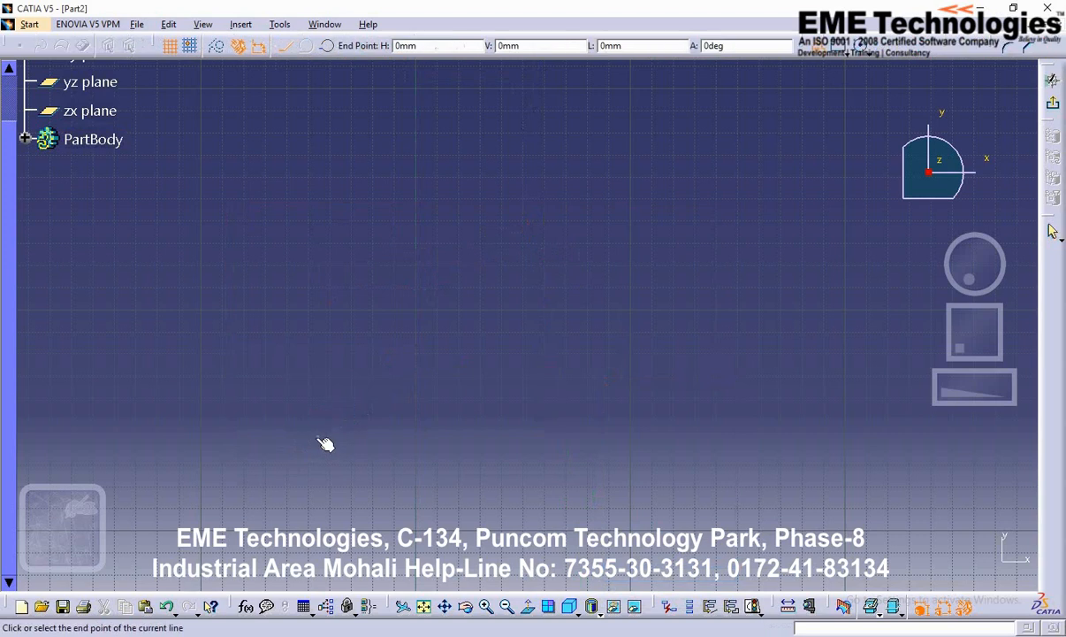
{"action": "left_click", "coordinate": [678, 436]}
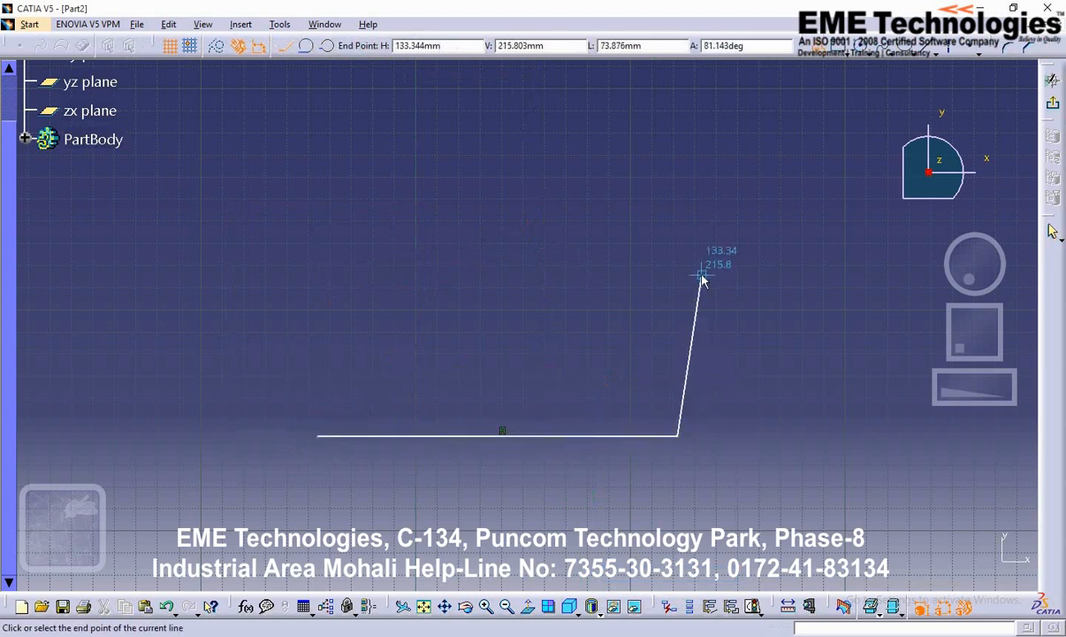
{"action": "left_click", "coordinate": [678, 230]}
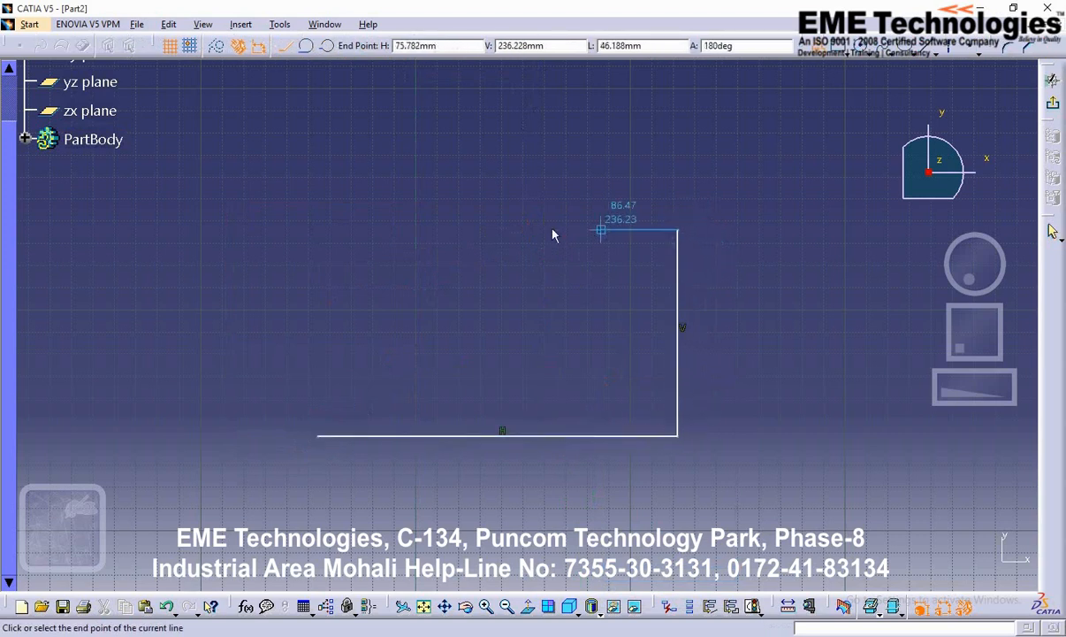
{"action": "left_click", "coordinate": [317, 230]}
{"action": "left_click", "coordinate": [306, 45]}
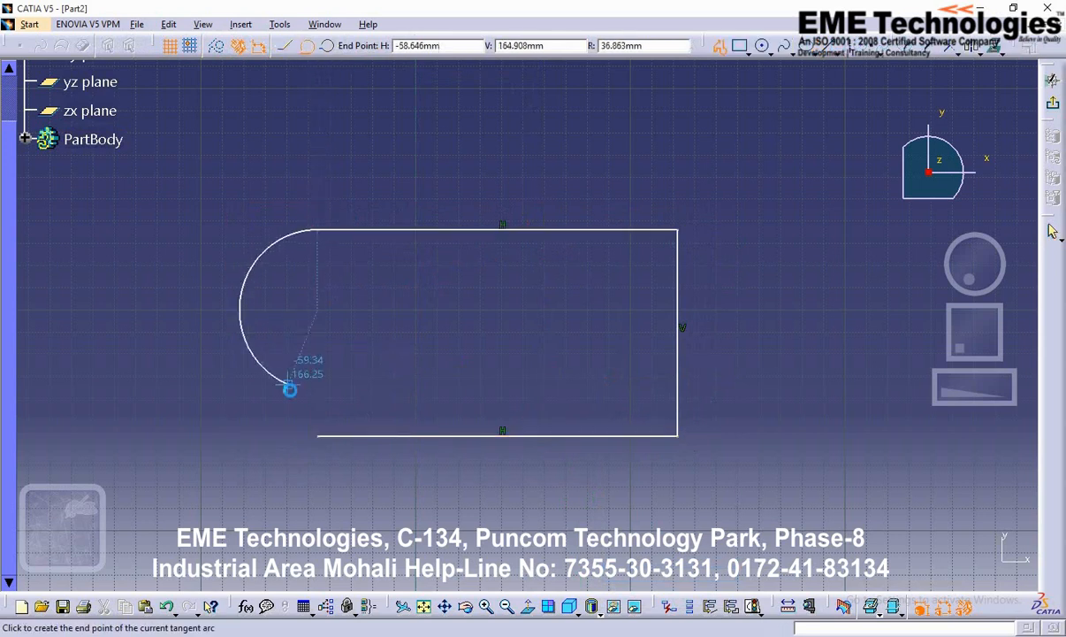
{"action": "left_click", "coordinate": [320, 435]}
{"action": "left_click", "coordinate": [379, 338]}
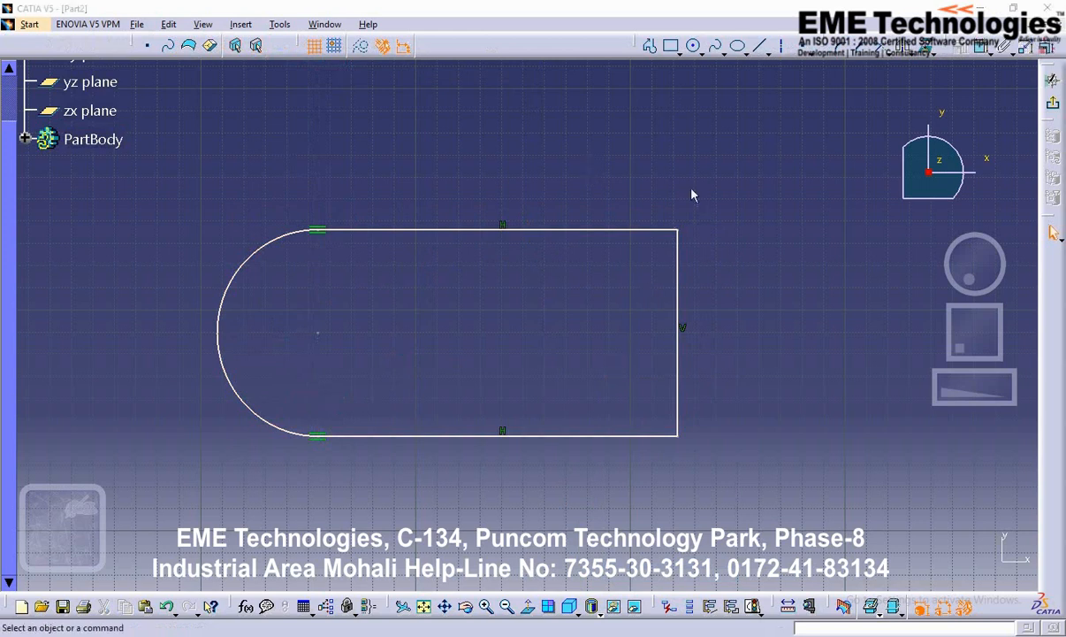
Draw a two-point rectangle 1500 mm wide and 1000 mm high in an empty area beside the profile.
{"action": "middle_click_drag", "start_coordinate": [726, 208], "coordinate": [186, 212]}
{"action": "scroll", "coordinate": [186, 212], "scroll_direction": "down", "scroll_amount": 2}
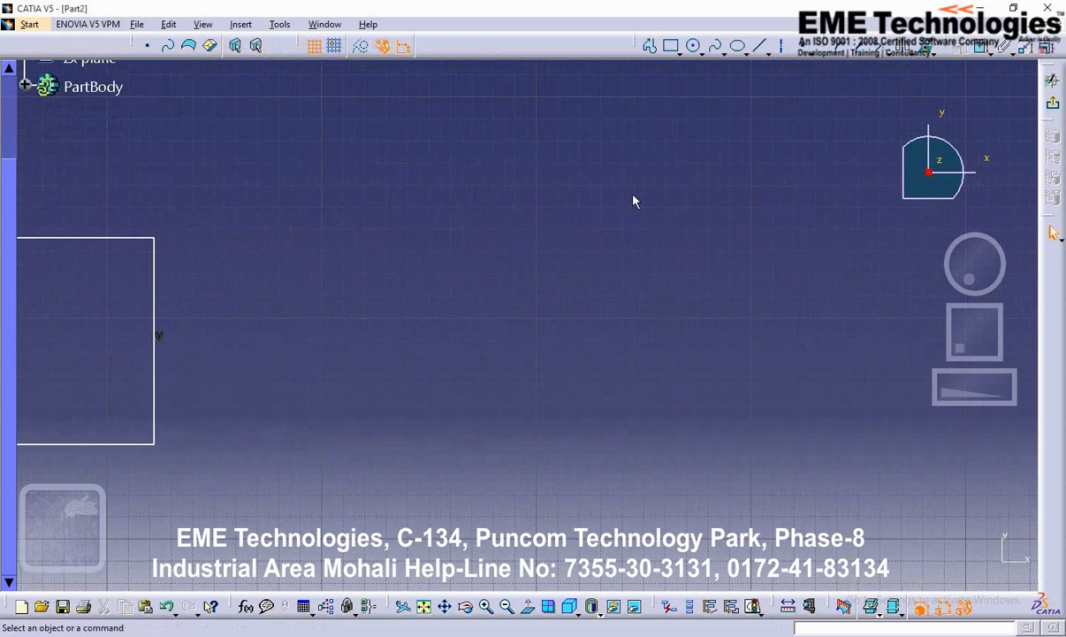
{"action": "middle_click_drag", "start_coordinate": [635, 200], "coordinate": [456, 234]}
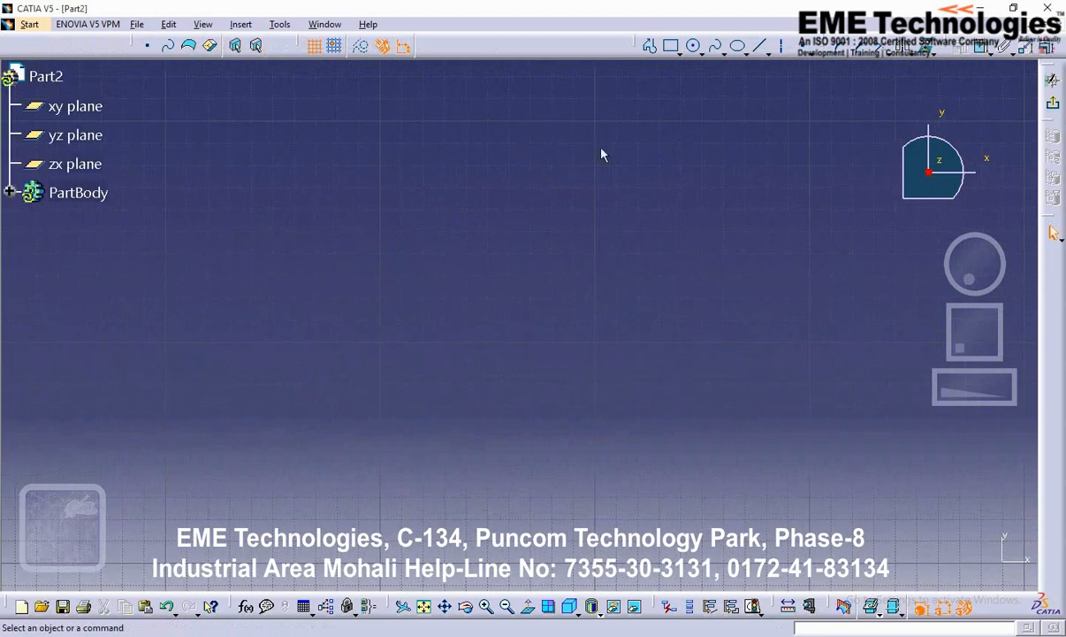
{"action": "left_click", "coordinate": [678, 53]}
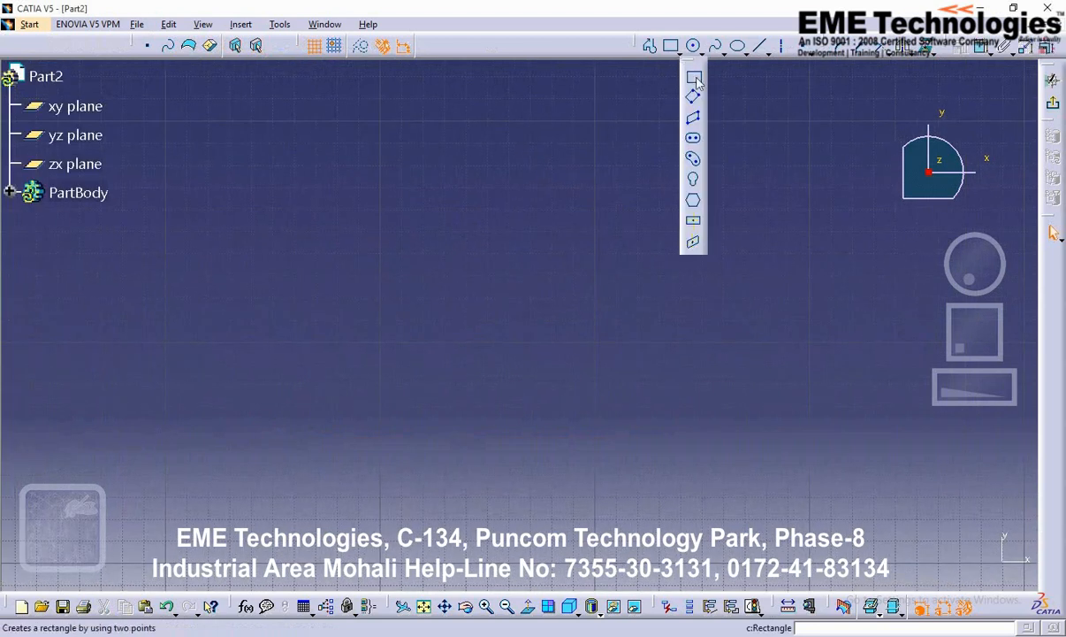
{"action": "left_click", "coordinate": [695, 79]}
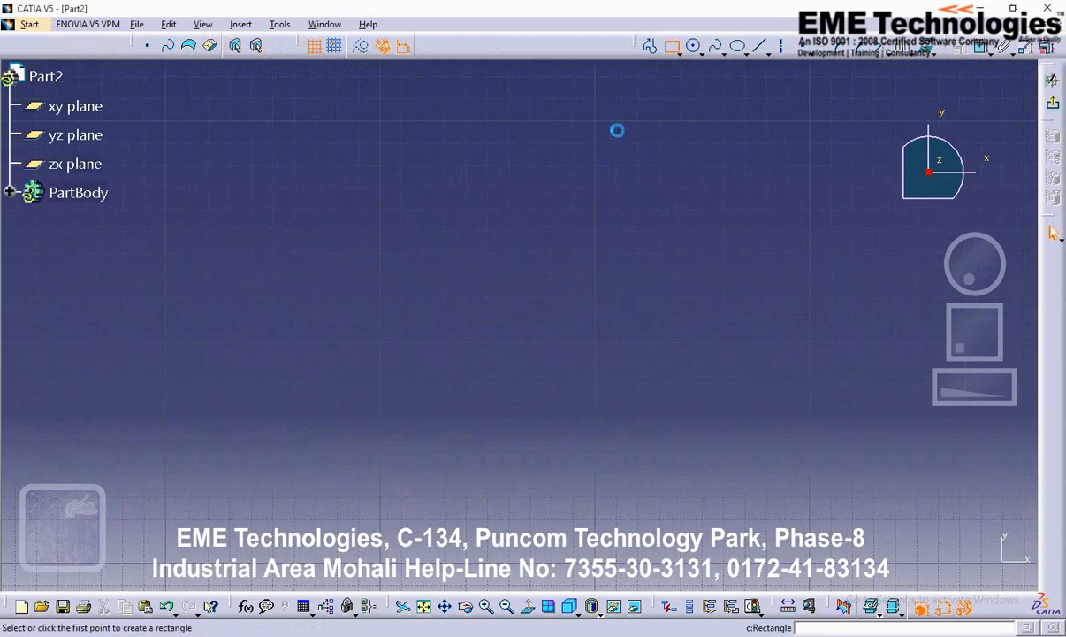
{"action": "left_click", "coordinate": [281, 457]}
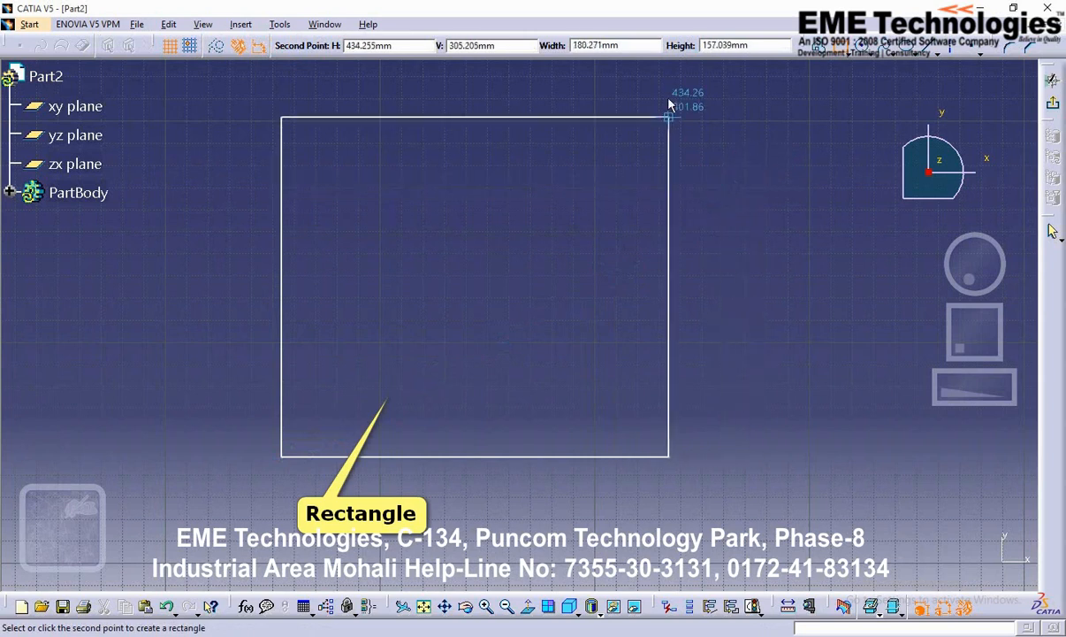
{"action": "left_click", "coordinate": [635, 49]}
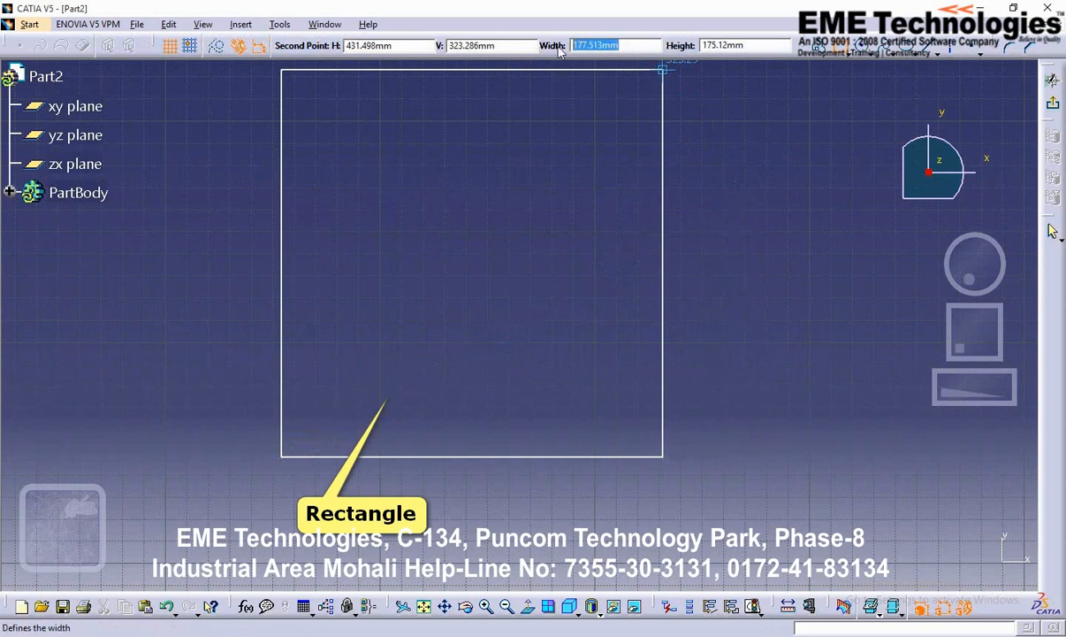
{"action": "type", "text": "1500"}
{"action": "key", "text": "Tab"}
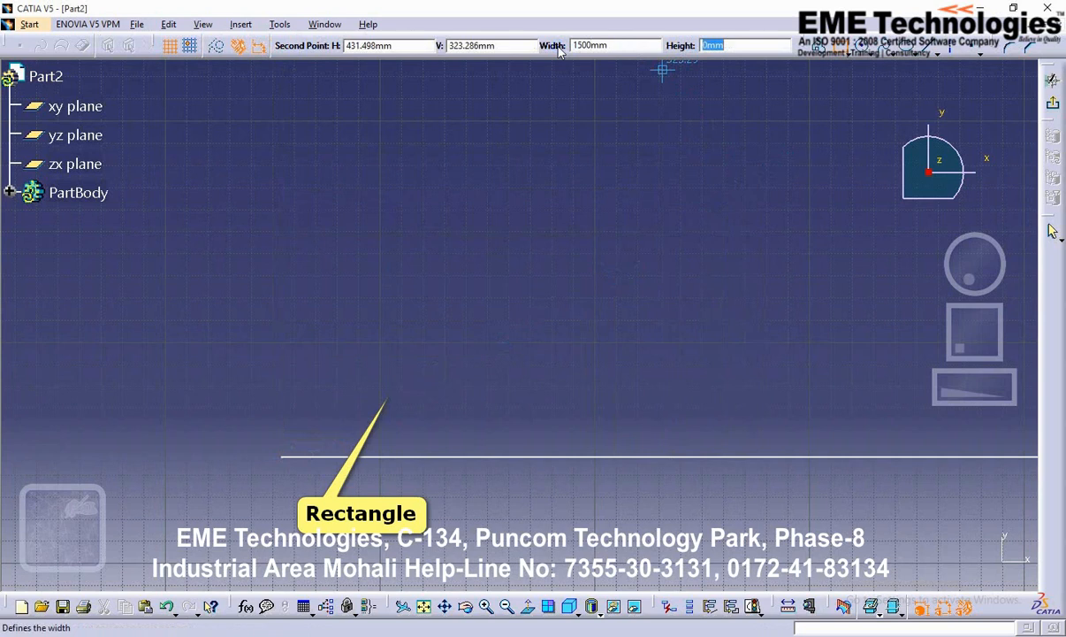
{"action": "type", "text": "1000"}
{"action": "key", "text": "Return"}
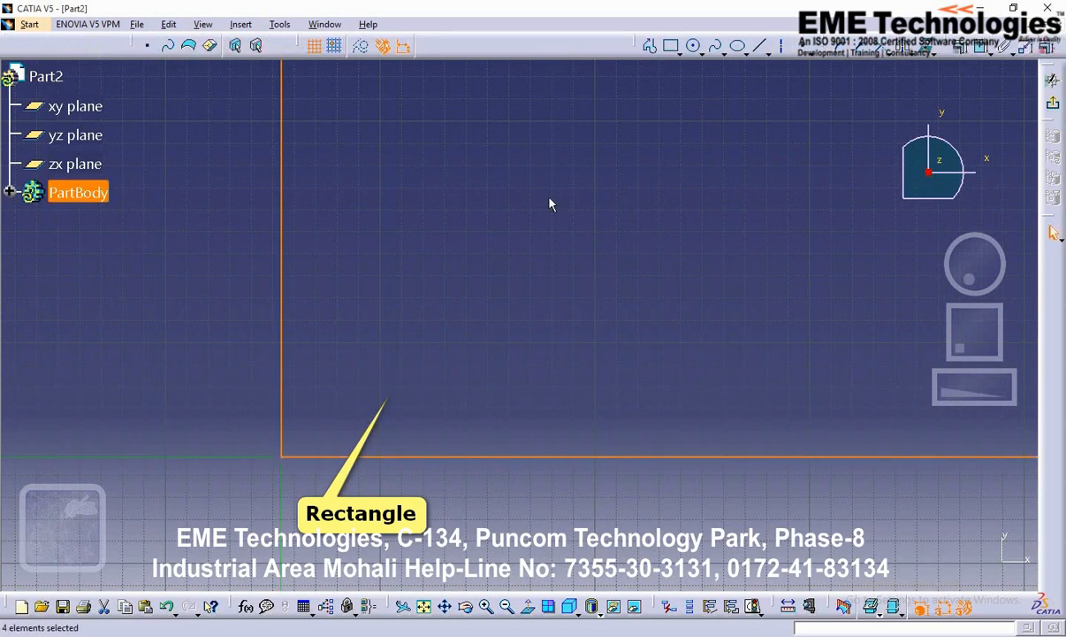
{"action": "left_click", "coordinate": [559, 189]}
Select the rectangle and both rounded profiles with their constraints and delete them from the sketch.
{"action": "mouse_move", "coordinate": [566, 158]}
{"action": "middle_mouse_down", "text": "ctrl"}
{"action": "mouse_move", "coordinate": [513, 360]}
{"action": "mouse_move", "coordinate": [521, 413]}
{"action": "middle_mouse_up", "text": "ctrl"}
{"action": "middle_click_drag", "start_coordinate": [596, 258], "coordinate": [472, 318]}
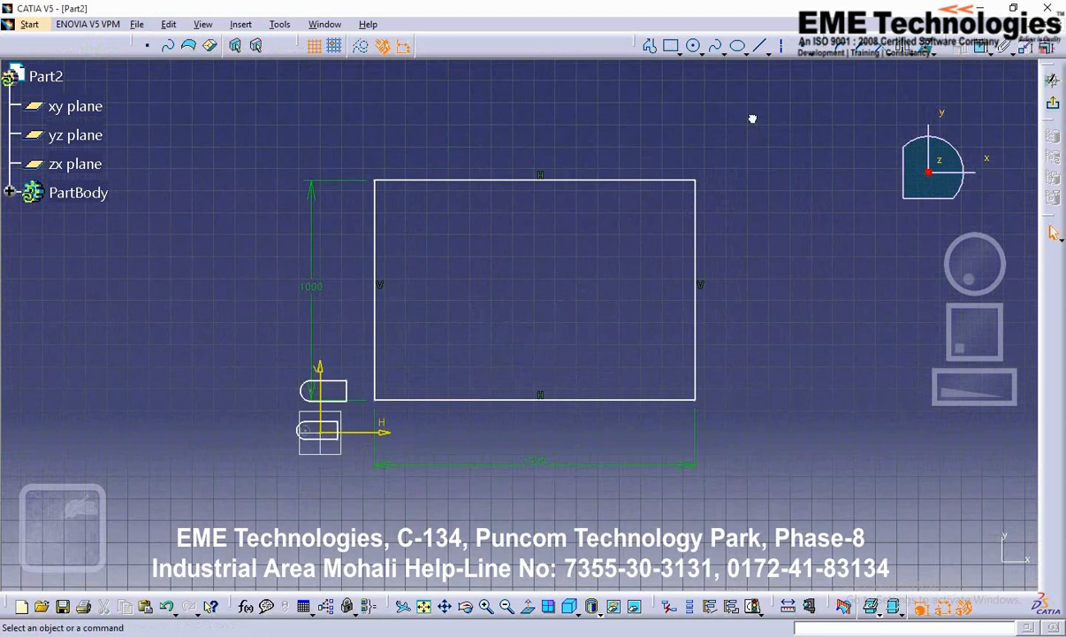
{"action": "left_click_drag", "start_coordinate": [750, 116], "coordinate": [352, 444]}
{"action": "right_click", "coordinate": [440, 184]}
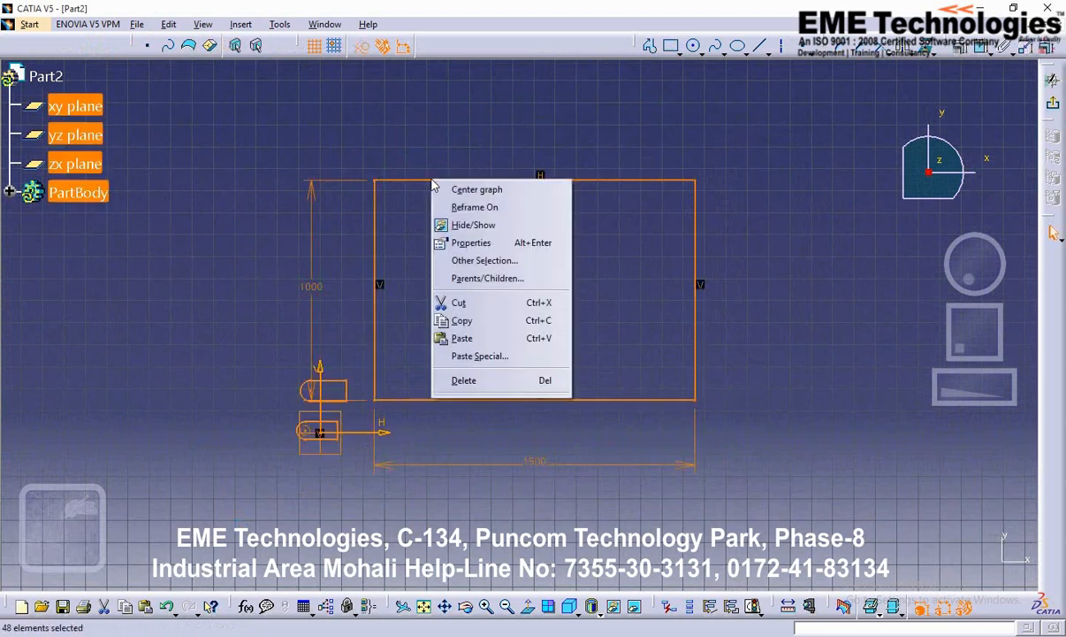
{"action": "left_click", "coordinate": [444, 375]}
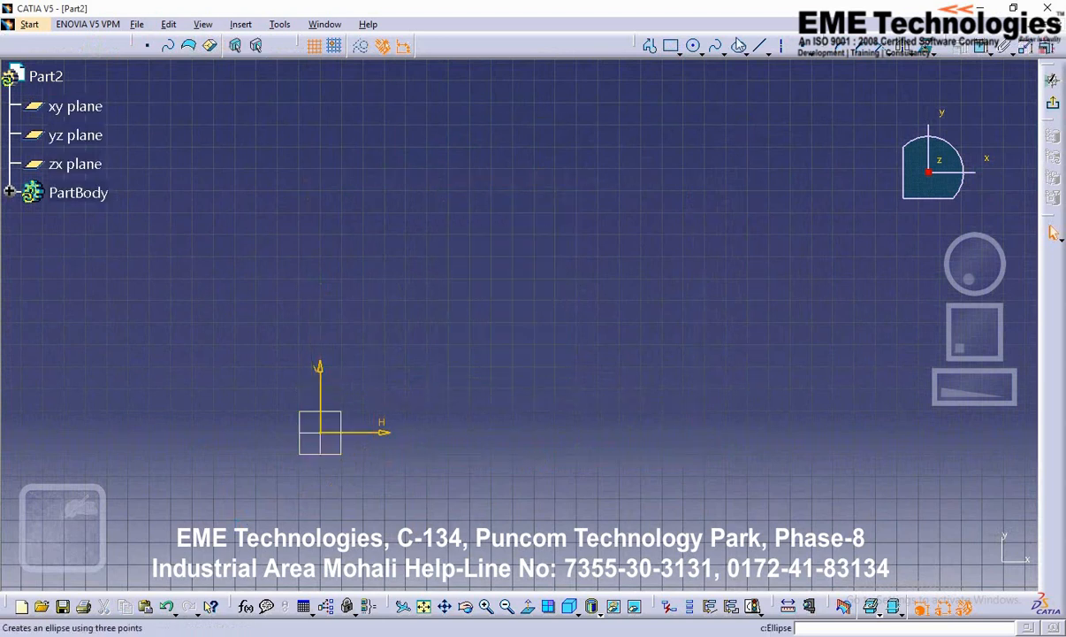
Draw an oriented rectangle above the sketch origin with its first side at 45 degrees and a height of 150 mm.
{"action": "left_click", "coordinate": [678, 51]}
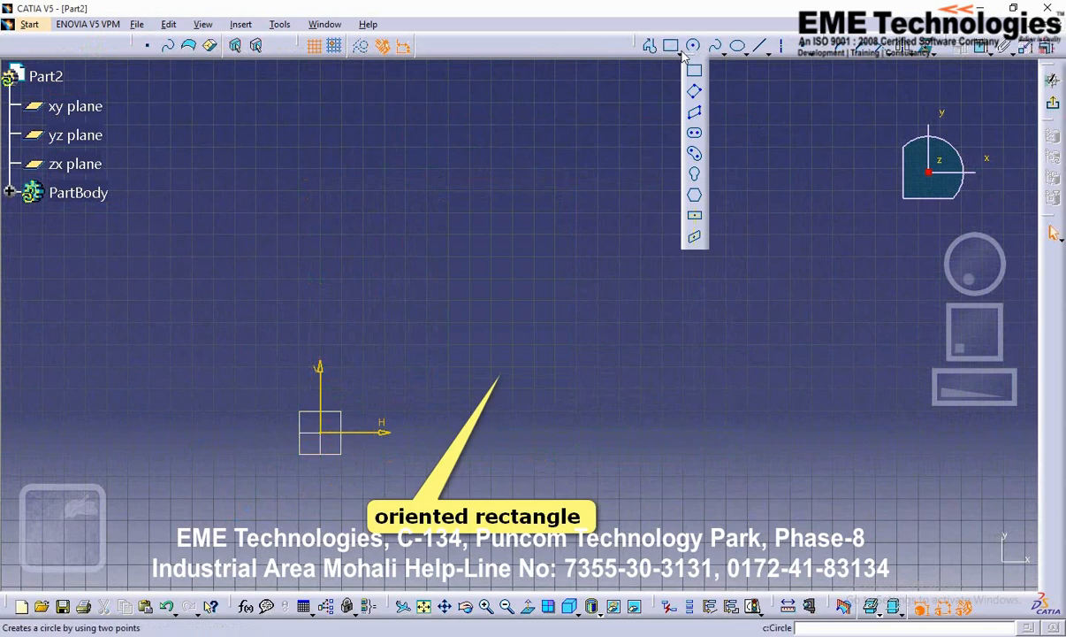
{"action": "left_click", "coordinate": [695, 94]}
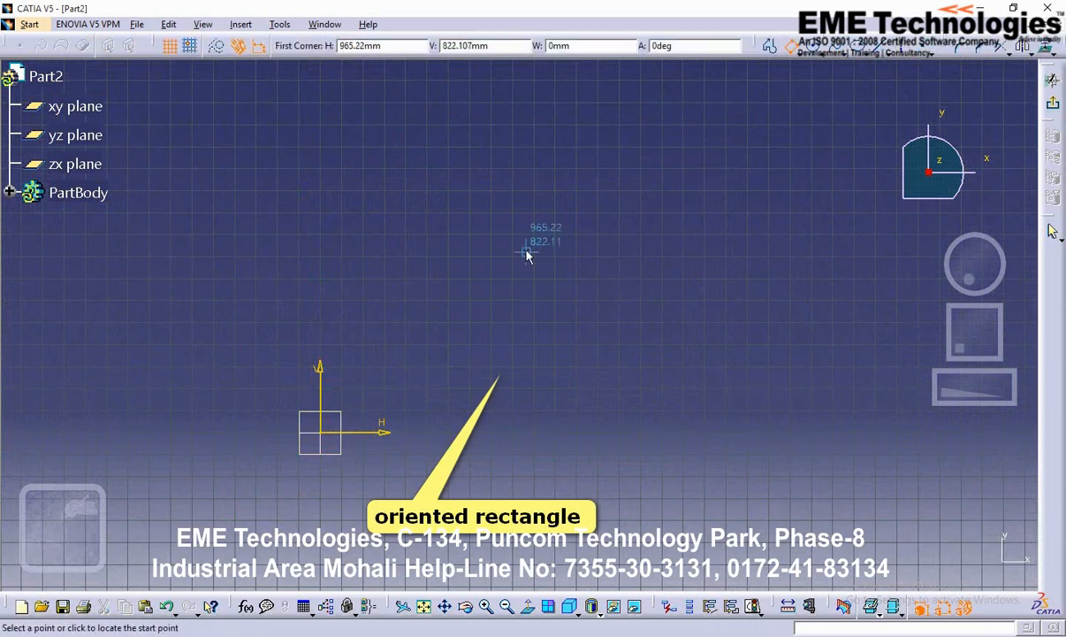
{"action": "left_click", "coordinate": [419, 382]}
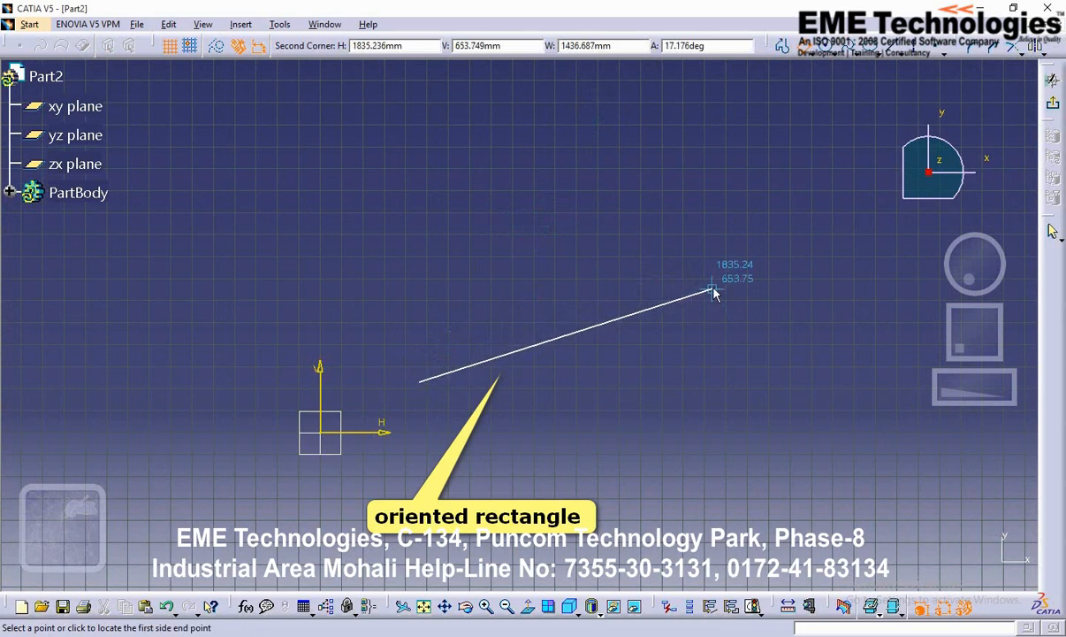
{"action": "left_click", "coordinate": [669, 45]}
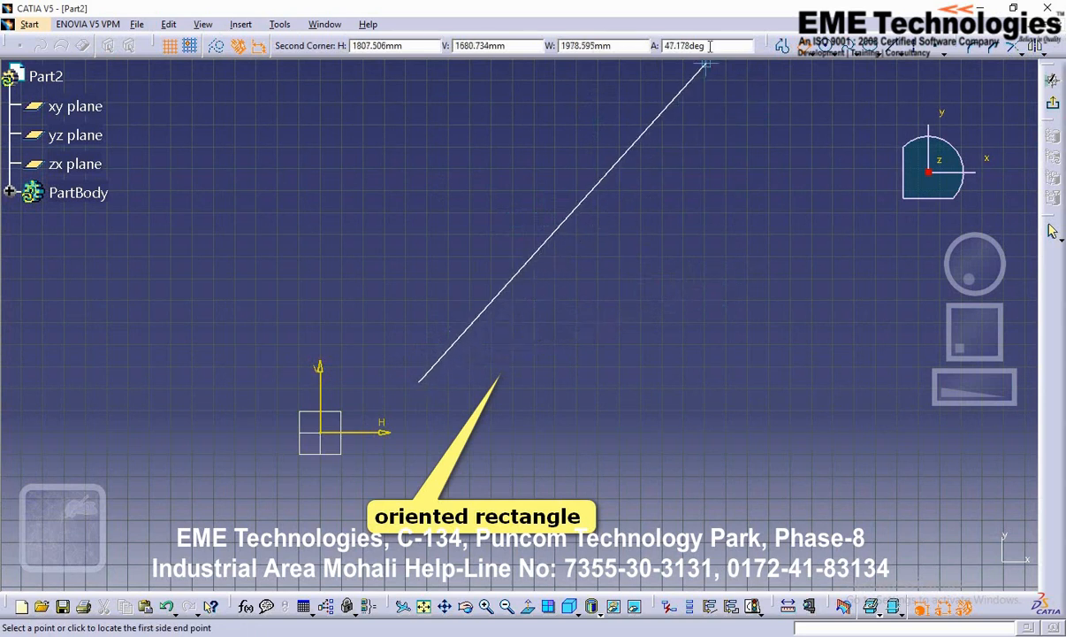
{"action": "type", "text": "45"}
{"action": "key", "text": "Return"}
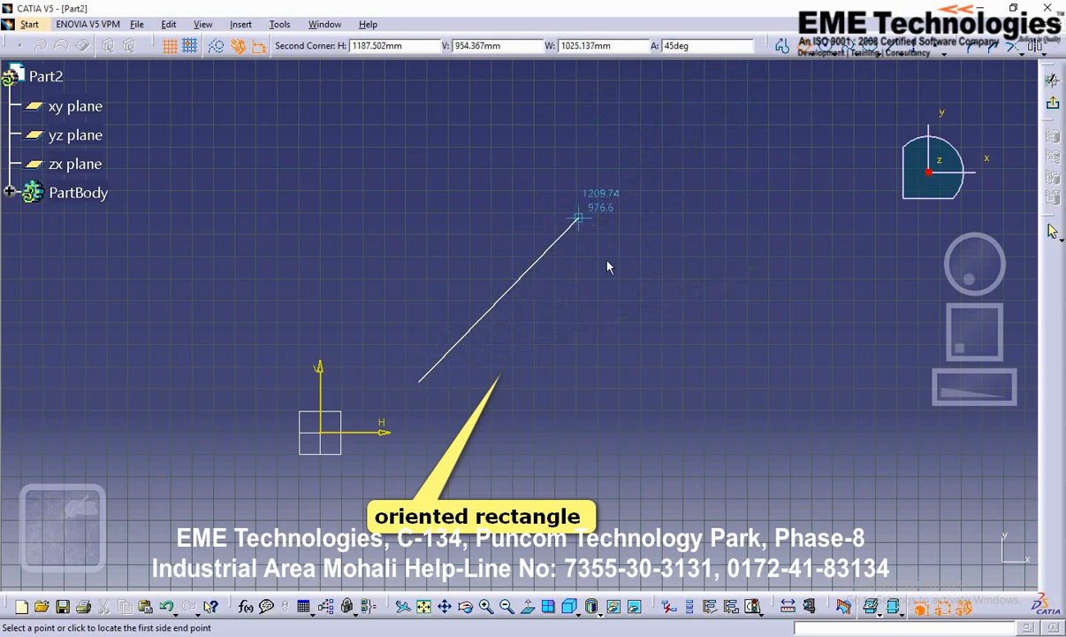
{"action": "left_click", "coordinate": [564, 328]}
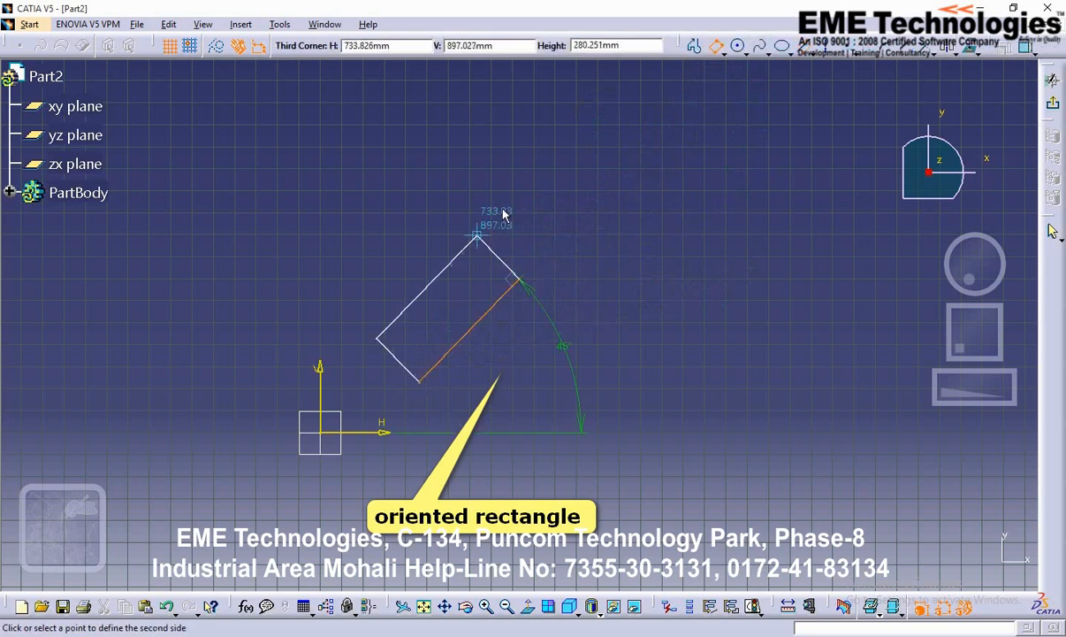
{"action": "left_click", "coordinate": [633, 46]}
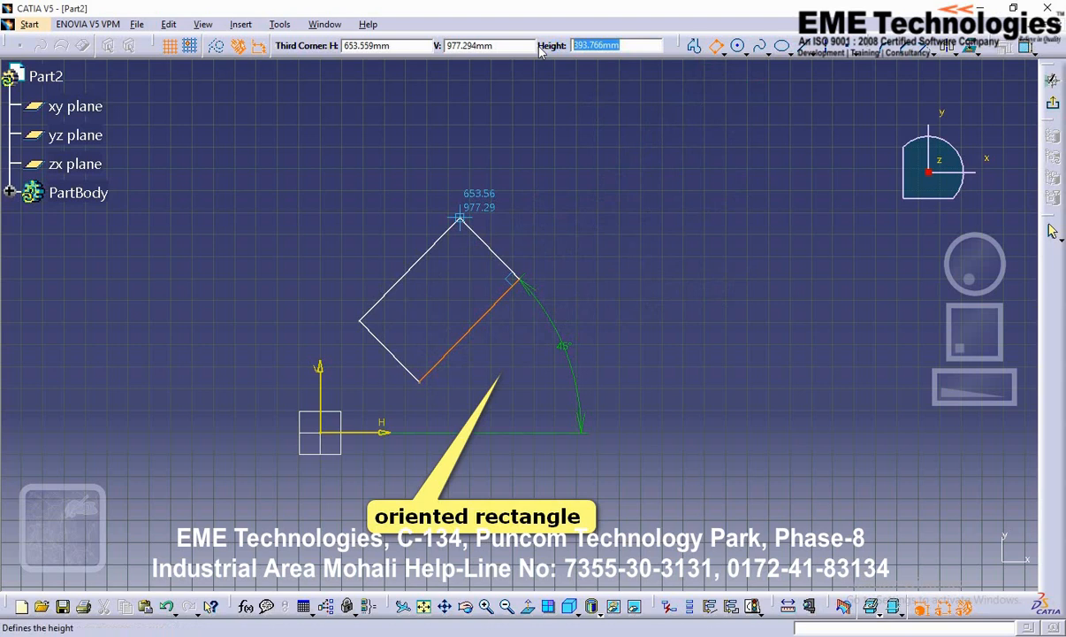
{"action": "type", "text": "150"}
{"action": "key", "text": "Return"}
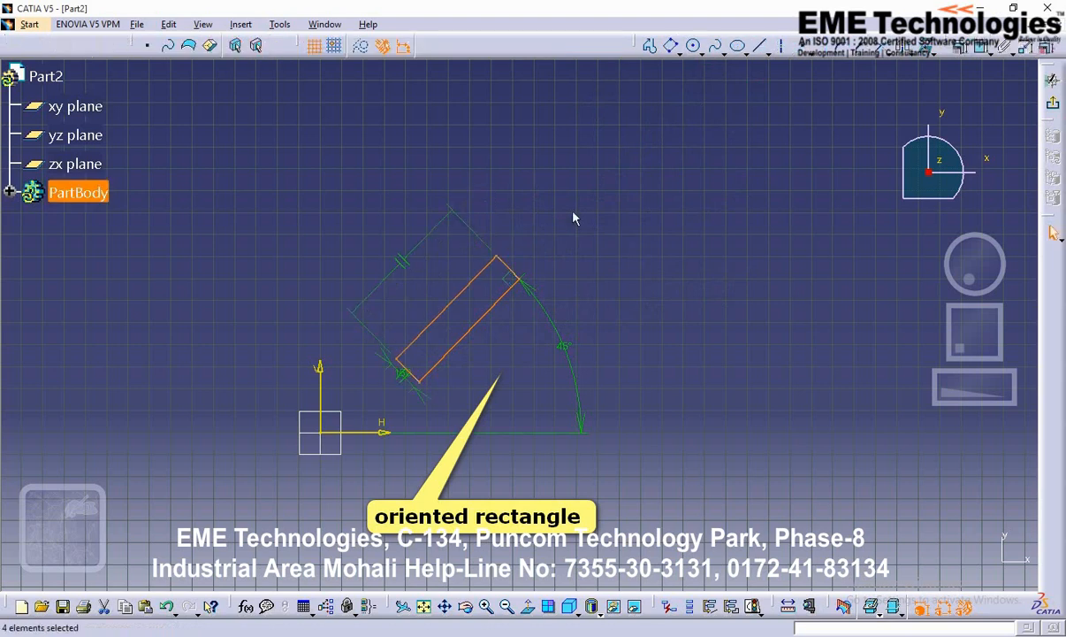
{"action": "left_click", "coordinate": [573, 217]}
Select the whole oriented rectangle with its constraints and delete it from the sketch.
{"action": "mouse_move", "coordinate": [497, 328]}
{"action": "middle_mouse_down"}
{"action": "mouse_move", "coordinate": [492, 310]}
{"action": "mouse_move", "coordinate": [512, 250]}
{"action": "mouse_move", "coordinate": [623, 251]}
{"action": "middle_mouse_up"}
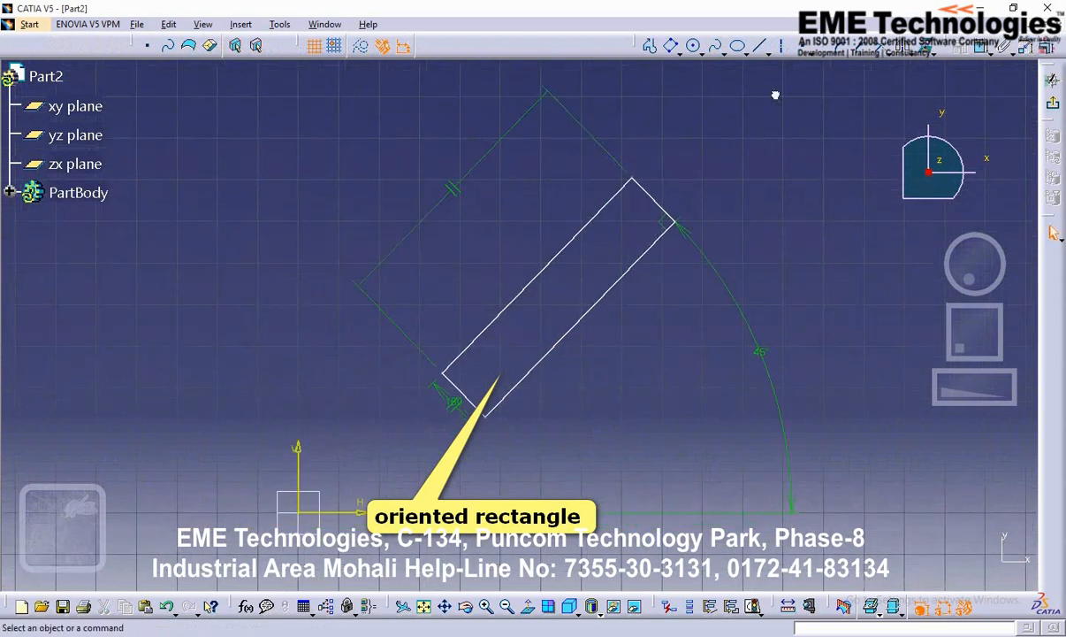
{"action": "left_click_drag", "start_coordinate": [774, 94], "coordinate": [416, 438]}
{"action": "right_click", "coordinate": [531, 290]}
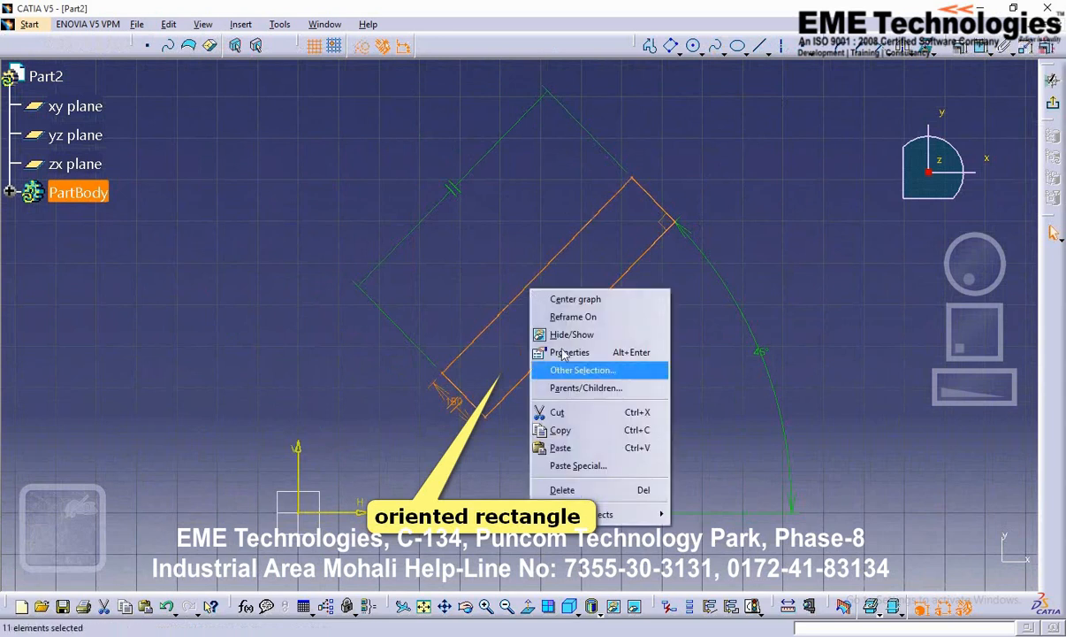
{"action": "left_click", "coordinate": [584, 493]}
Draw a parallelogram near the sketch origin with its first side at 45 degrees and a height of 150 mm.
{"action": "left_click", "coordinate": [677, 51]}
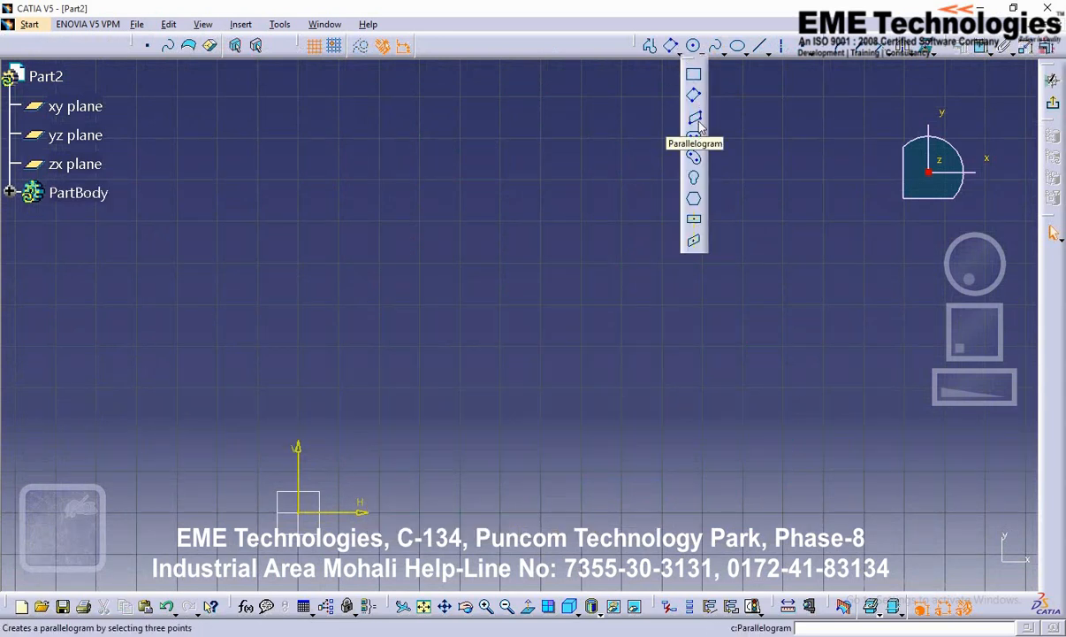
{"action": "left_click", "coordinate": [696, 120]}
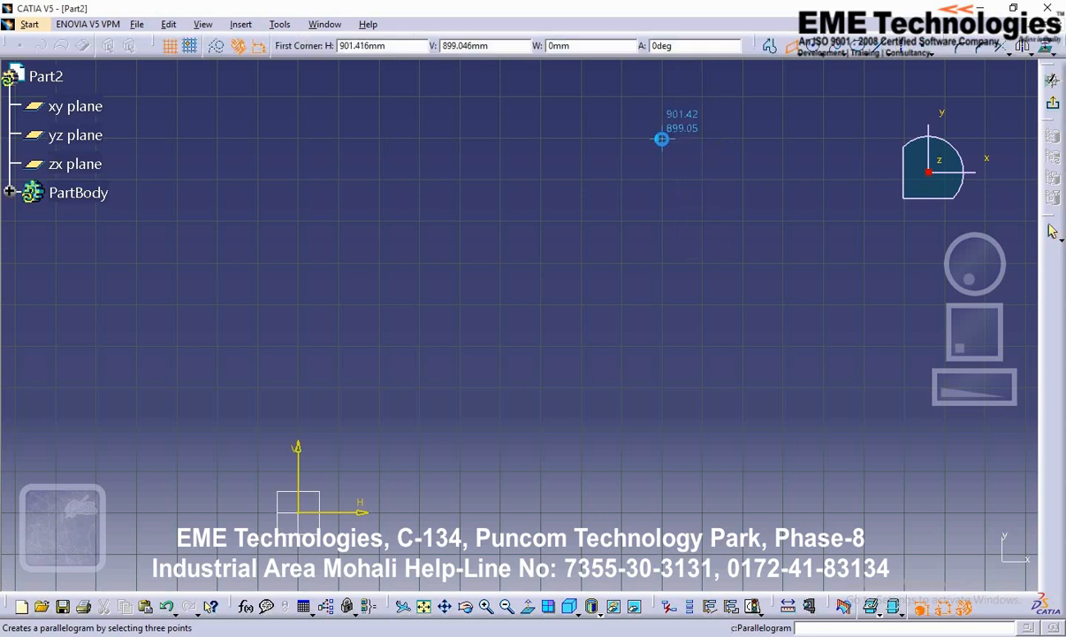
{"action": "left_click", "coordinate": [336, 437]}
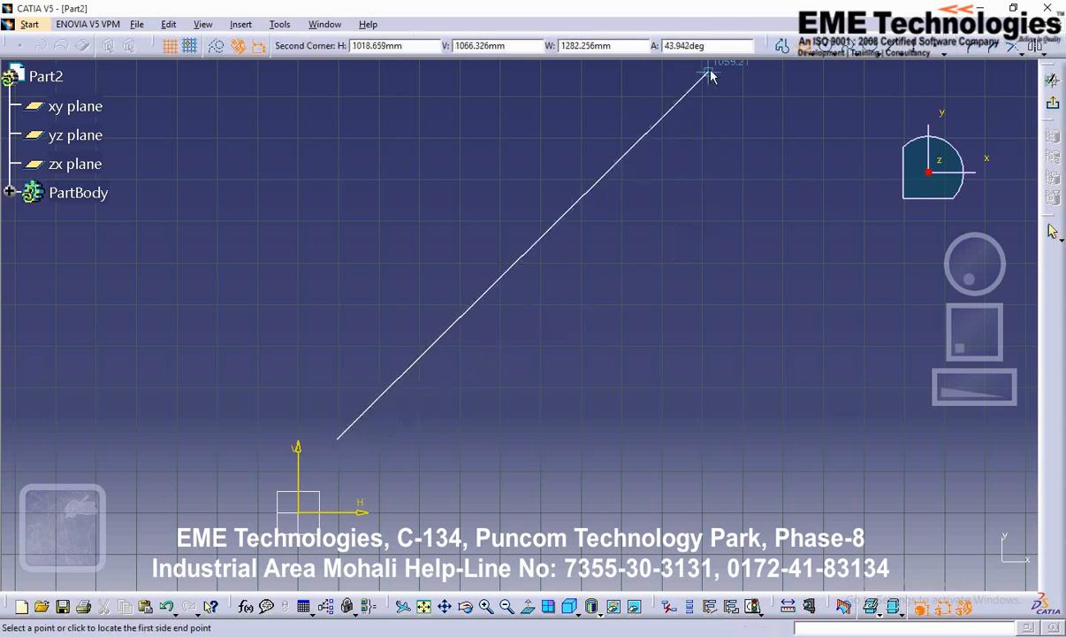
{"action": "type", "text": "45"}
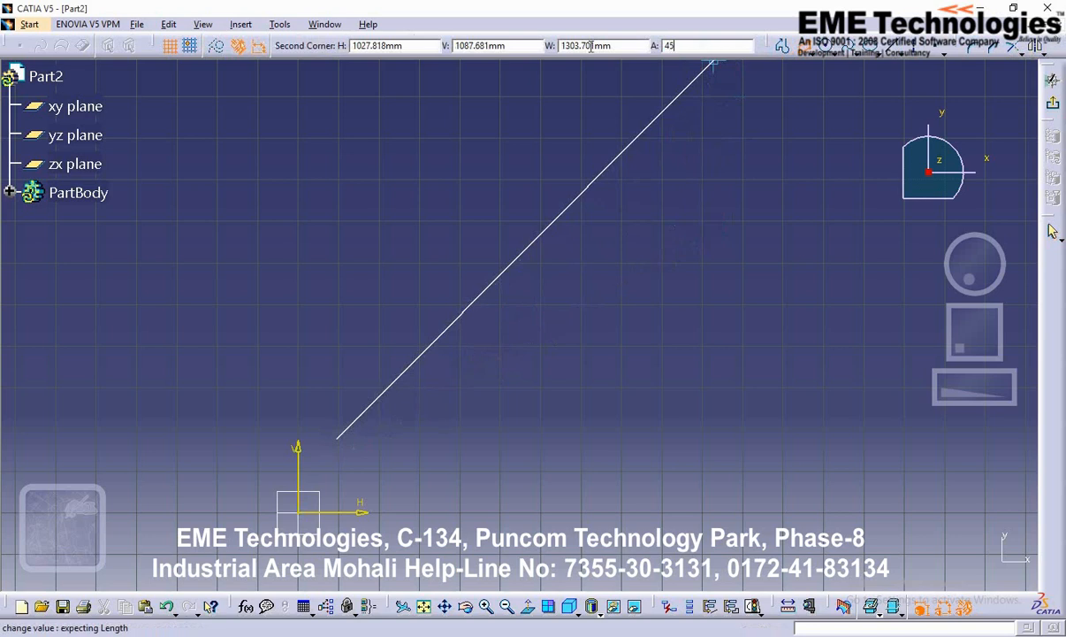
{"action": "key", "text": "Return"}
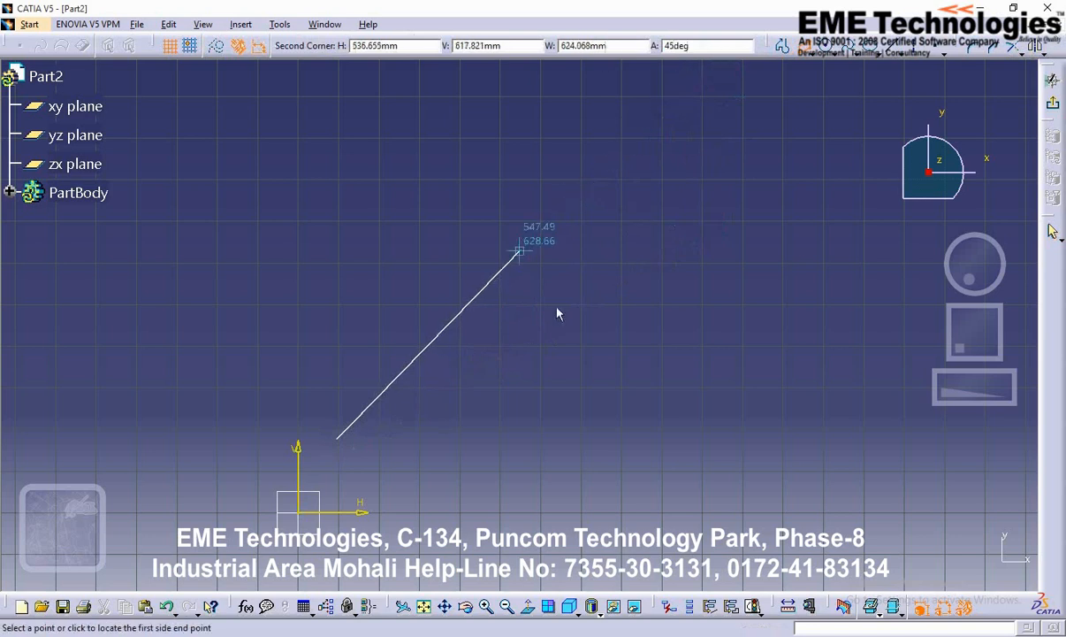
{"action": "left_click", "coordinate": [498, 344]}
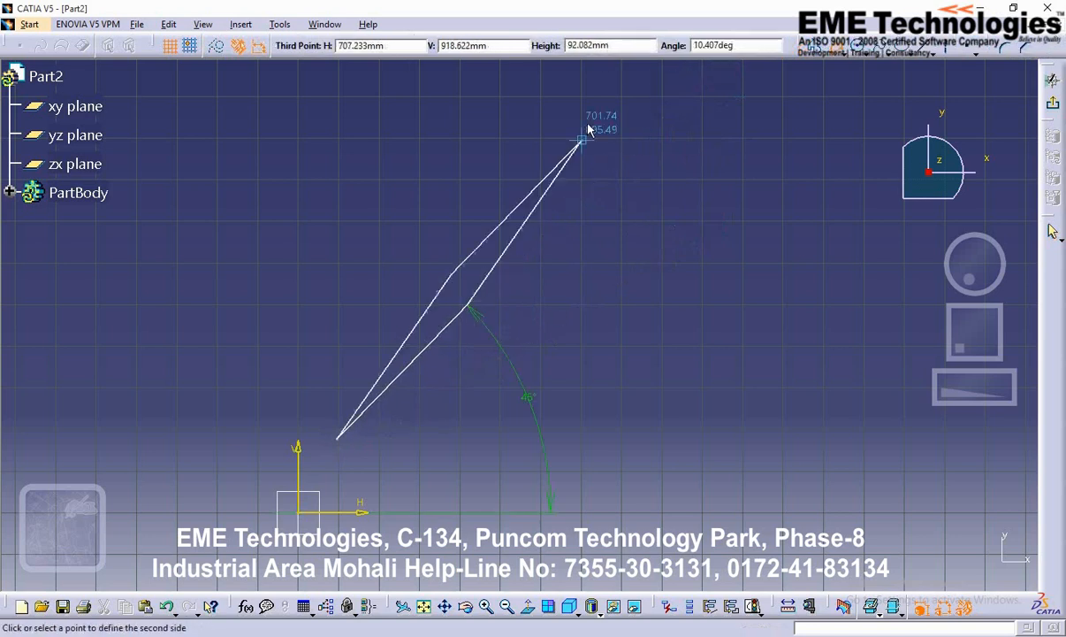
{"action": "left_click", "coordinate": [624, 45]}
{"action": "type", "text": "15"}
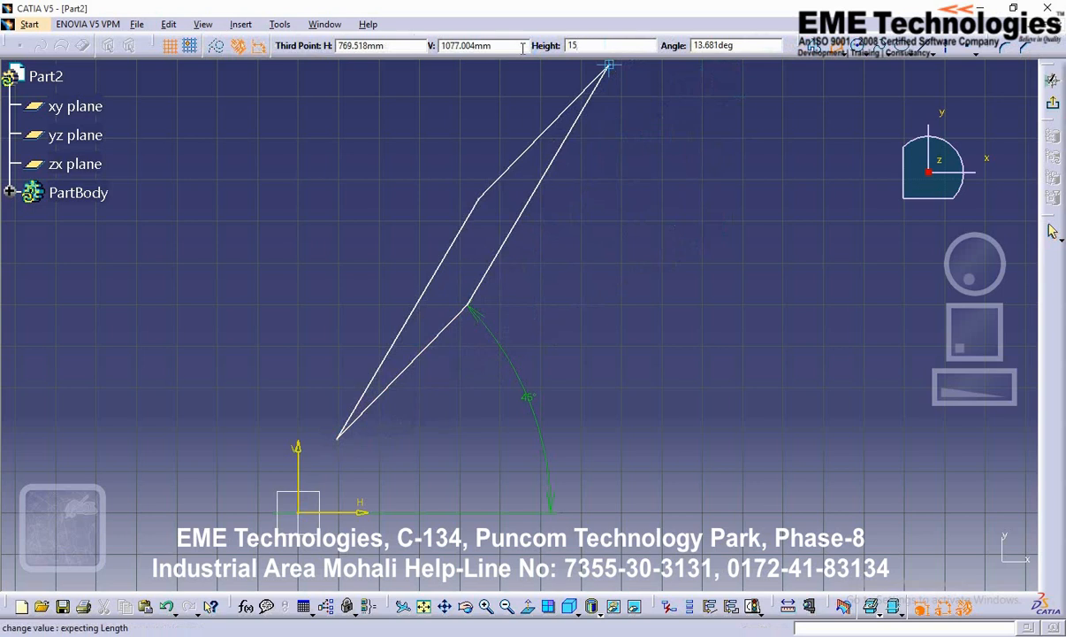
{"action": "type", "text": "0"}
{"action": "key", "text": "Return"}
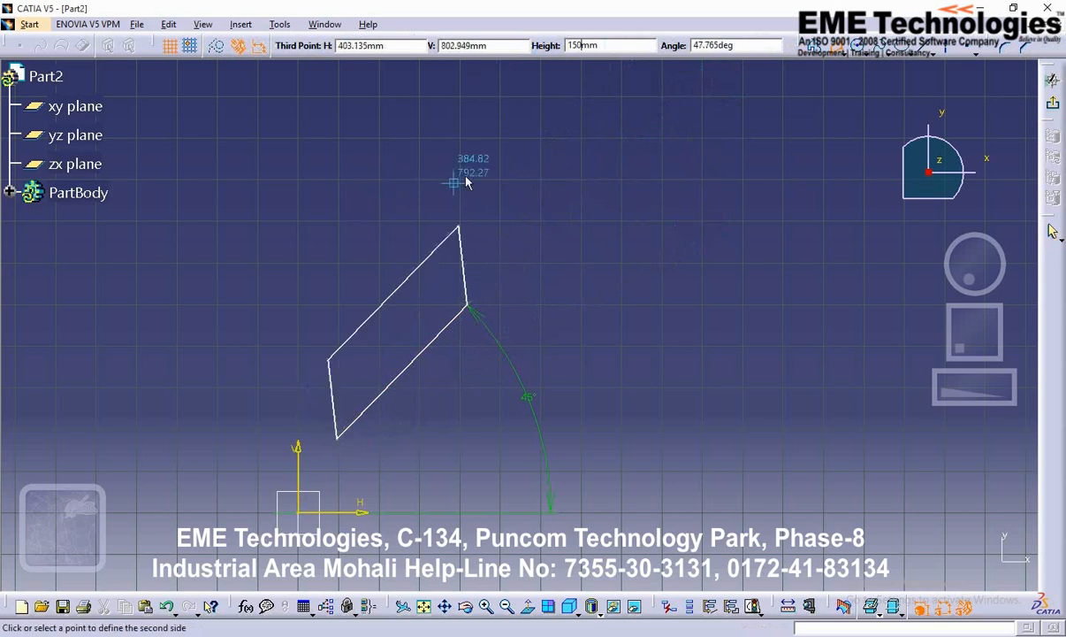
{"action": "left_click", "coordinate": [475, 165]}
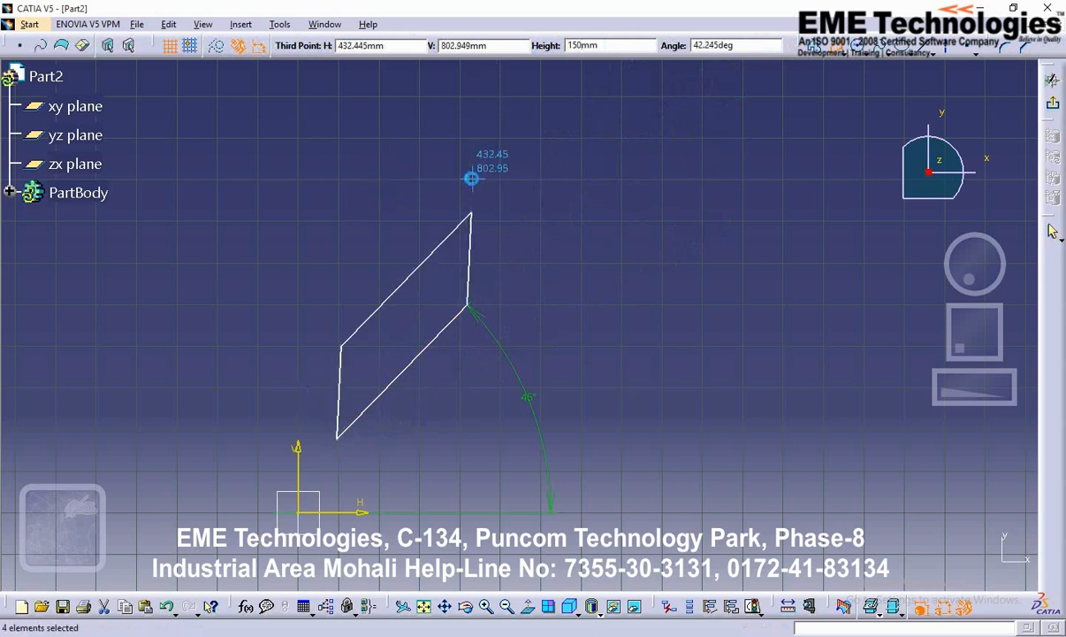
{"action": "left_click", "coordinate": [602, 172]}
Select the parallelogram together with its constraints and delete it.
{"action": "left_click_drag", "start_coordinate": [627, 130], "coordinate": [217, 504]}
{"action": "right_click", "coordinate": [385, 320]}
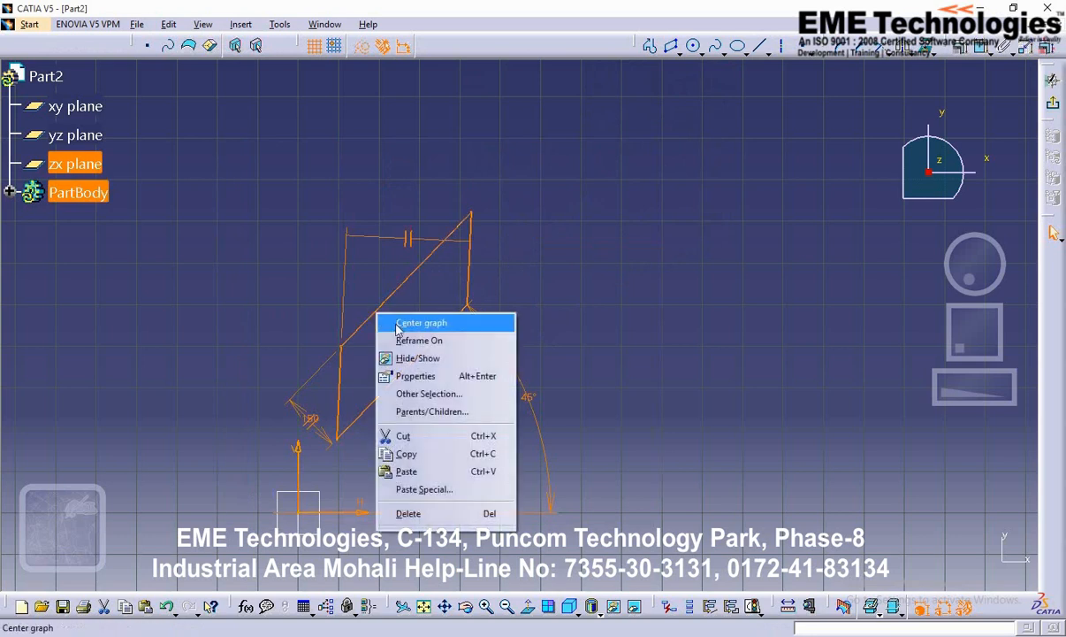
{"action": "left_click", "coordinate": [396, 496]}
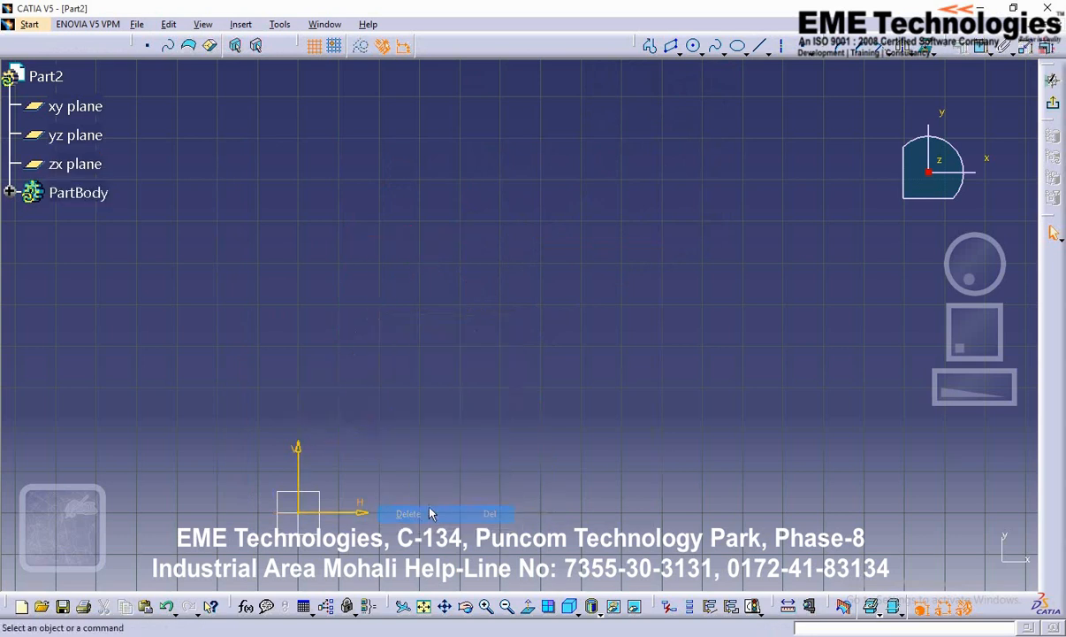
Draw a horizontal elongated hole above the sketch origin with a radius of about 132 mm.
{"action": "left_click", "coordinate": [677, 52]}
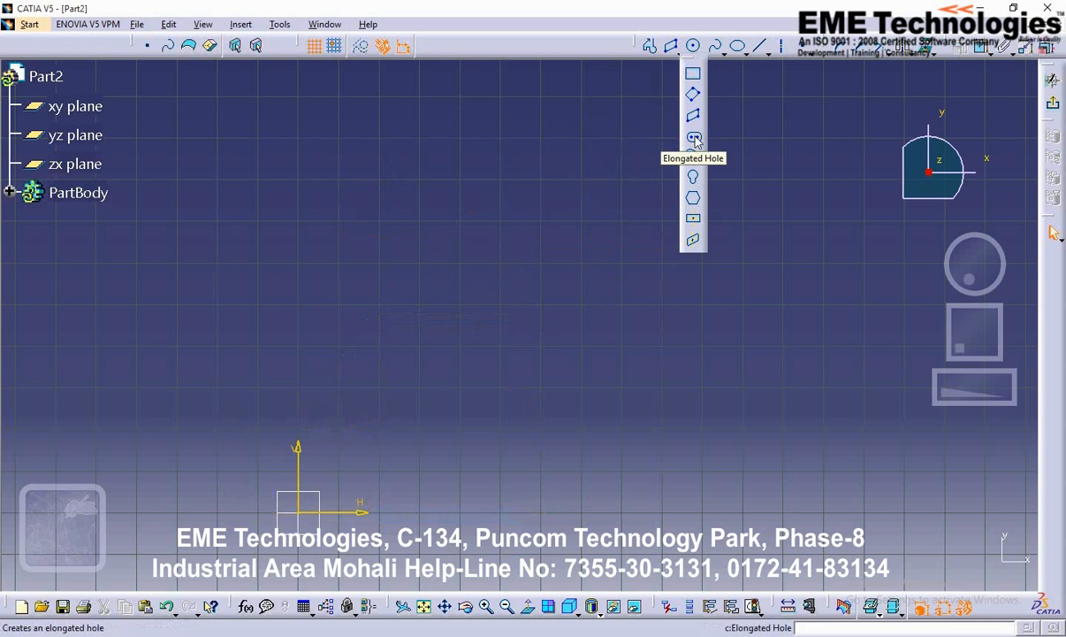
{"action": "left_click", "coordinate": [695, 140]}
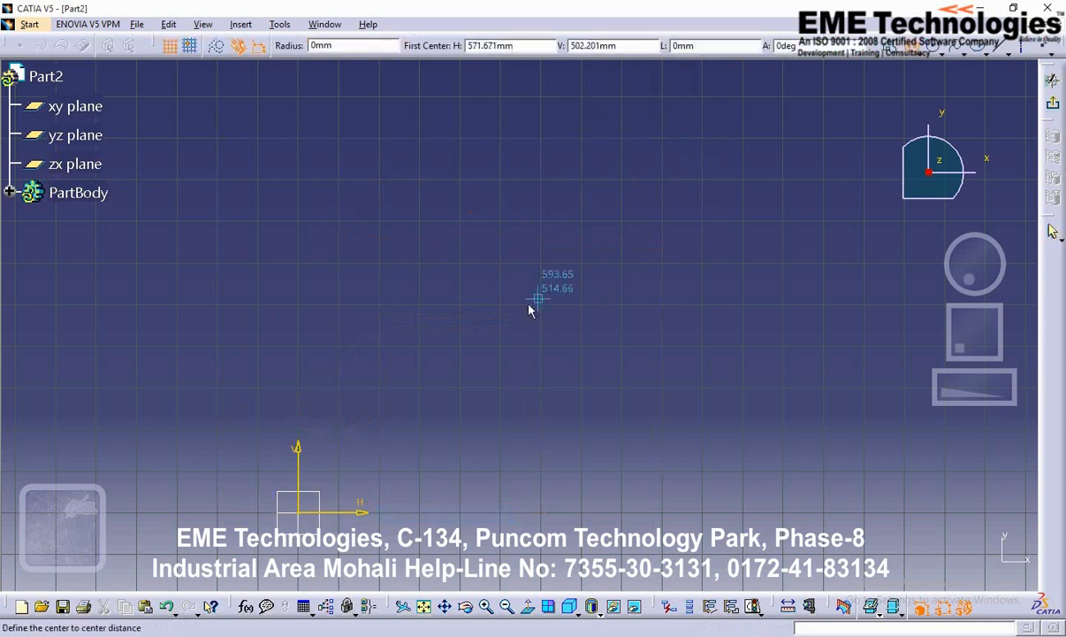
{"action": "left_click", "coordinate": [413, 329]}
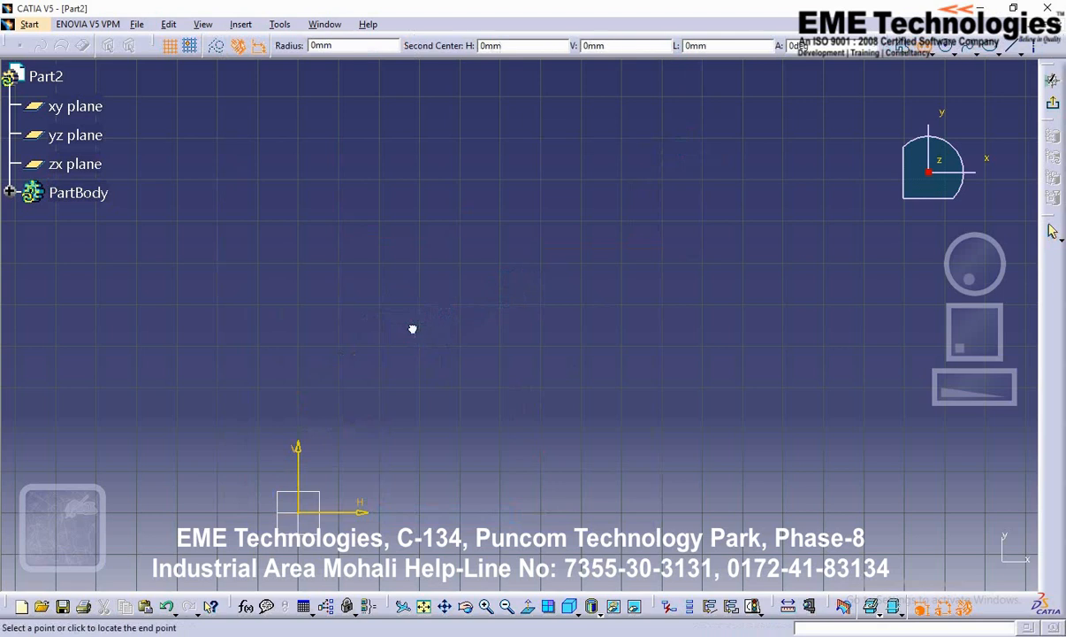
{"action": "left_click", "coordinate": [638, 327]}
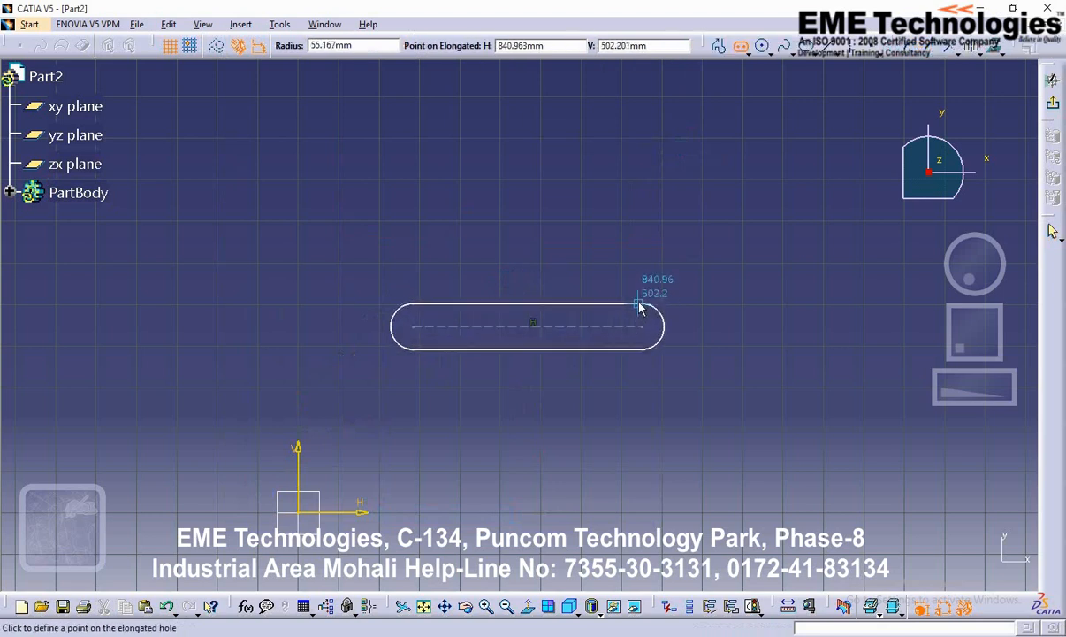
{"action": "left_click", "coordinate": [644, 270]}
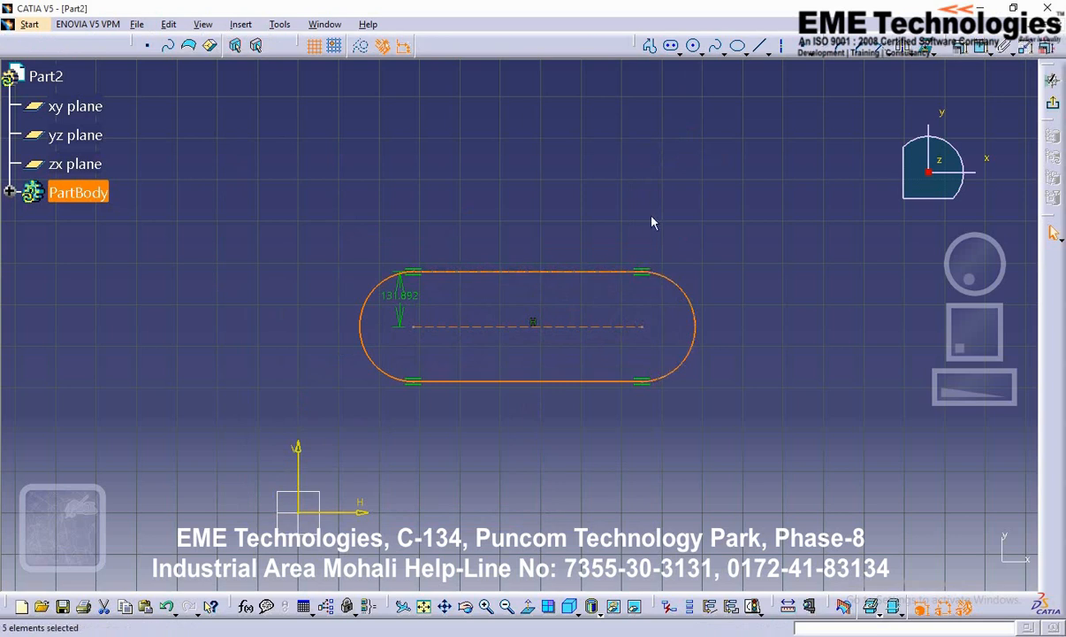
{"action": "left_click", "coordinate": [719, 298]}
Select the elongated hole with all its constraints and delete it from the sketch.
{"action": "middle_click_drag", "start_coordinate": [720, 366], "coordinate": [649, 369]}
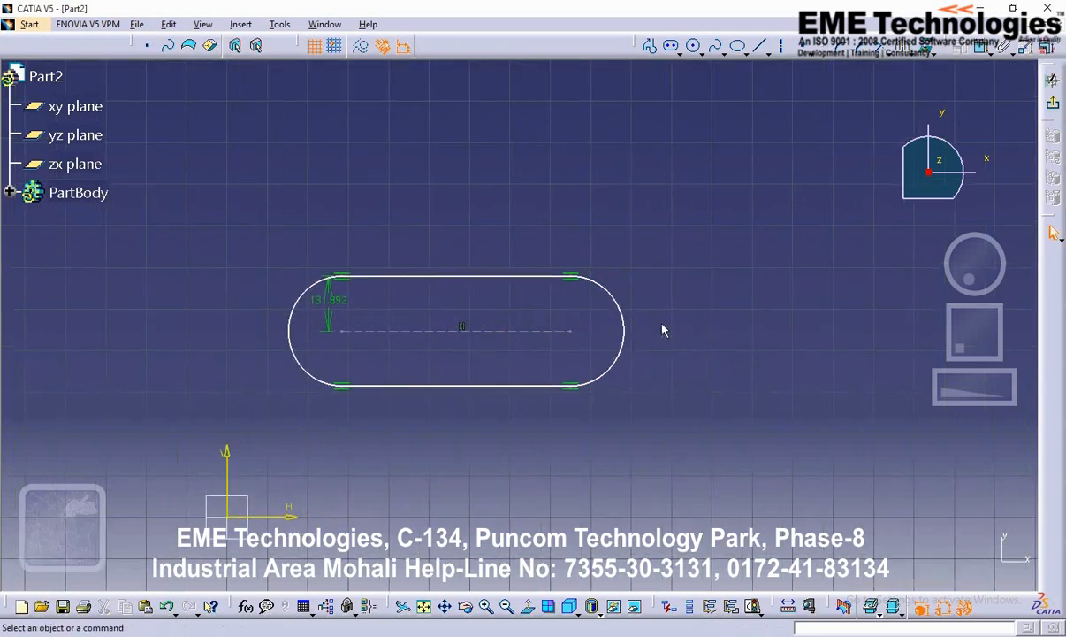
{"action": "left_click_drag", "start_coordinate": [689, 245], "coordinate": [305, 425]}
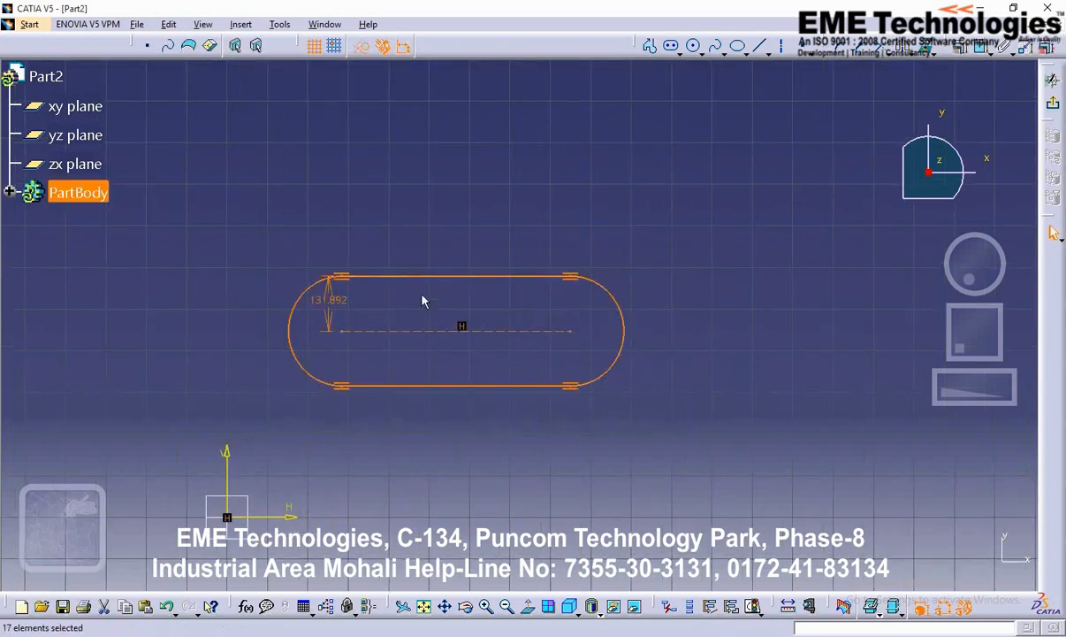
{"action": "right_click", "coordinate": [445, 284]}
{"action": "left_click", "coordinate": [453, 478]}
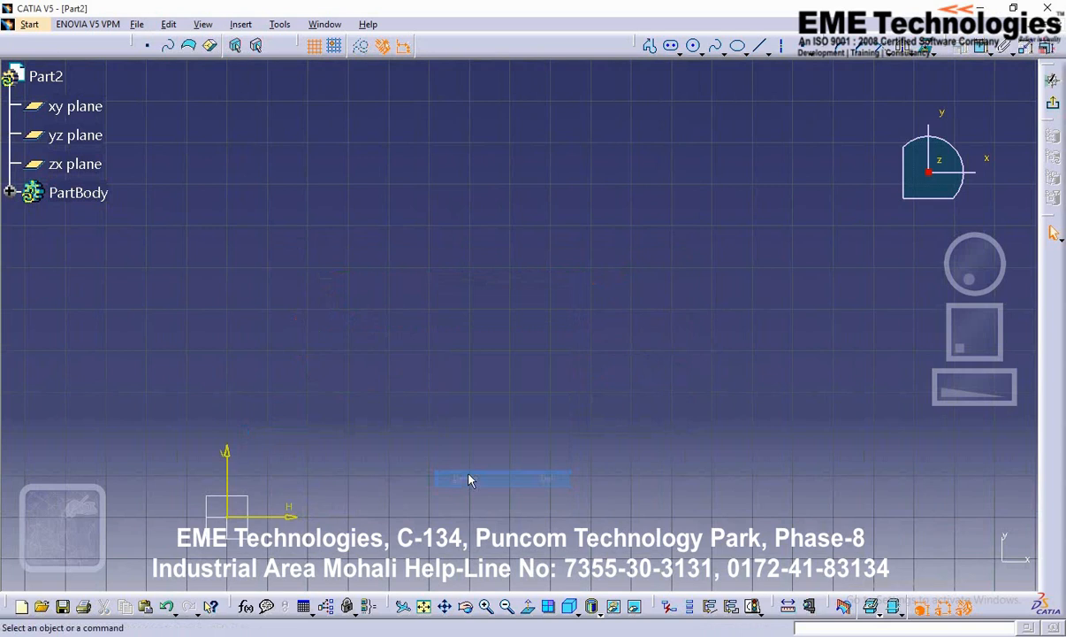
Draw a cylindrical elongated hole along a quarter arc of about 478 mm radius, with a hole radius of about 81 mm.
{"action": "left_click", "coordinate": [681, 58]}
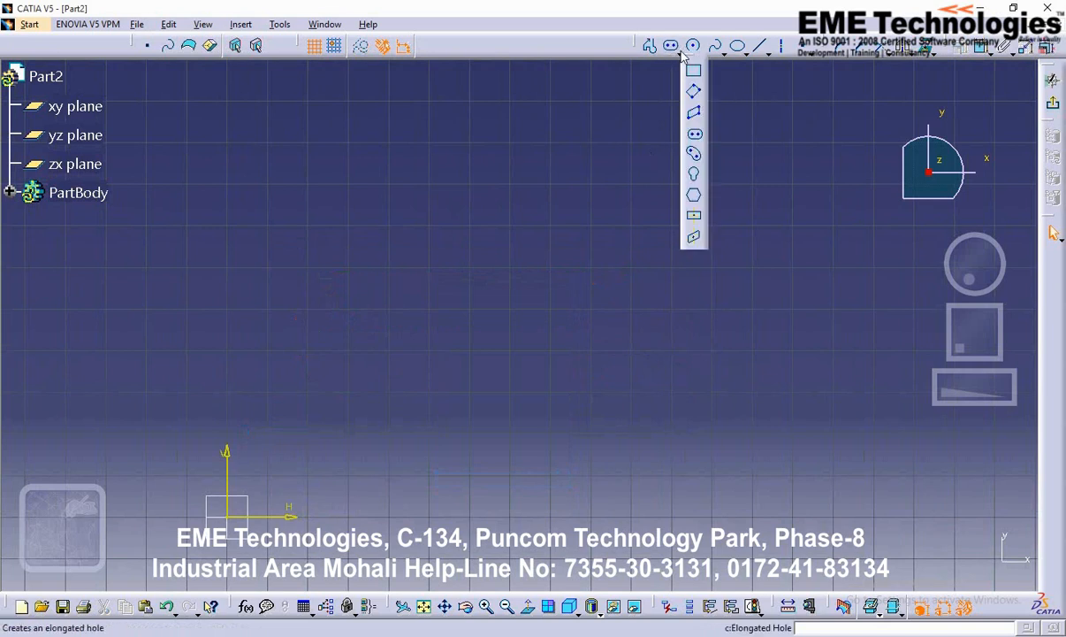
{"action": "left_click", "coordinate": [695, 154]}
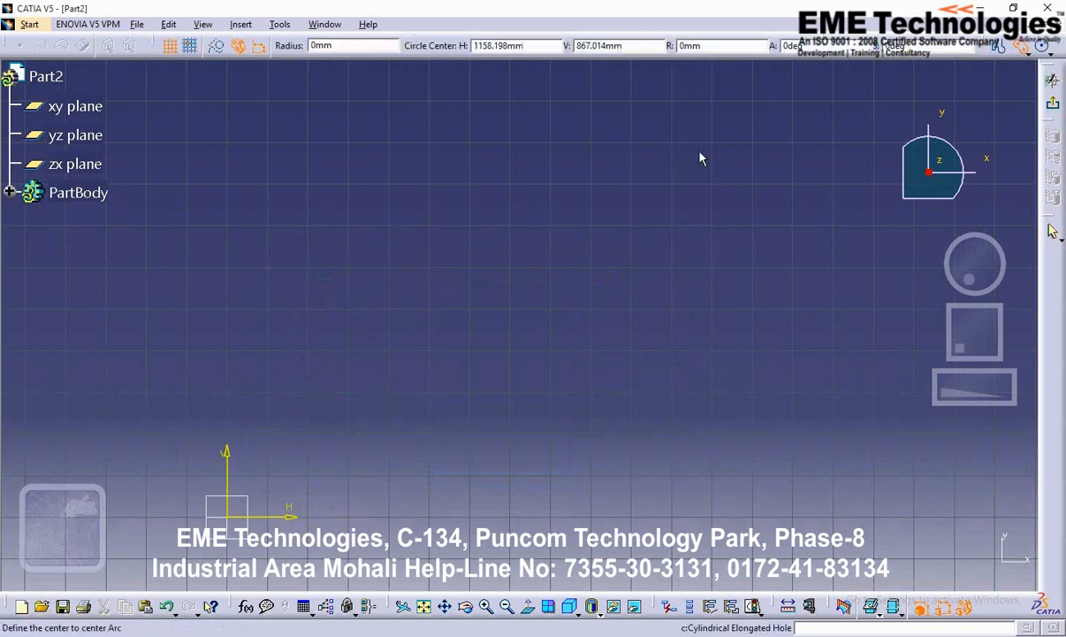
{"action": "left_click", "coordinate": [454, 339]}
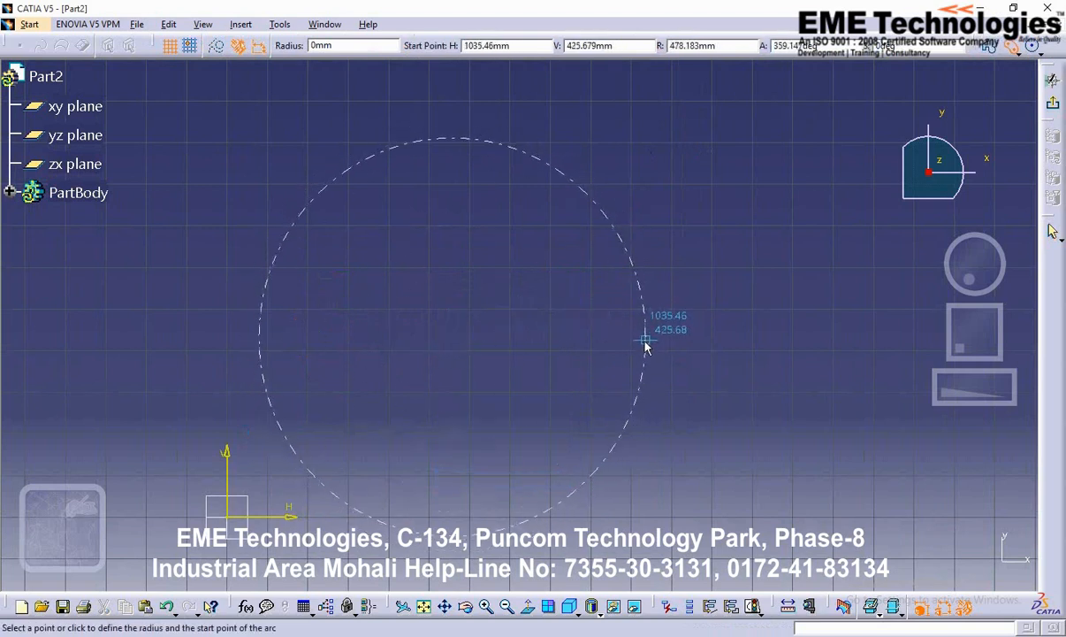
{"action": "left_click", "coordinate": [647, 337]}
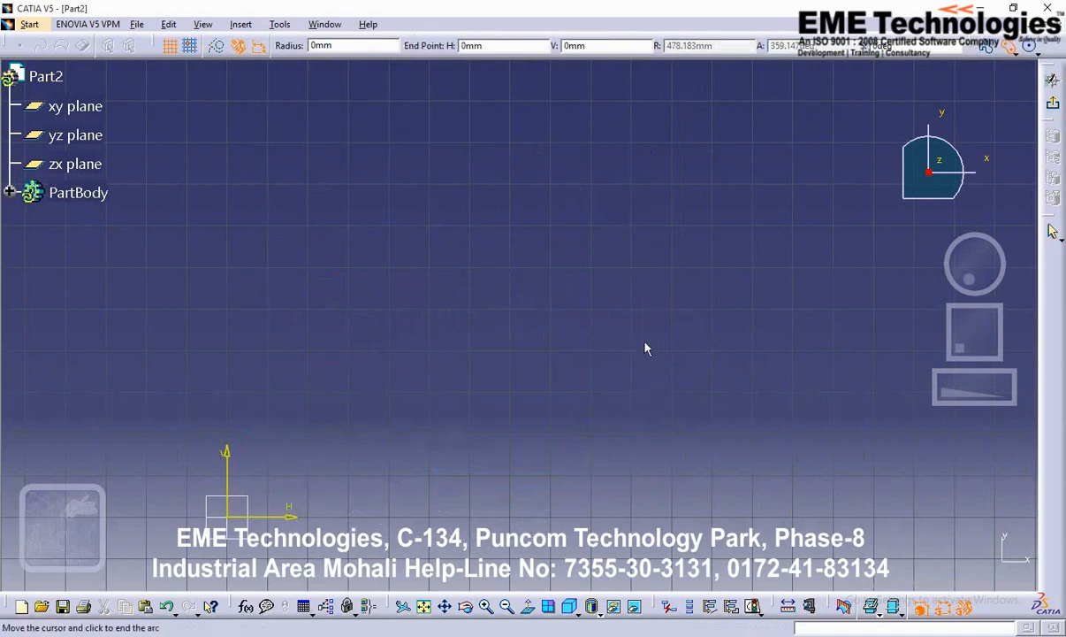
{"action": "left_click", "coordinate": [454, 169]}
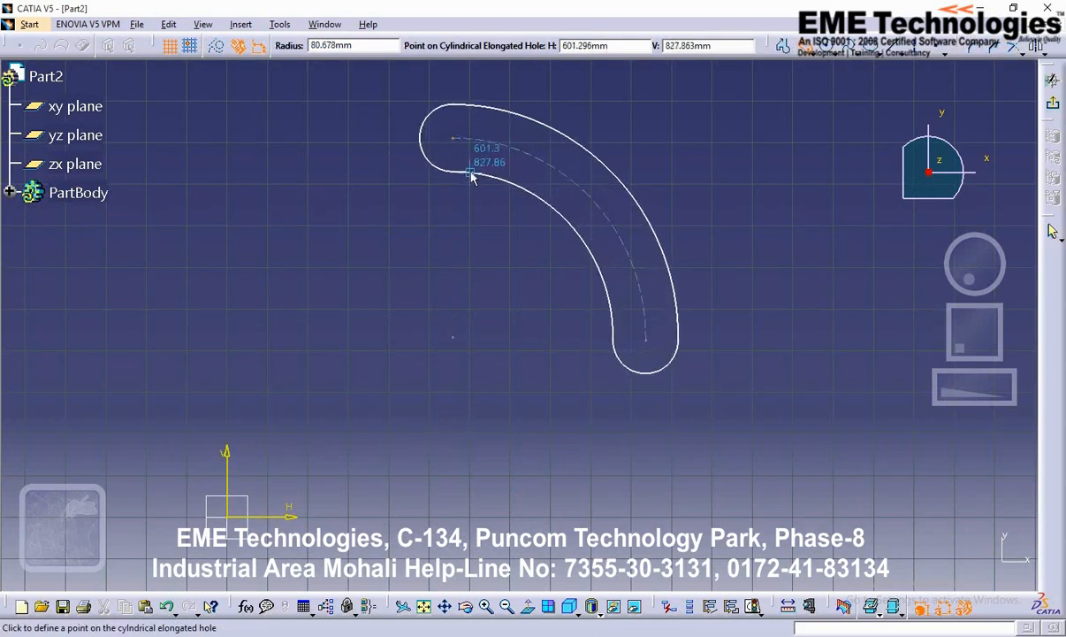
{"action": "left_click", "coordinate": [471, 174]}
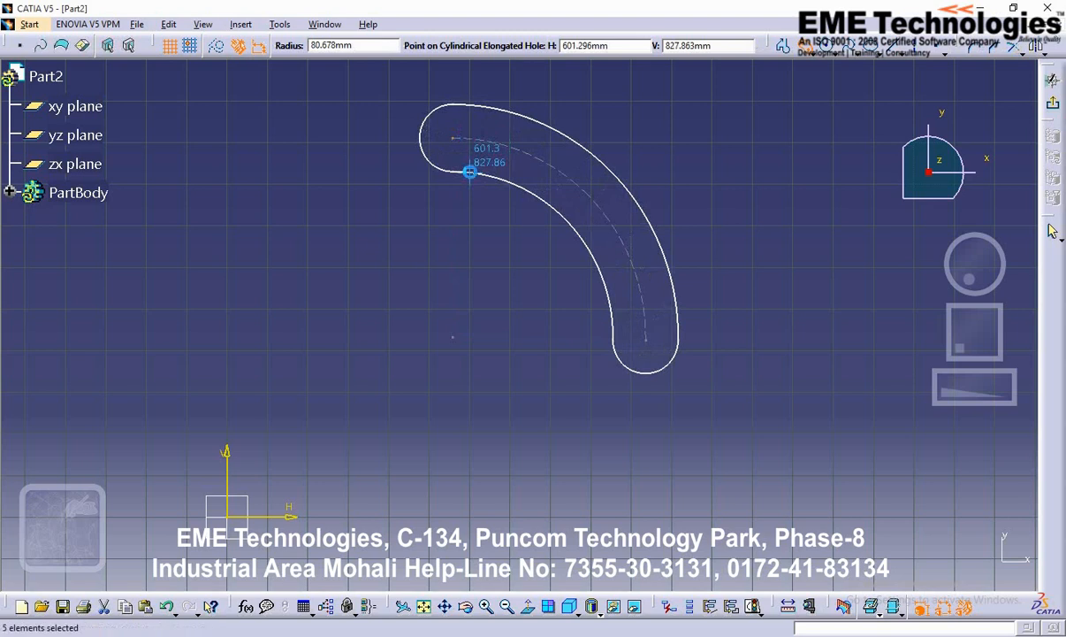
Select the cylindrical elongated hole with all its constraints and delete it from the sketch.
{"action": "left_click", "coordinate": [659, 157]}
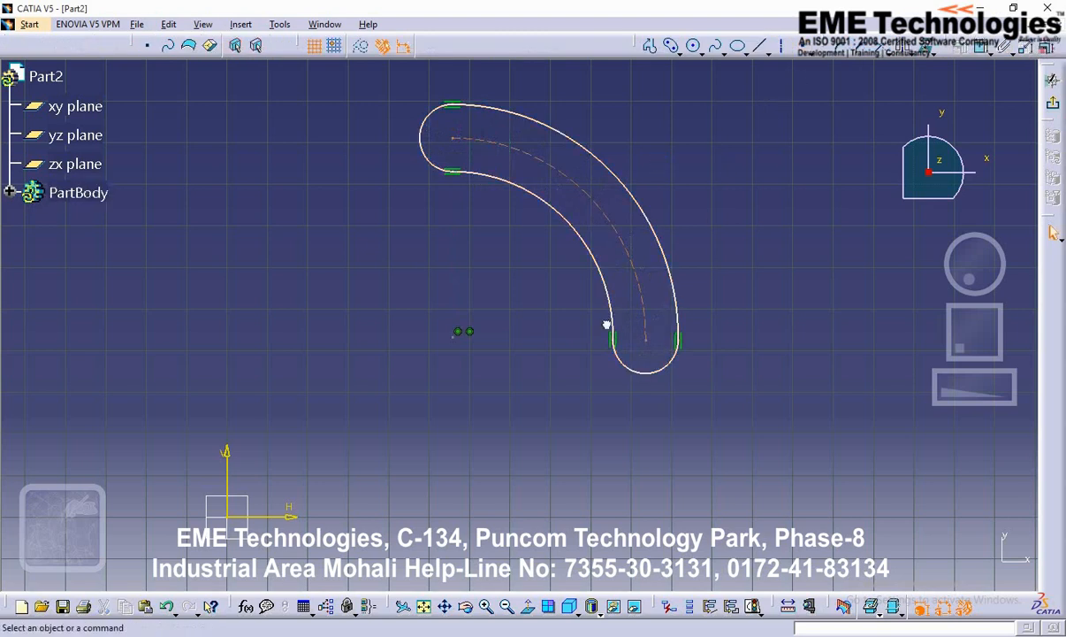
{"action": "left_click_drag", "start_coordinate": [782, 67], "coordinate": [367, 448]}
{"action": "right_click", "coordinate": [606, 166]}
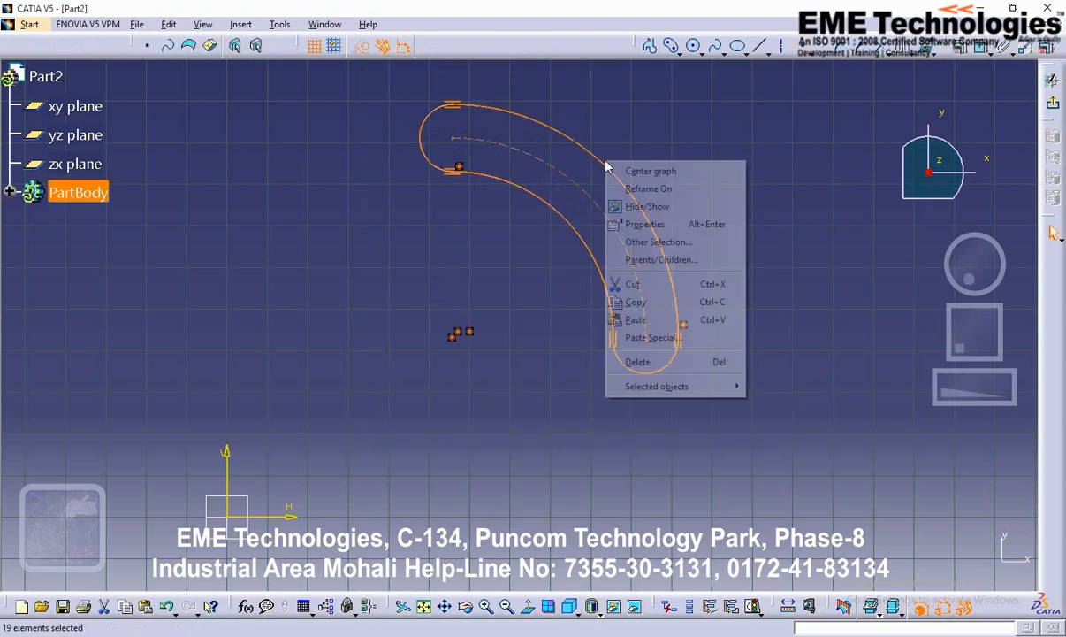
{"action": "left_click", "coordinate": [640, 362]}
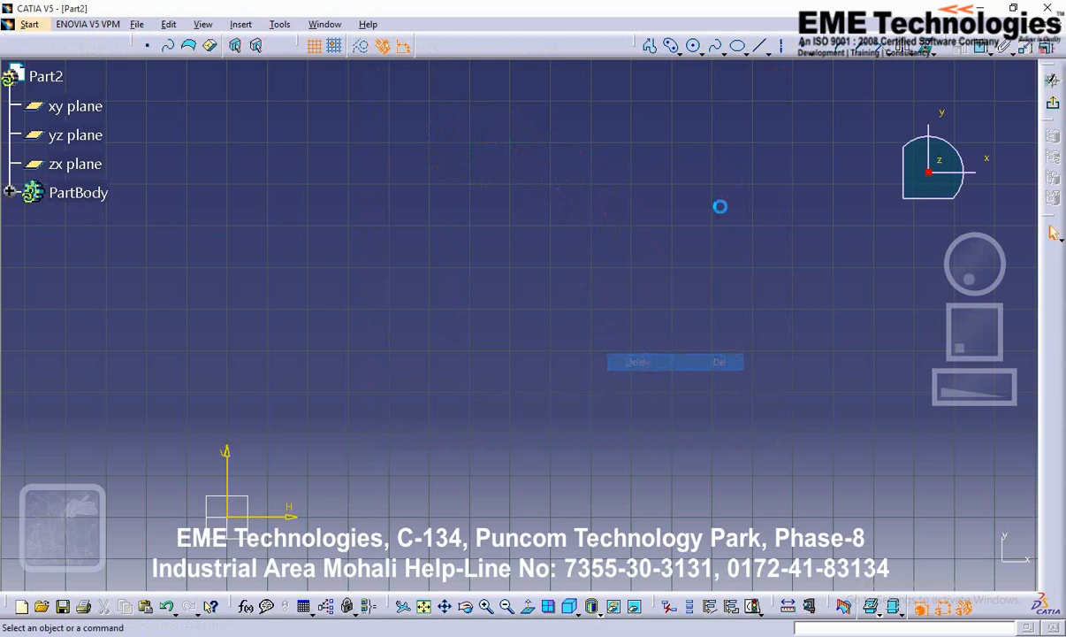
Draw a vertical keyhole profile with about 548 mm between its centers and a large radius of about 216 mm.
{"action": "left_click", "coordinate": [678, 52]}
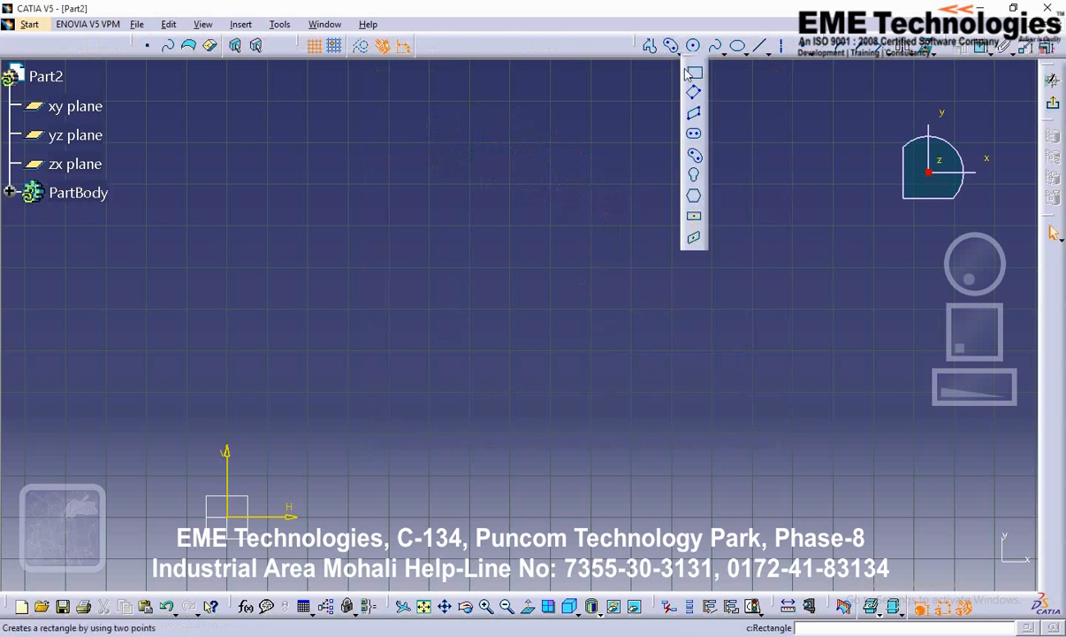
{"action": "left_click", "coordinate": [694, 176]}
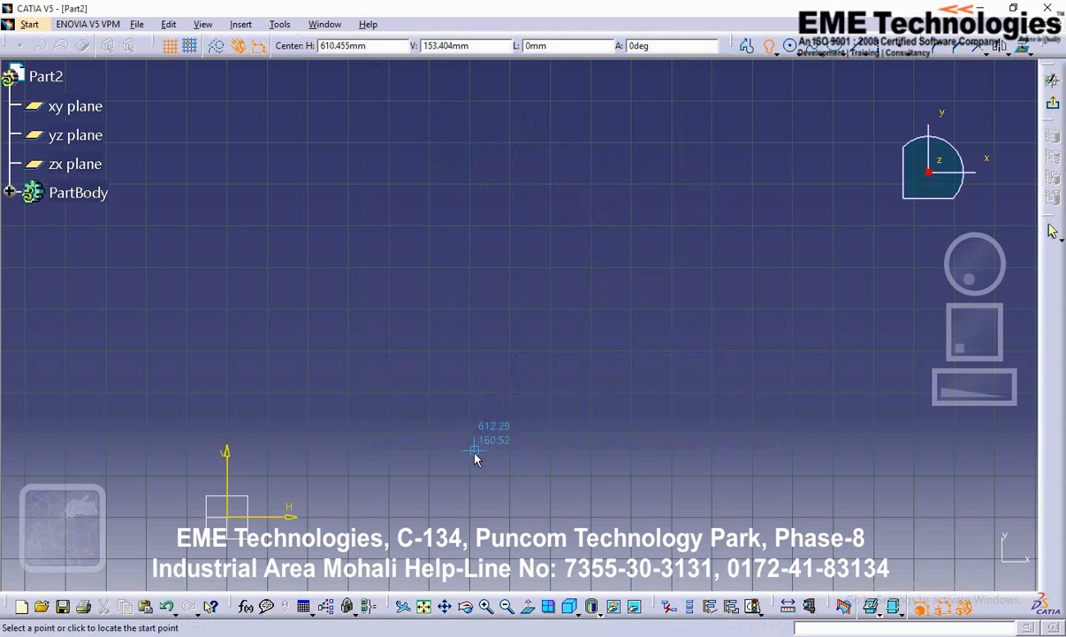
{"action": "left_click", "coordinate": [497, 228]}
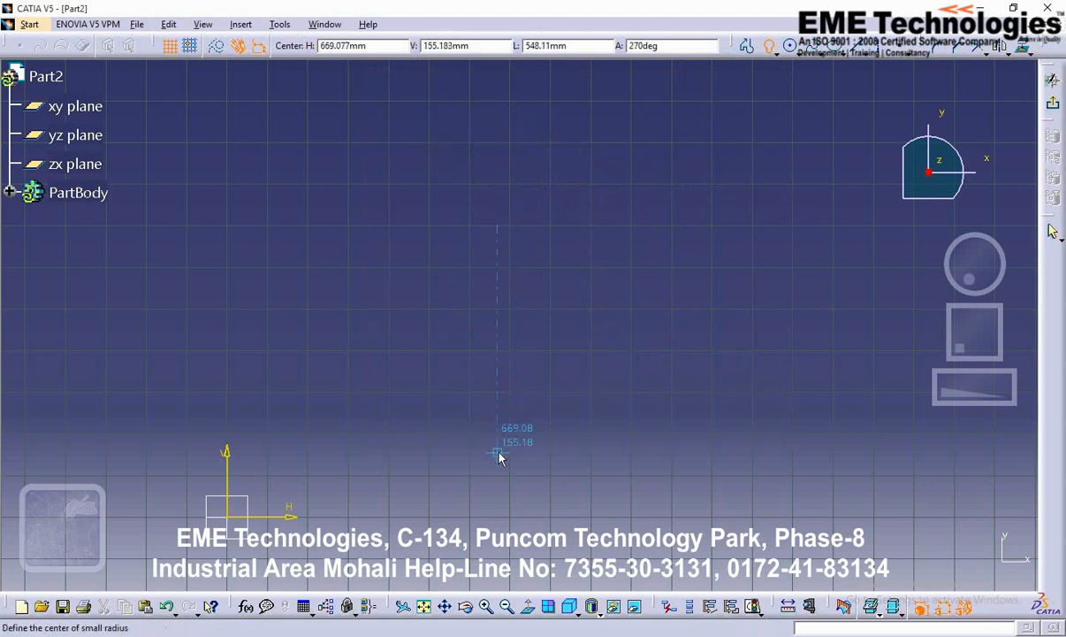
{"action": "left_click", "coordinate": [498, 454]}
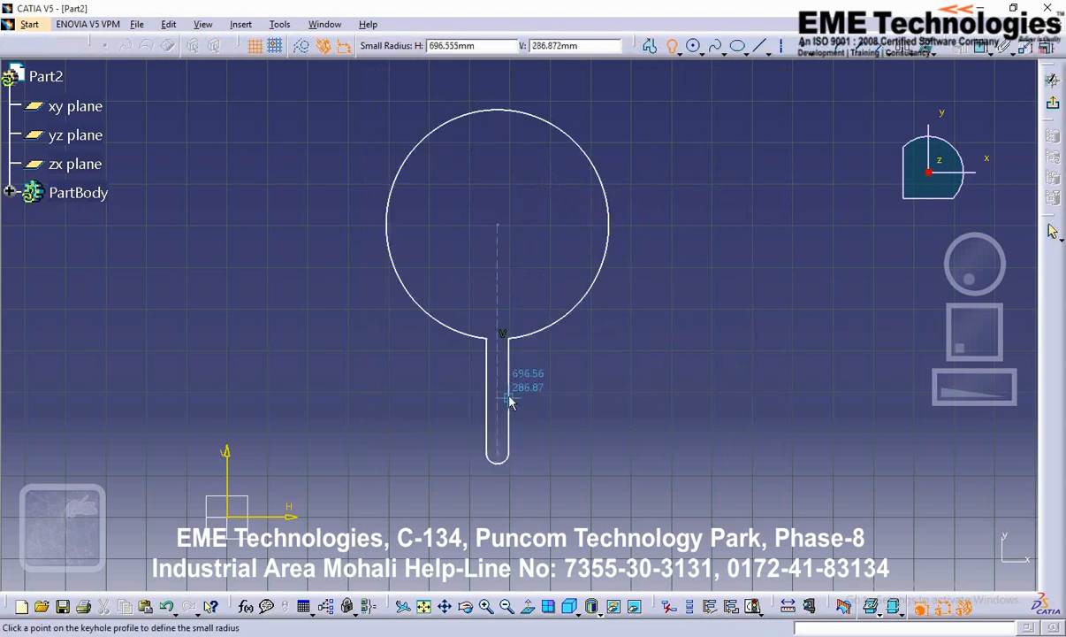
{"action": "left_click", "coordinate": [537, 378]}
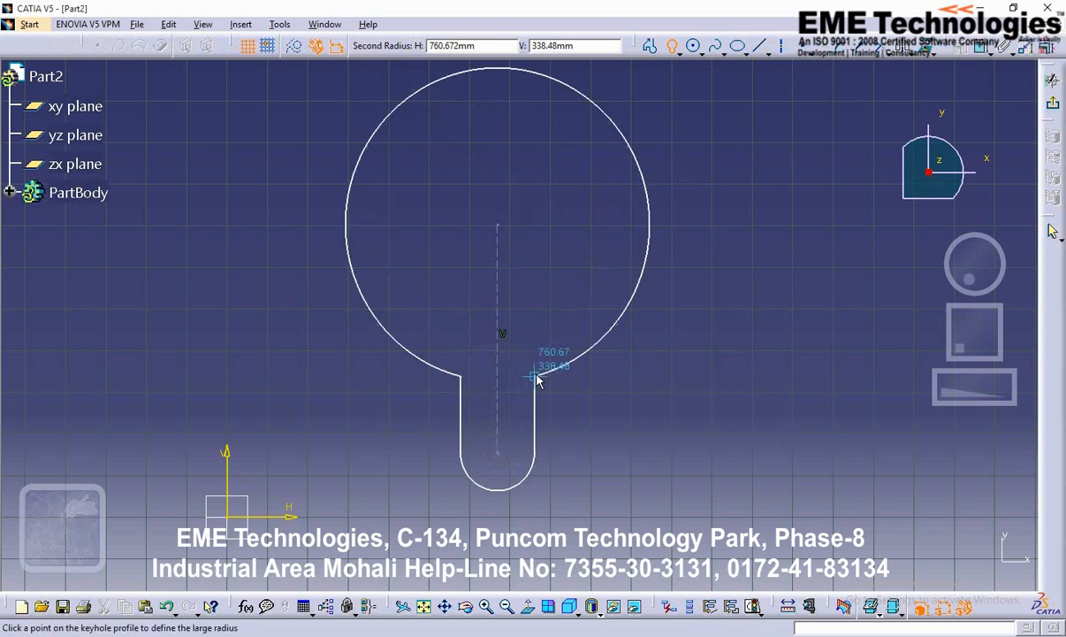
{"action": "left_click", "coordinate": [573, 269]}
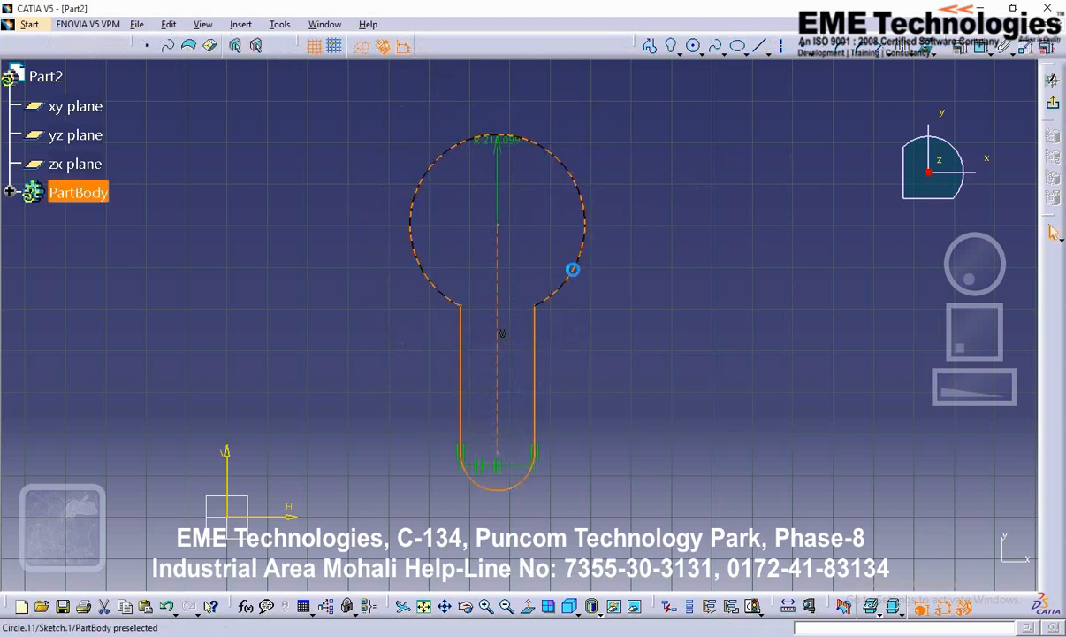
{"action": "left_click", "coordinate": [650, 224]}
Select the keyhole profile together with its constraints and delete it.
{"action": "left_click_drag", "start_coordinate": [688, 85], "coordinate": [385, 538]}
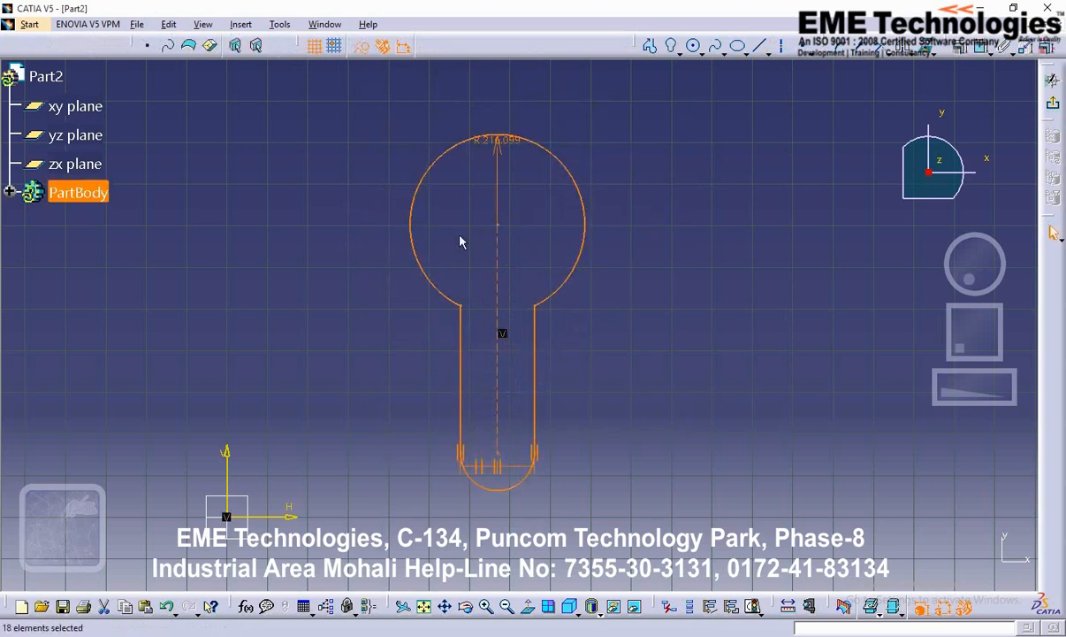
{"action": "right_click", "coordinate": [451, 149]}
{"action": "left_click", "coordinate": [484, 348]}
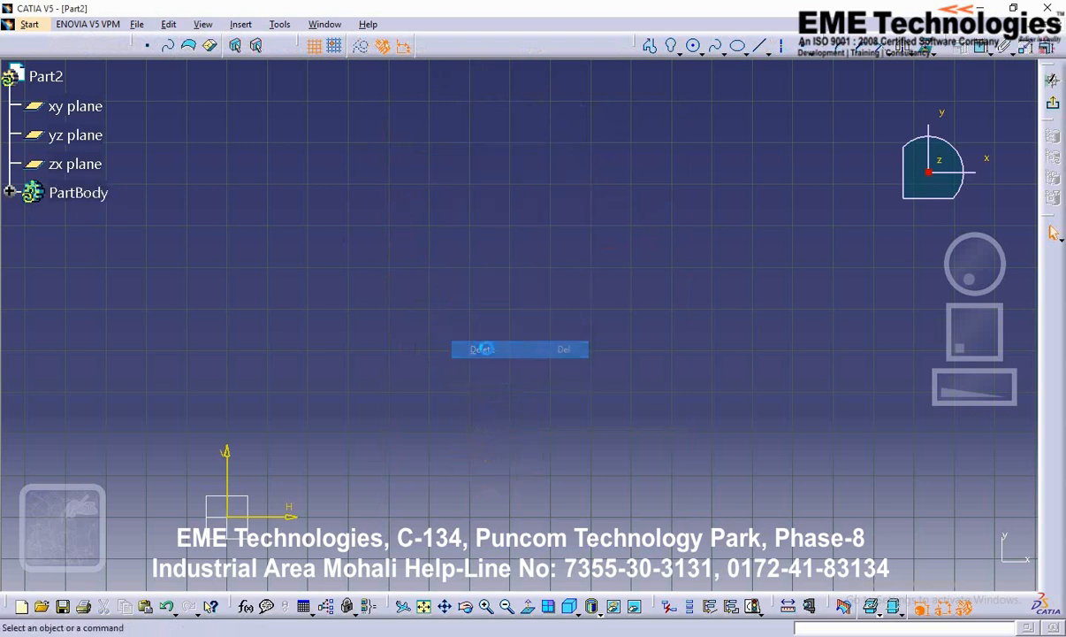
Draw a hexagon above the H axis with a dimension of 500 mm and an angle of 0 degrees.
{"action": "left_click", "coordinate": [679, 53]}
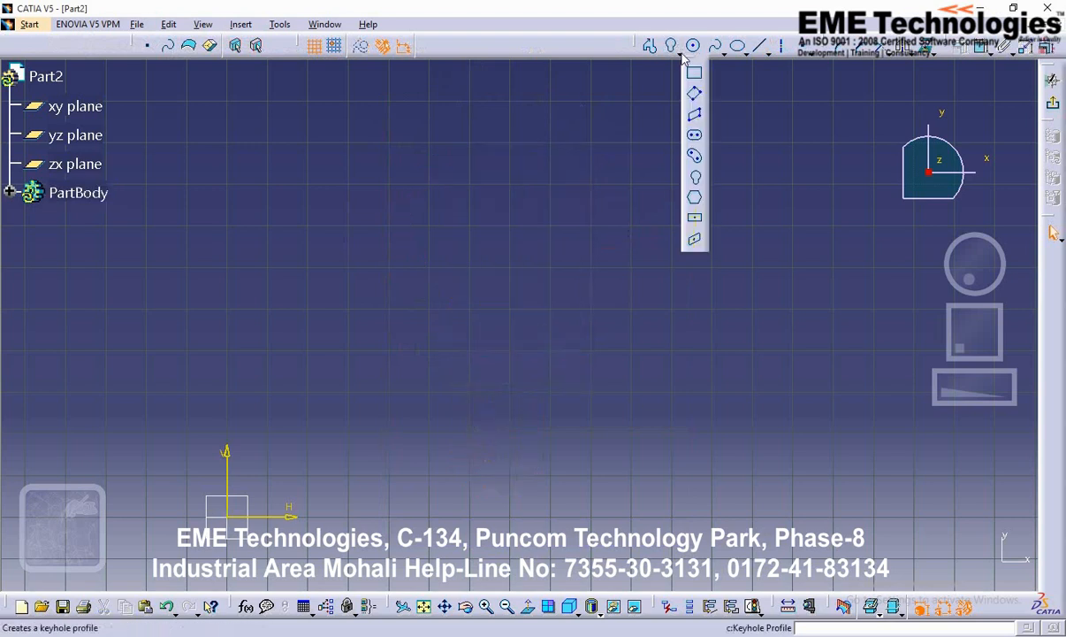
{"action": "left_click", "coordinate": [697, 200]}
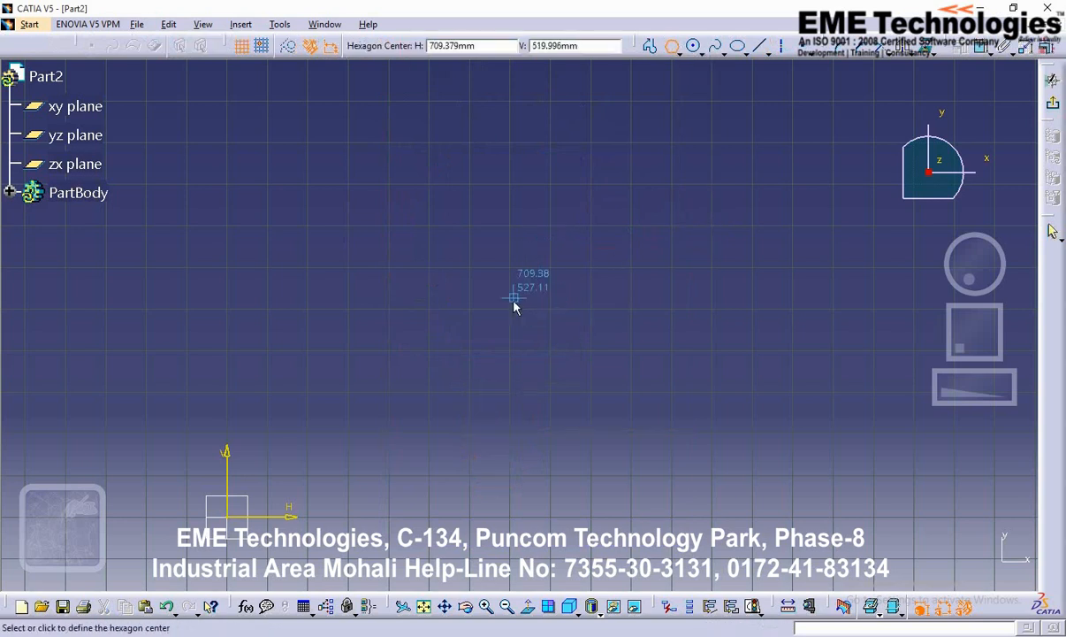
{"action": "left_click", "coordinate": [492, 339]}
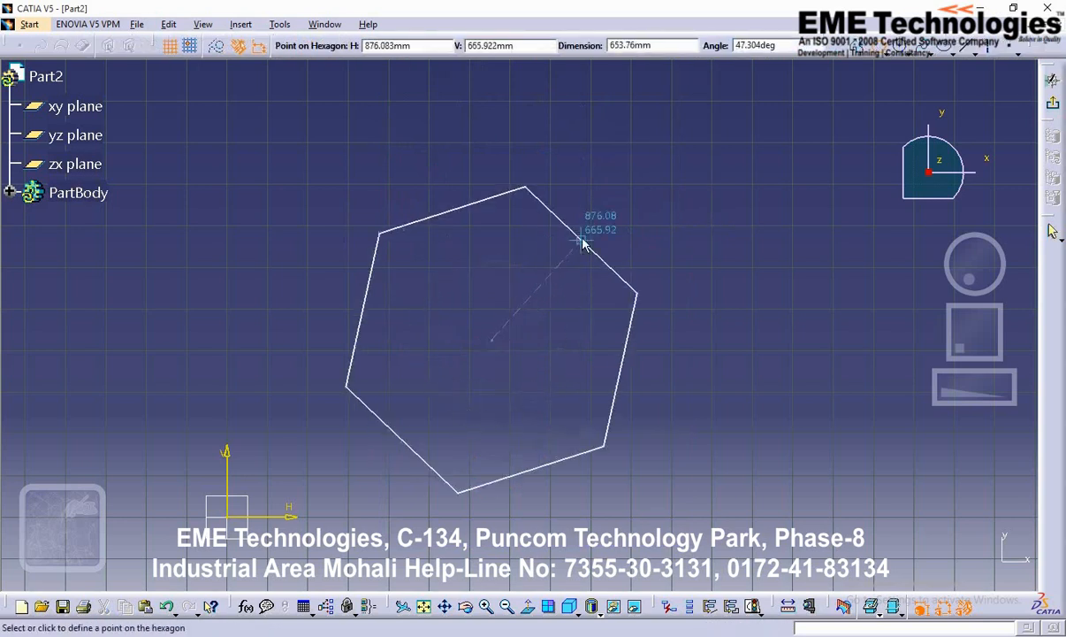
{"action": "left_click", "coordinate": [629, 45]}
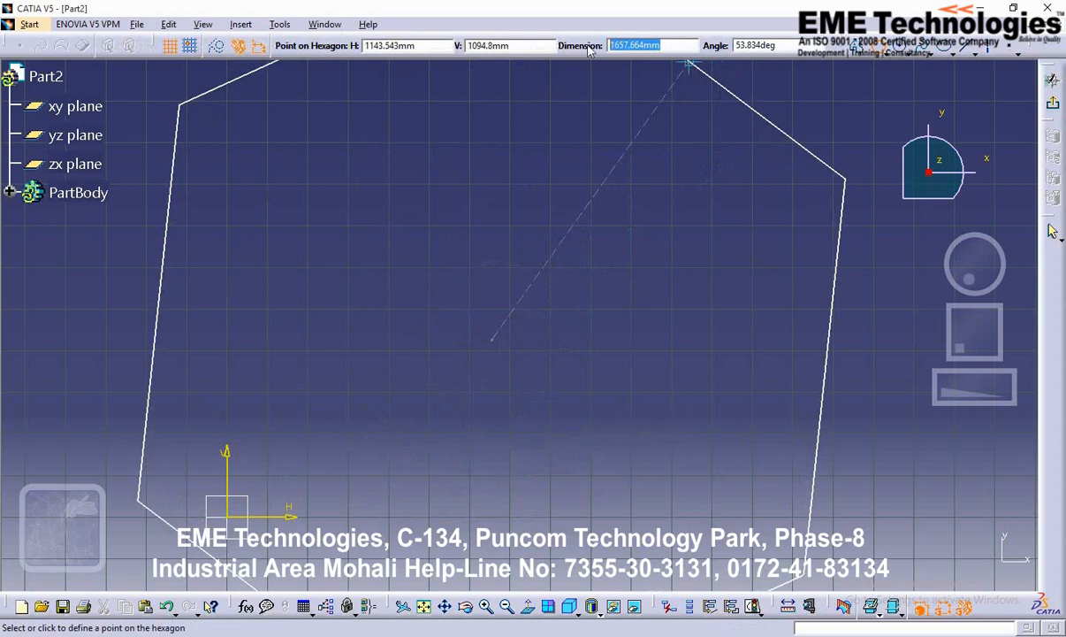
{"action": "type", "text": "5"}
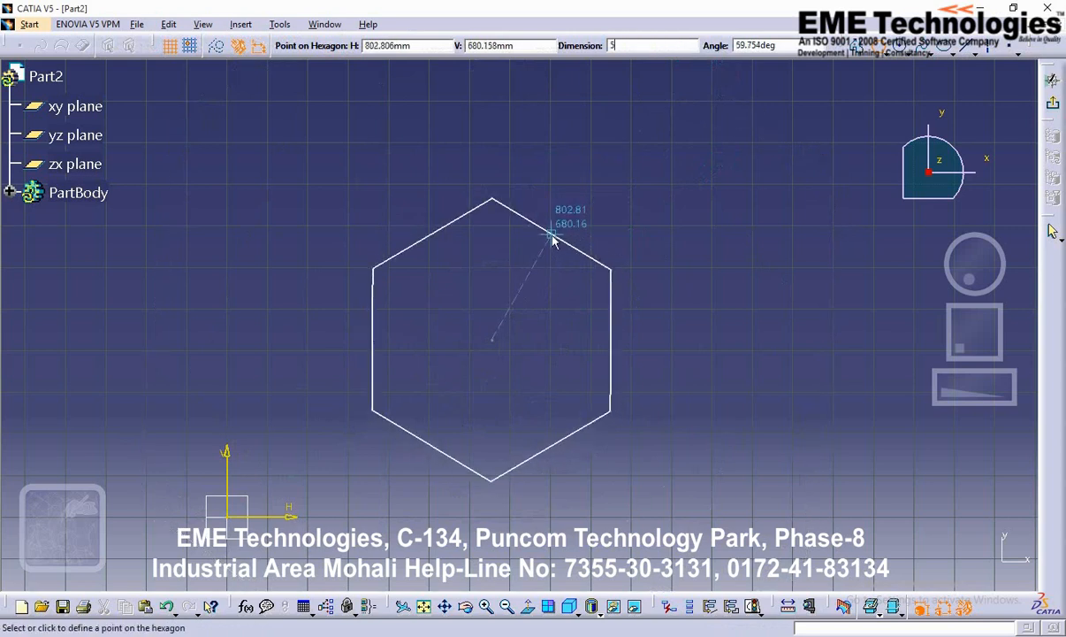
{"action": "type", "text": "00"}
{"action": "key", "text": "Tab"}
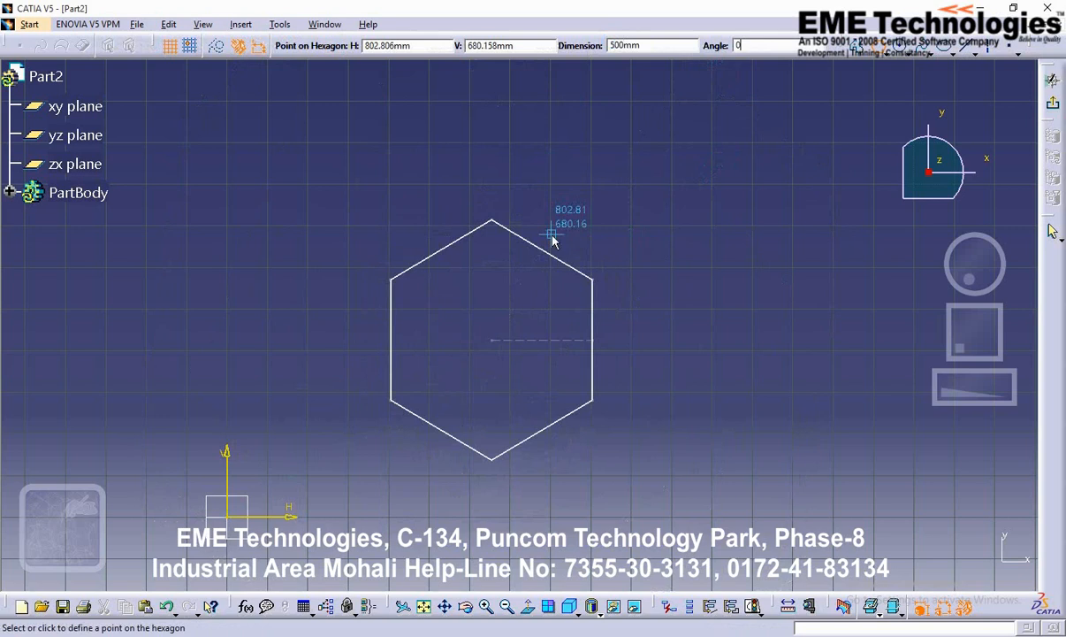
{"action": "type", "text": "0"}
{"action": "key", "text": "Return"}
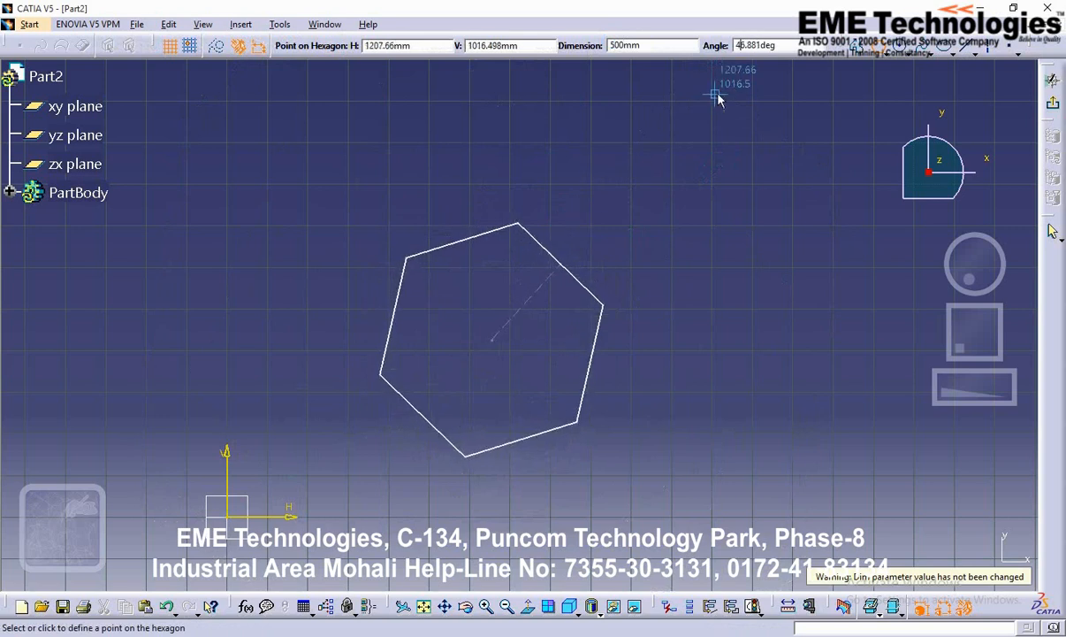
{"action": "left_click", "coordinate": [616, 341]}
Select the hexagon's width dimension, and shift the hexagon slightly upward by its construction circle.
{"action": "left_click", "coordinate": [695, 316]}
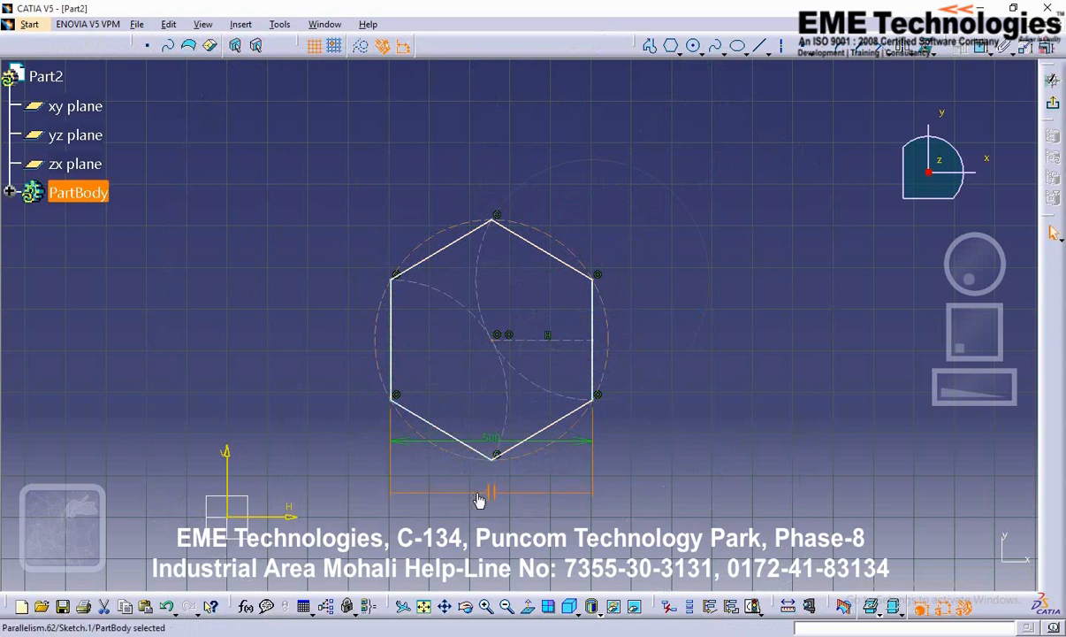
{"action": "left_click", "coordinate": [501, 445]}
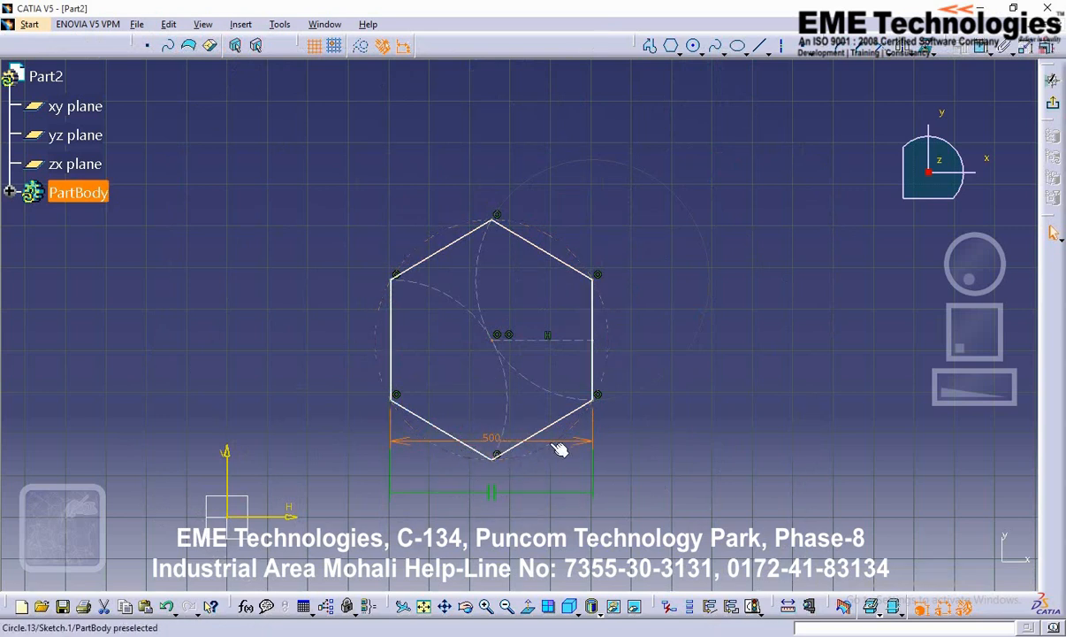
{"action": "mouse_move", "coordinate": [562, 447]}
{"action": "left_mouse_down"}
{"action": "mouse_move", "coordinate": [550, 472]}
{"action": "mouse_move", "coordinate": [551, 429]}
{"action": "left_mouse_up"}
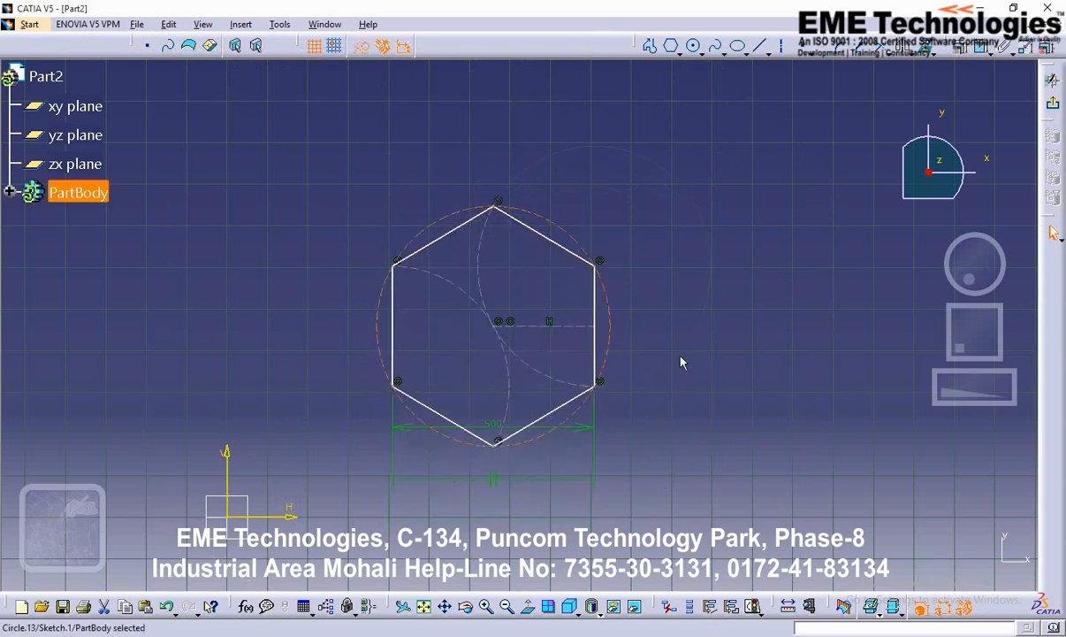
Select the hexagon with all its construction geometry and constraints and delete it.
{"action": "key", "text": "ctrl+a"}
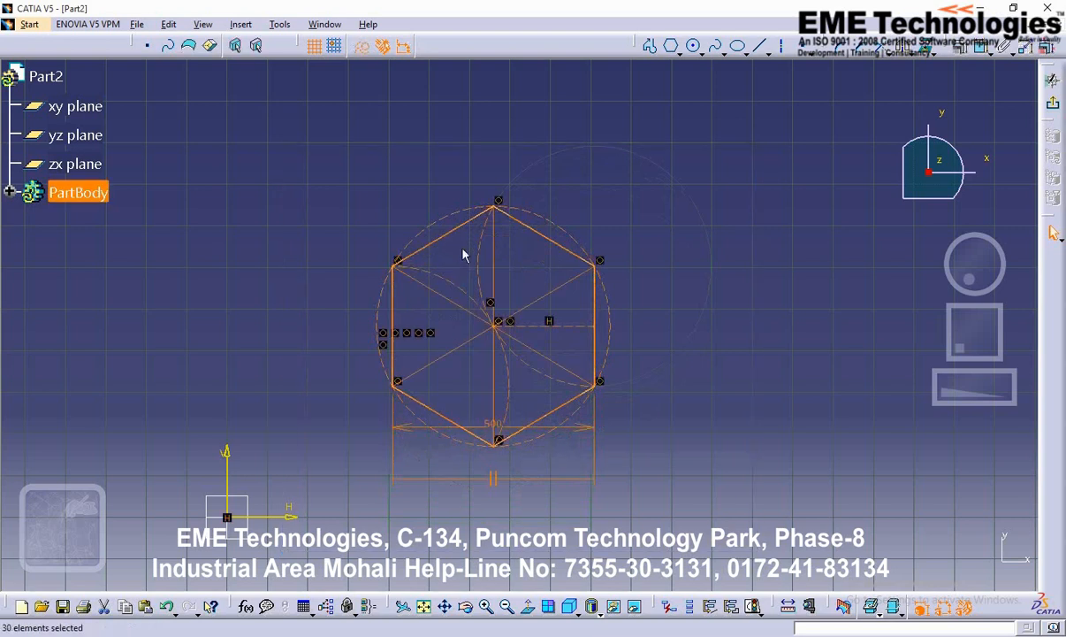
{"action": "right_click", "coordinate": [463, 232]}
{"action": "left_click", "coordinate": [495, 427]}
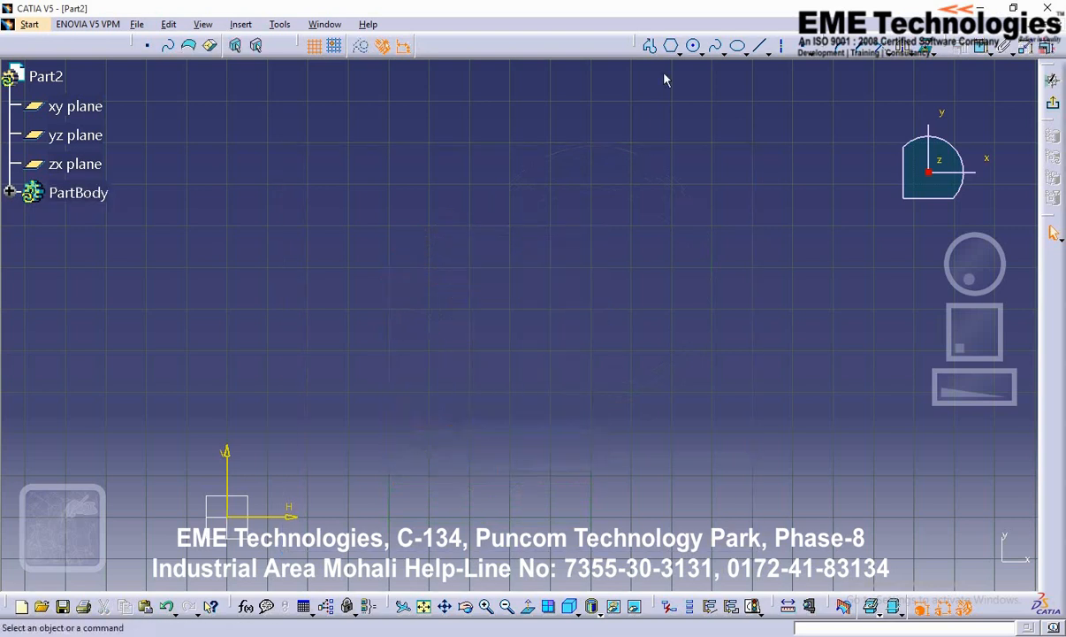
Draw a centered rectangle with a height of 1000 mm and a width of 800 mm.
{"action": "left_click", "coordinate": [680, 54]}
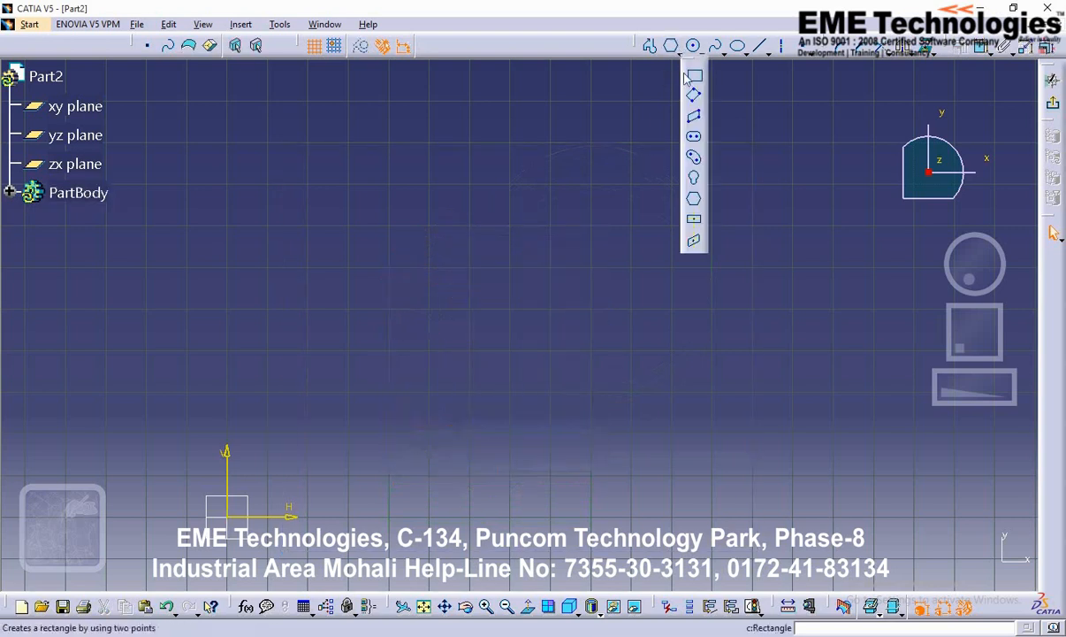
{"action": "left_click", "coordinate": [702, 222]}
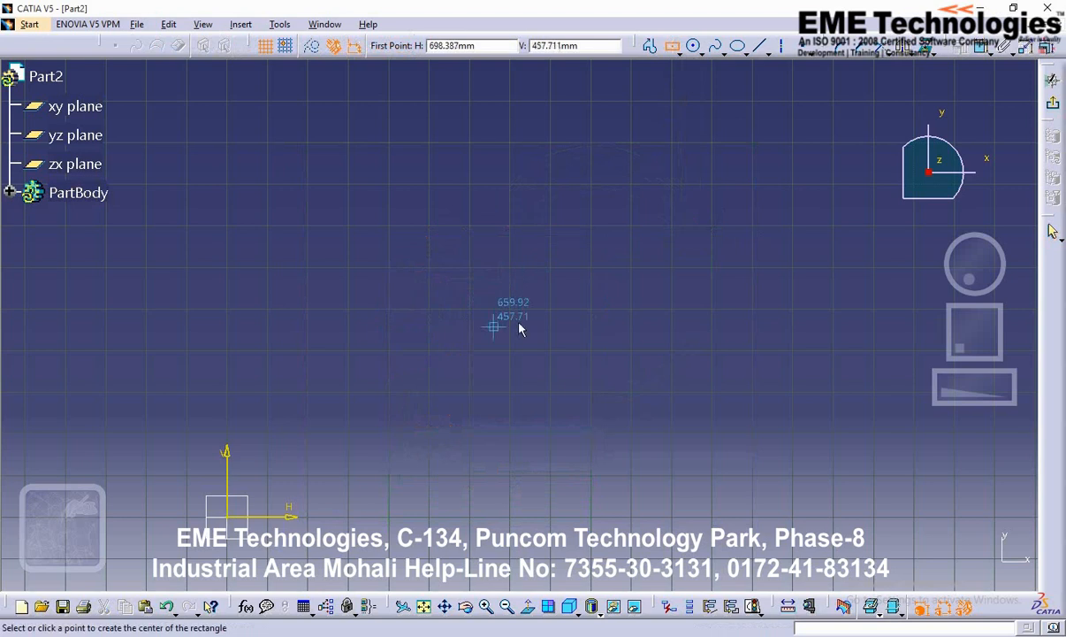
{"action": "left_click", "coordinate": [486, 334]}
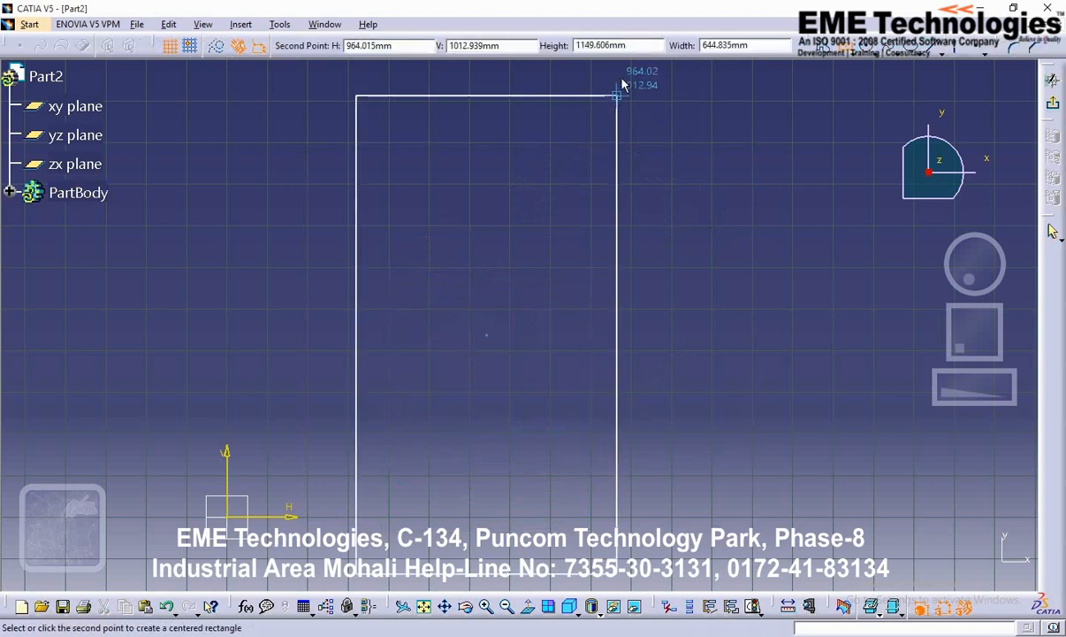
{"action": "left_click_drag", "start_coordinate": [645, 46], "coordinate": [558, 48]}
{"action": "type", "text": "1"}
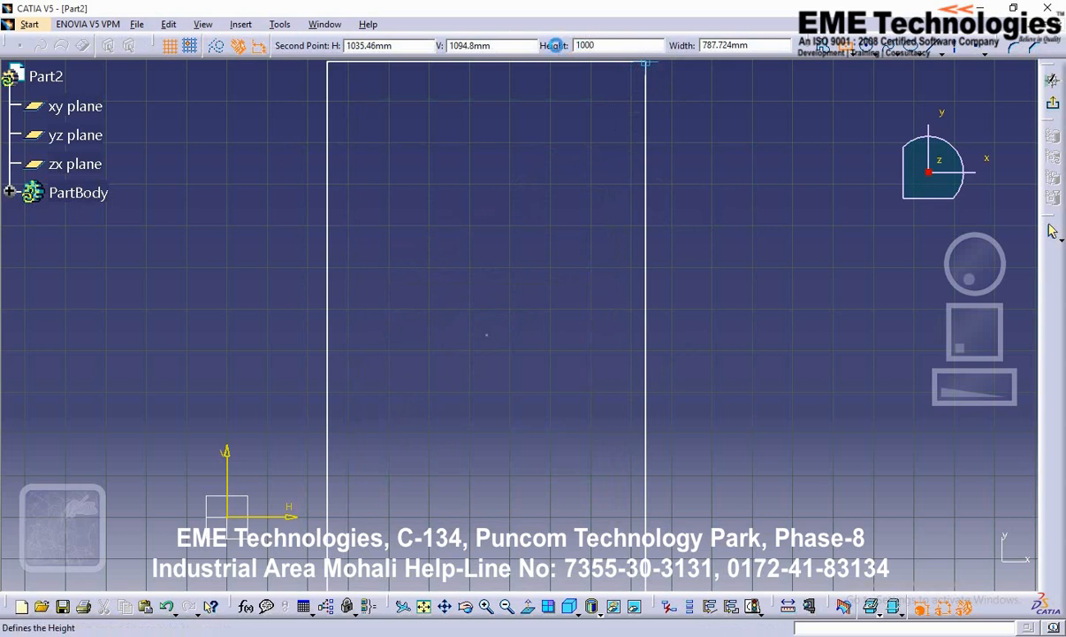
{"action": "type", "text": "000"}
{"action": "key", "text": "Tab"}
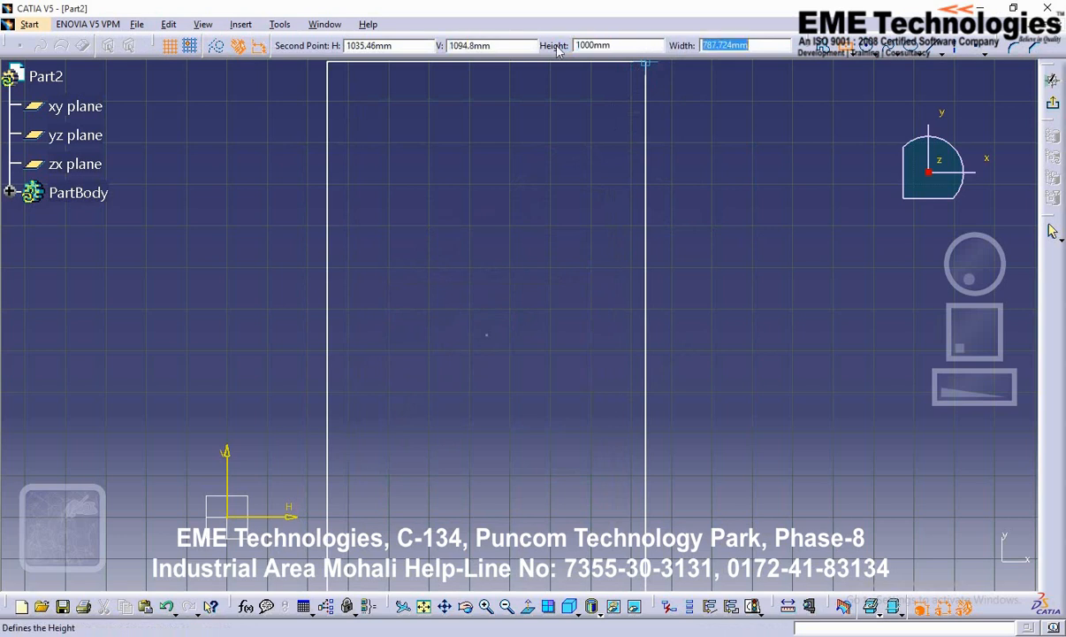
{"action": "type", "text": "800"}
{"action": "key", "text": "Return"}
{"action": "left_click", "coordinate": [798, 165]}
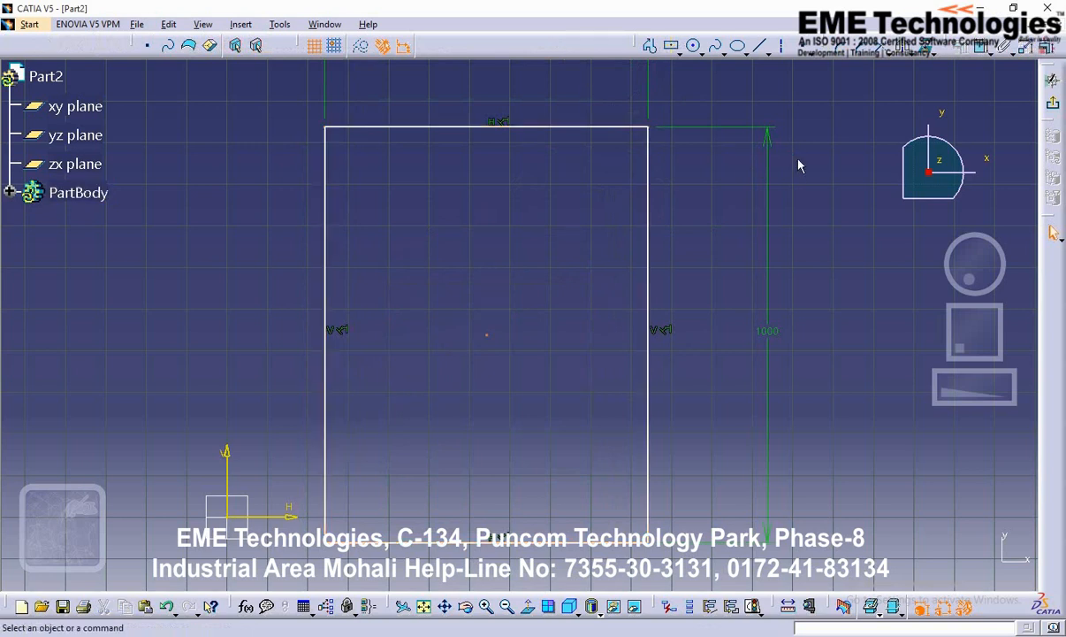
Select the centered rectangle together with its dimensions and constraints and delete it.
{"action": "middle_click_drag", "start_coordinate": [800, 113], "coordinate": [789, 192]}
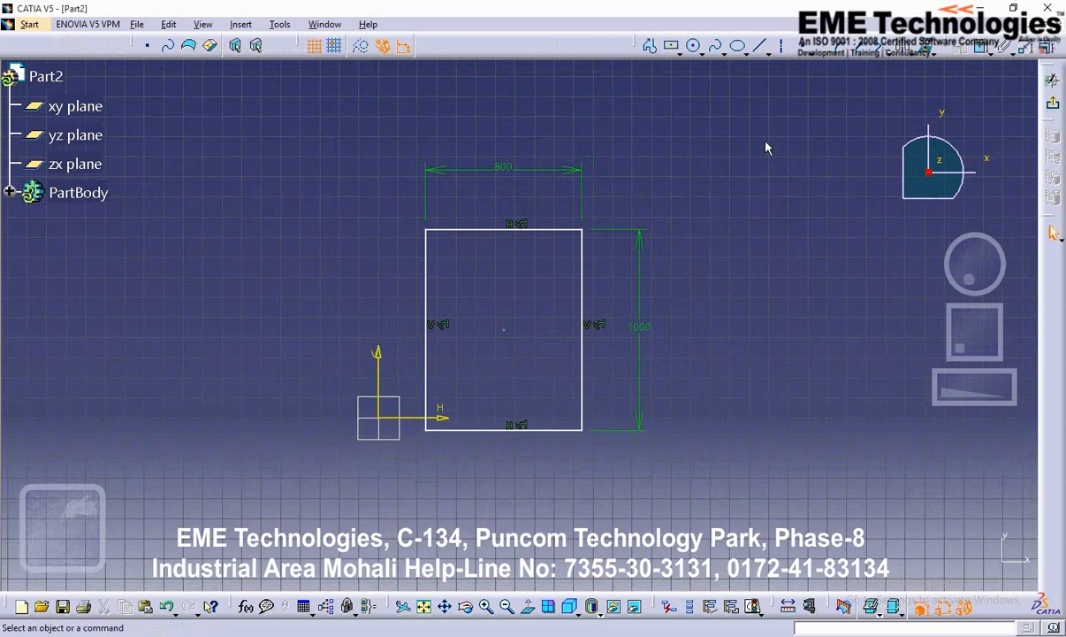
{"action": "mouse_move", "coordinate": [761, 111]}
{"action": "left_mouse_down"}
{"action": "mouse_move", "coordinate": [479, 395]}
{"action": "mouse_move", "coordinate": [373, 472]}
{"action": "left_mouse_up"}
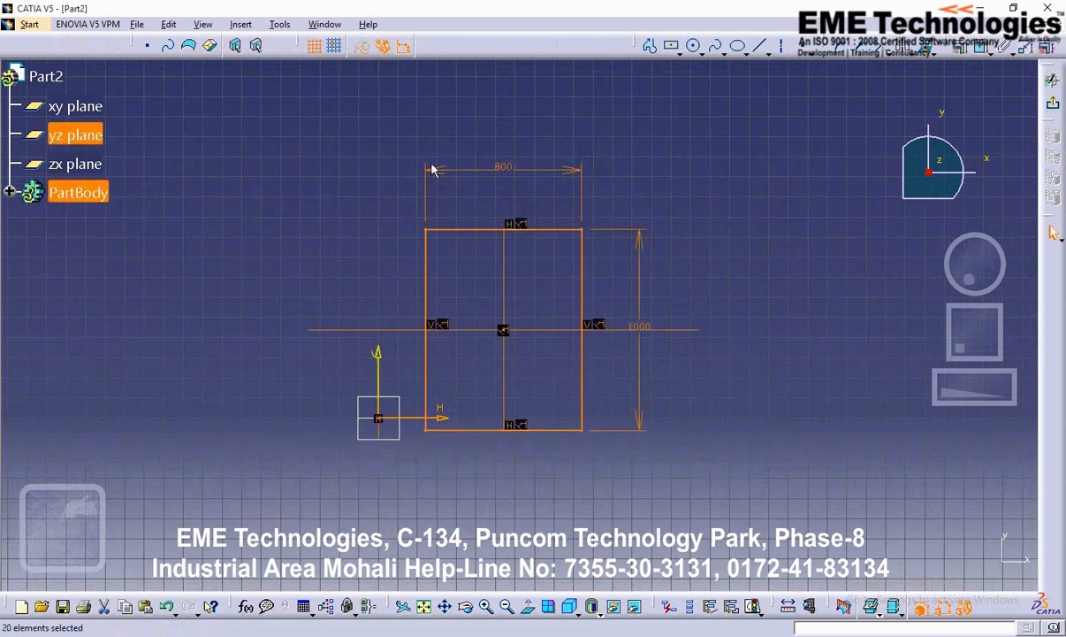
{"action": "right_click", "coordinate": [452, 231]}
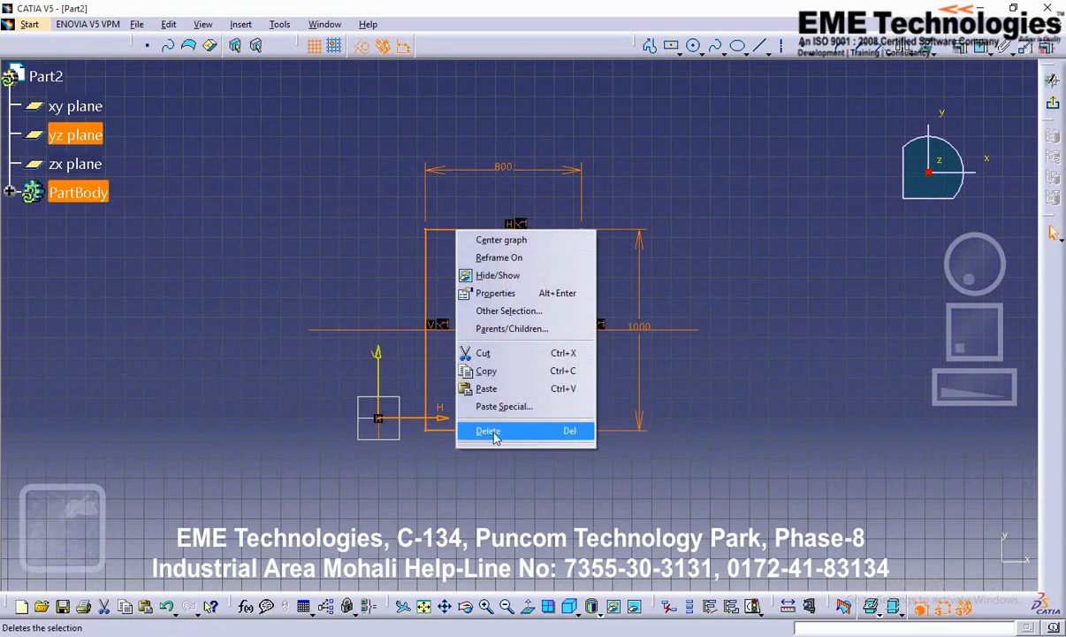
{"action": "left_click", "coordinate": [466, 426]}
Draw a profile of two perpendicular lines, the second about 239 mm long, and convert both lines to construction elements.
{"action": "left_click", "coordinate": [677, 52]}
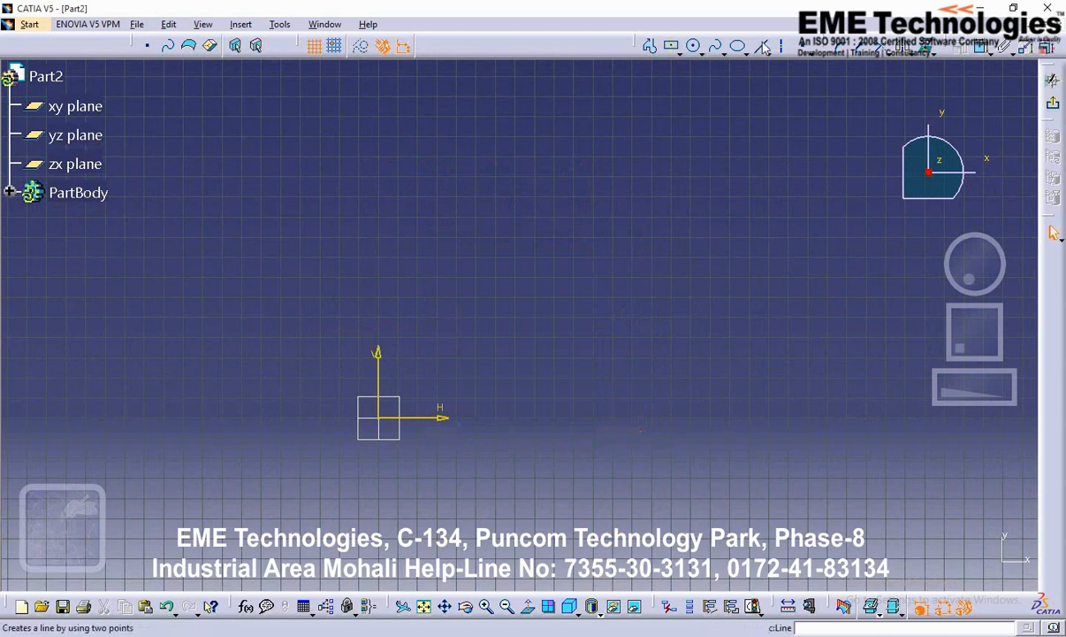
{"action": "left_click", "coordinate": [651, 49]}
{"action": "left_click", "coordinate": [633, 220]}
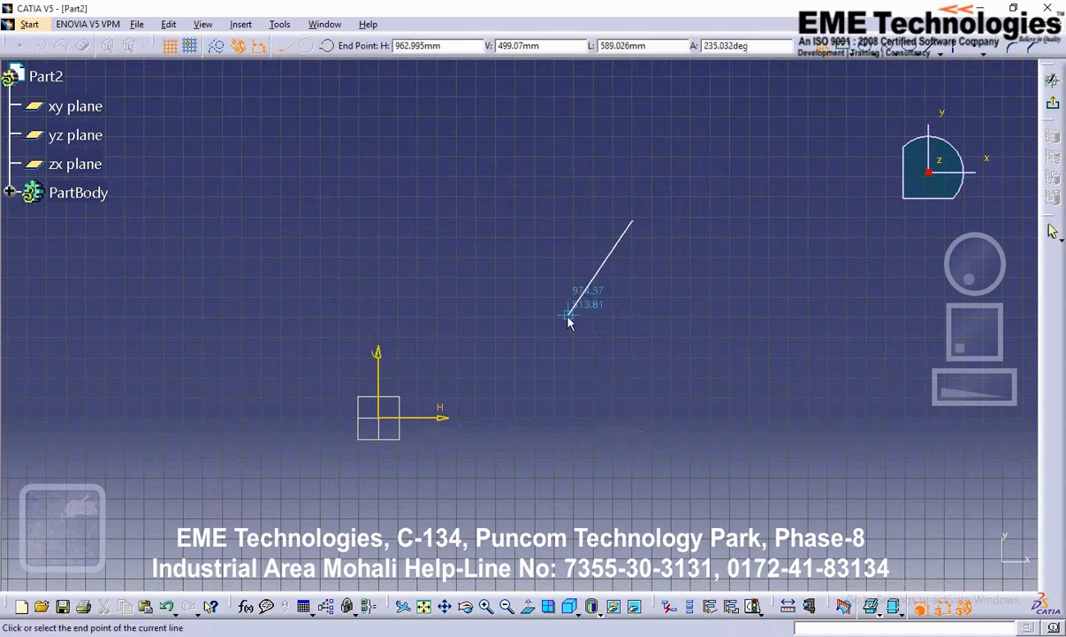
{"action": "left_click", "coordinate": [522, 351]}
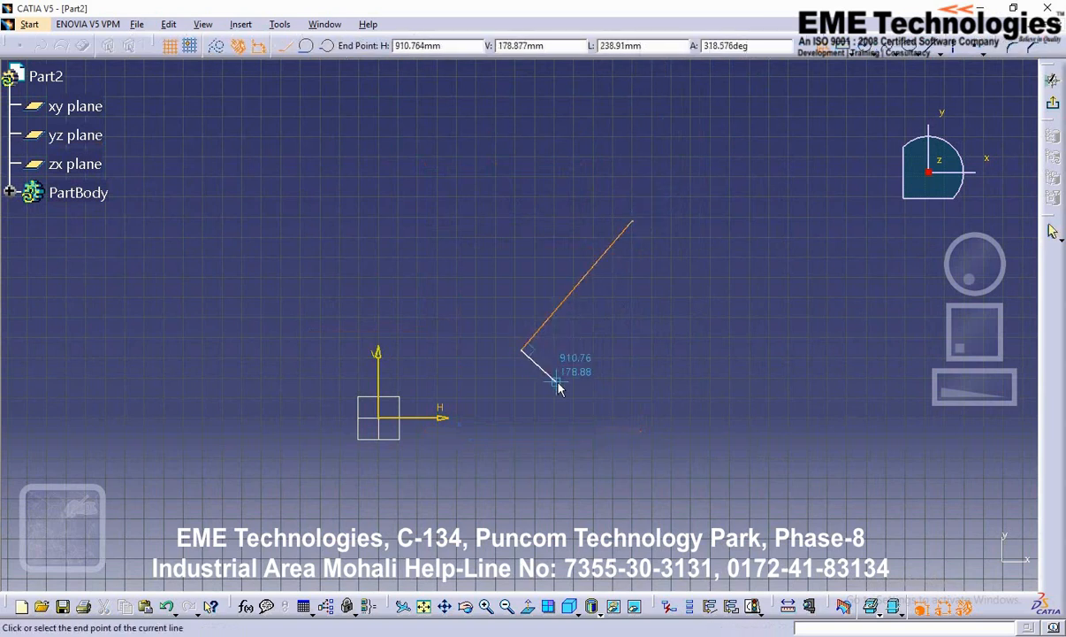
{"action": "left_click", "coordinate": [556, 383]}
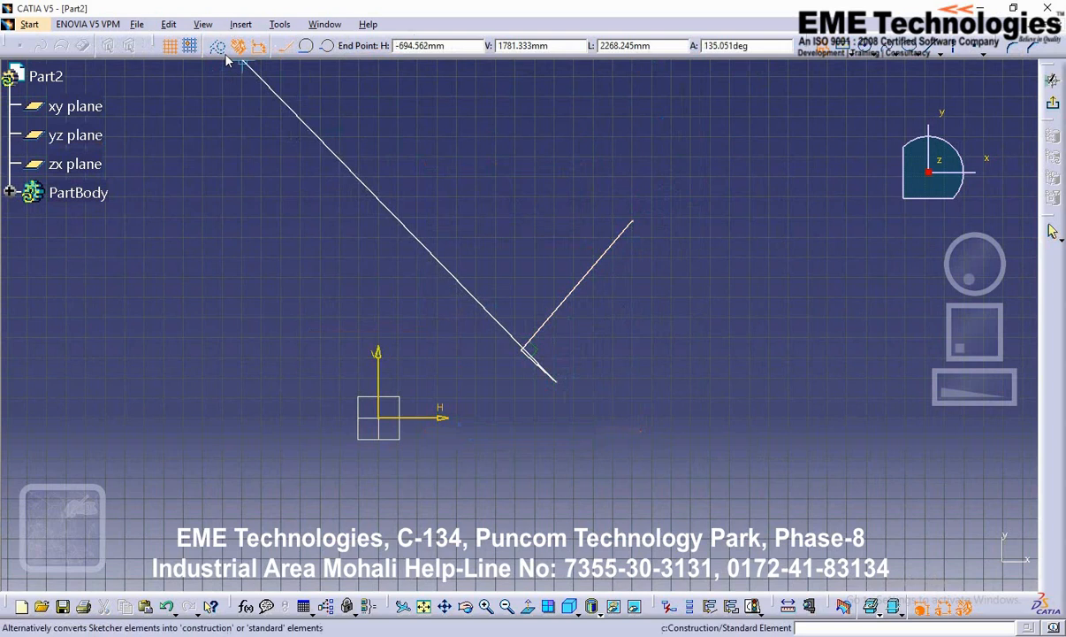
{"action": "key", "text": "Escape"}
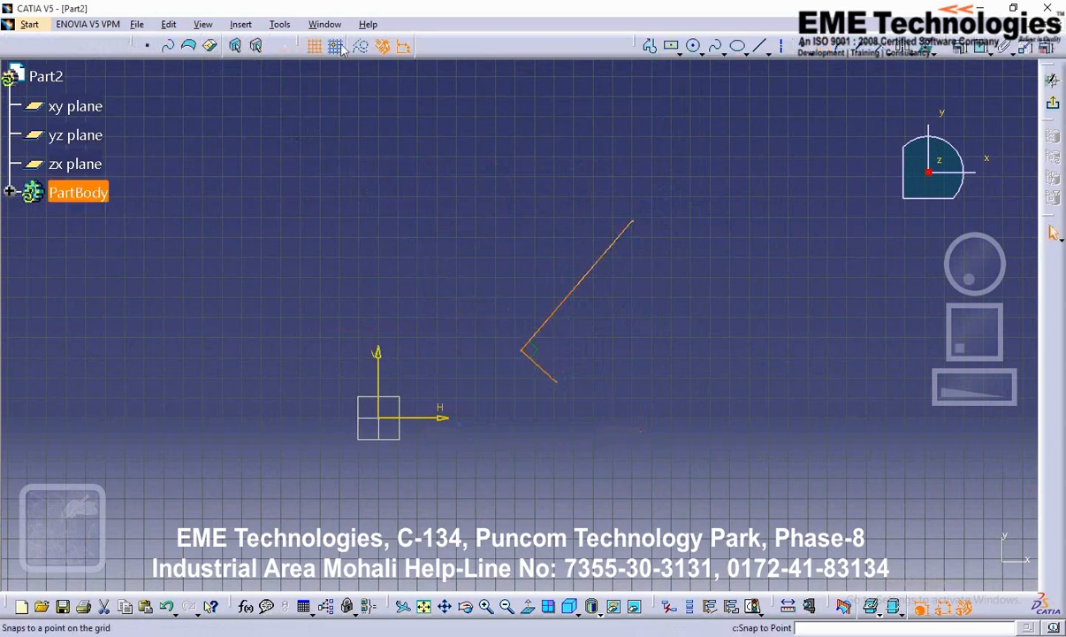
{"action": "left_click", "coordinate": [382, 46]}
{"action": "left_click", "coordinate": [572, 173]}
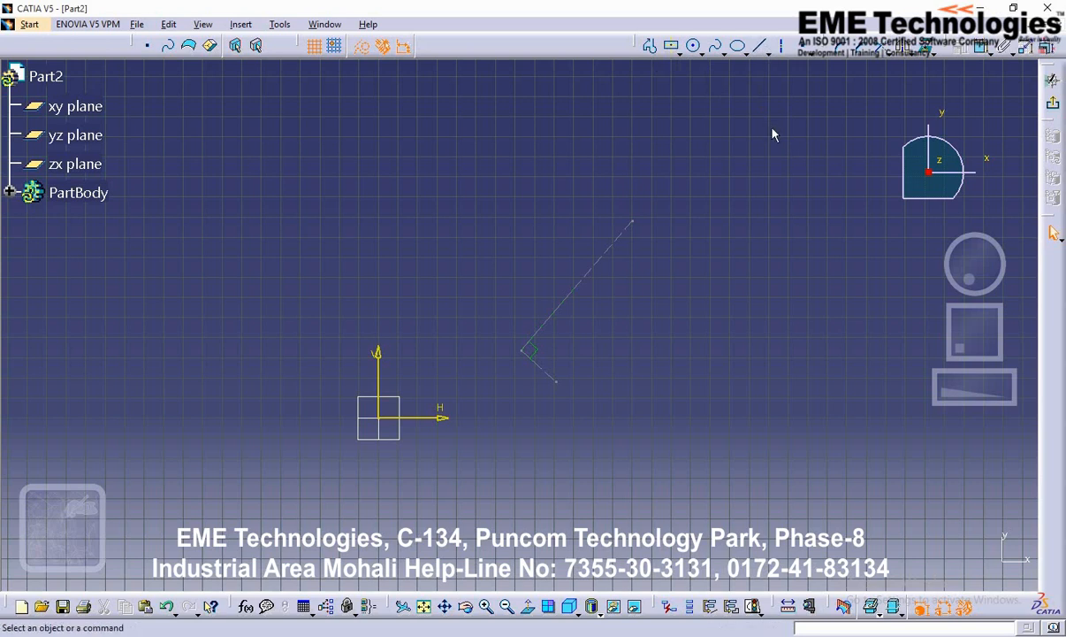
Draw a centered parallelogram using the long and the short construction line as its two reference lines.
{"action": "left_click", "coordinate": [679, 51]}
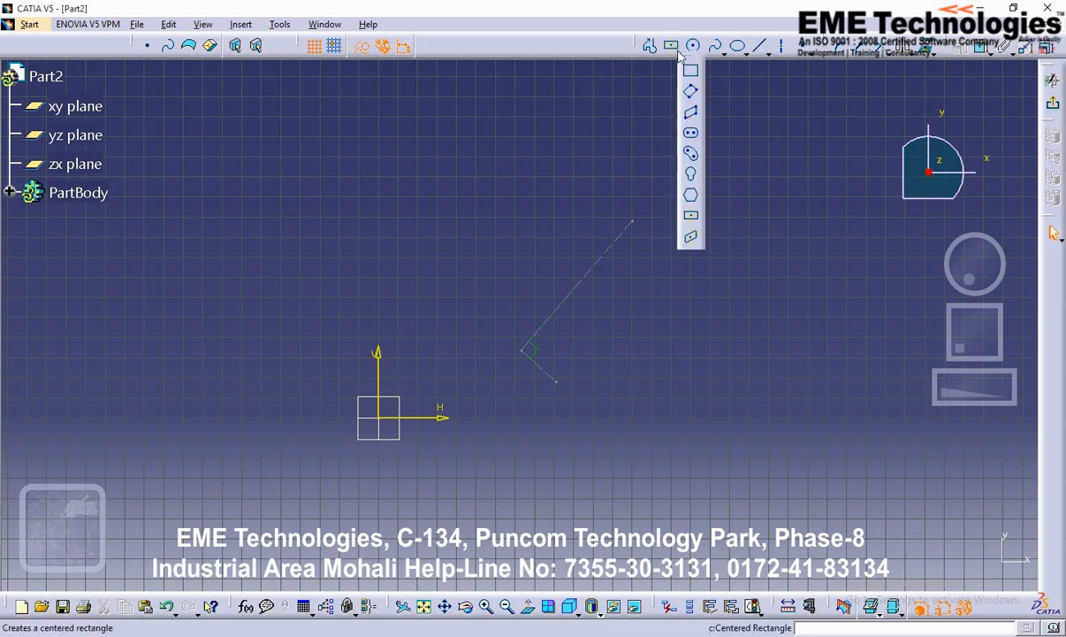
{"action": "left_click", "coordinate": [694, 241]}
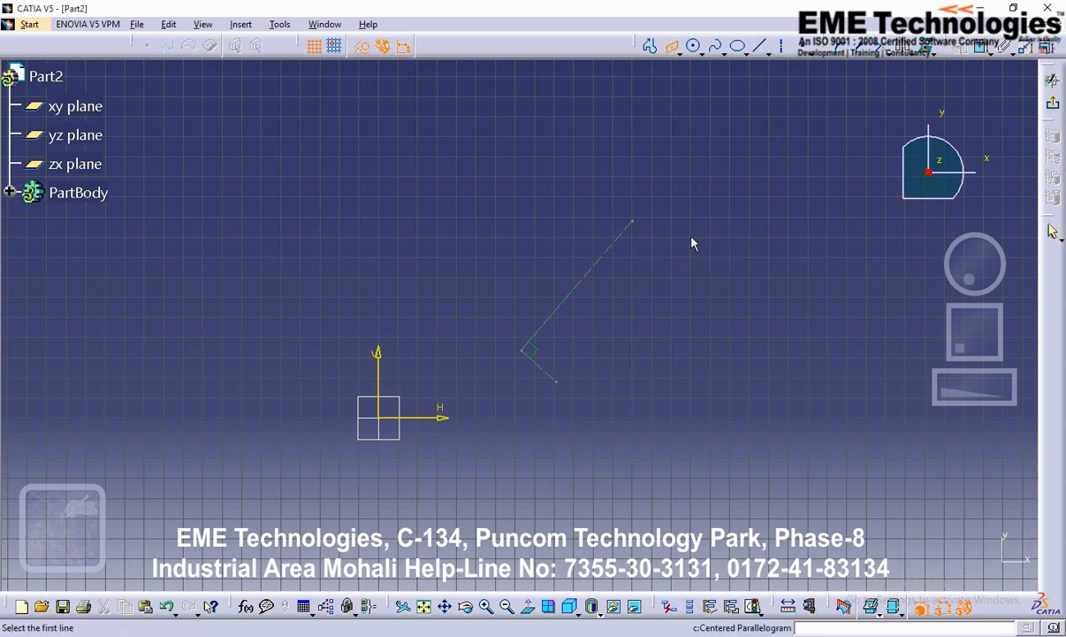
{"action": "left_click", "coordinate": [573, 304]}
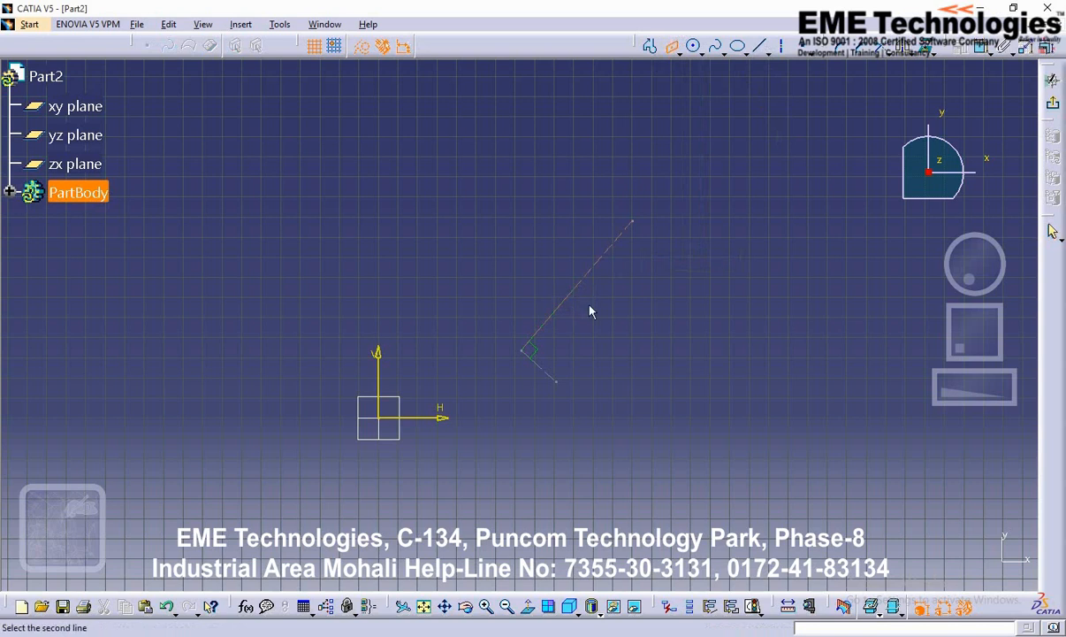
{"action": "left_click", "coordinate": [544, 372]}
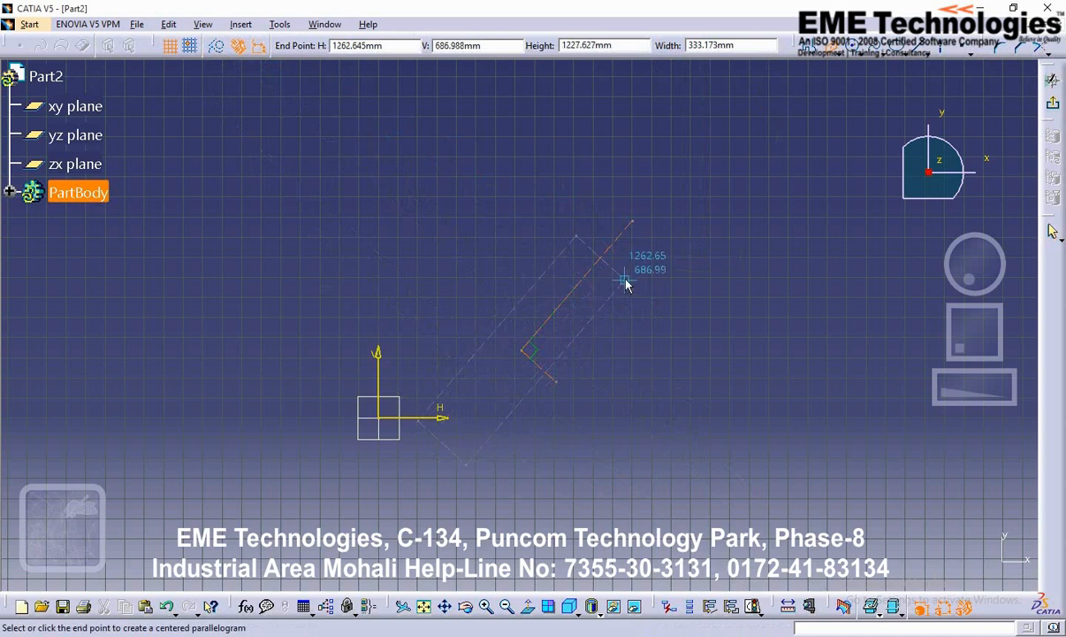
{"action": "left_click", "coordinate": [665, 302]}
{"action": "left_click", "coordinate": [692, 195]}
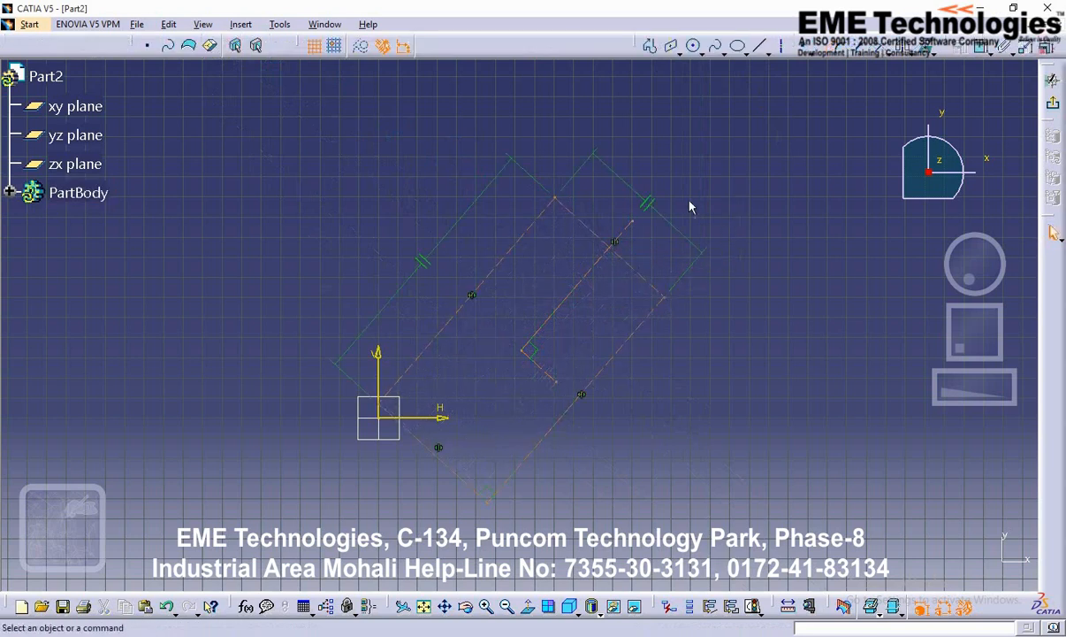
Convert all four sides of the centered parallelogram from construction to standard elements.
{"action": "left_click", "coordinate": [545, 221]}
{"action": "left_click", "coordinate": [361, 49]}
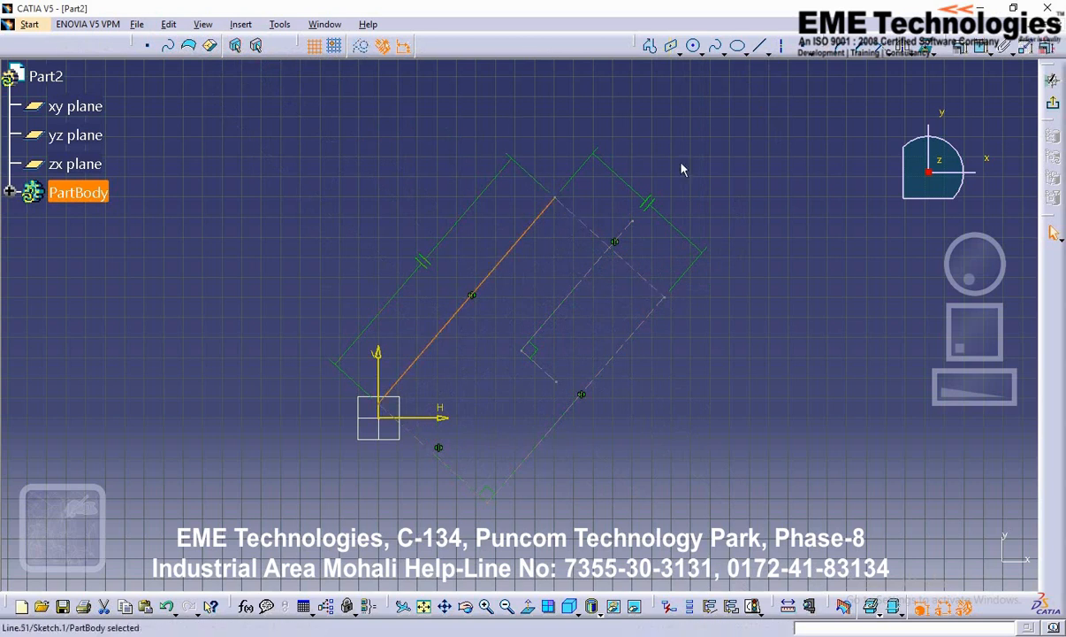
{"action": "left_click", "coordinate": [821, 184]}
{"action": "left_click", "coordinate": [586, 225]}
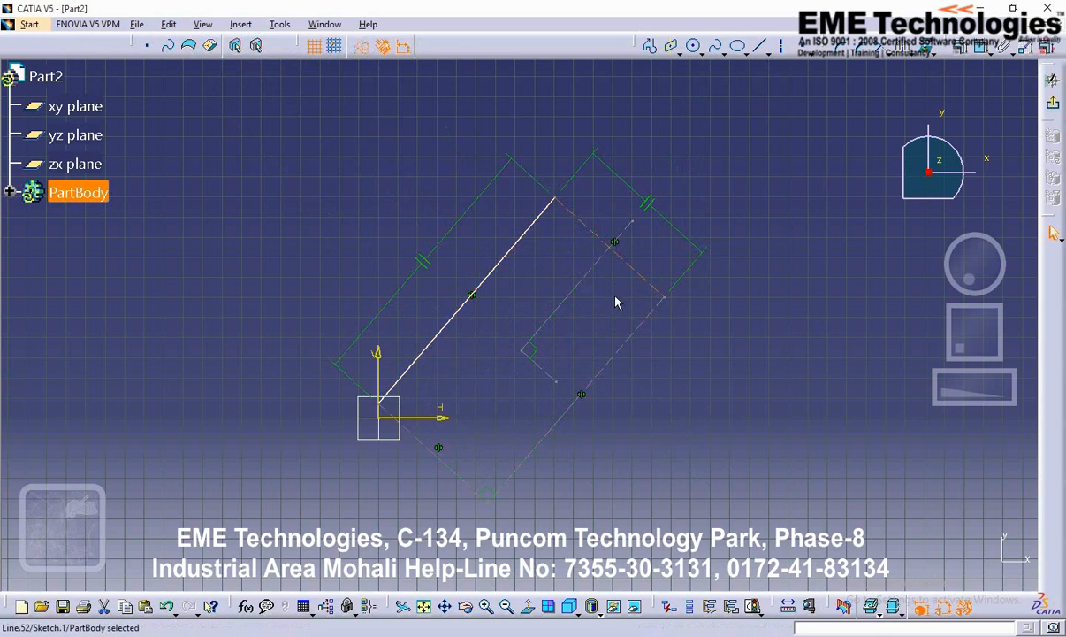
{"action": "left_click", "coordinate": [640, 328], "text": "ctrl"}
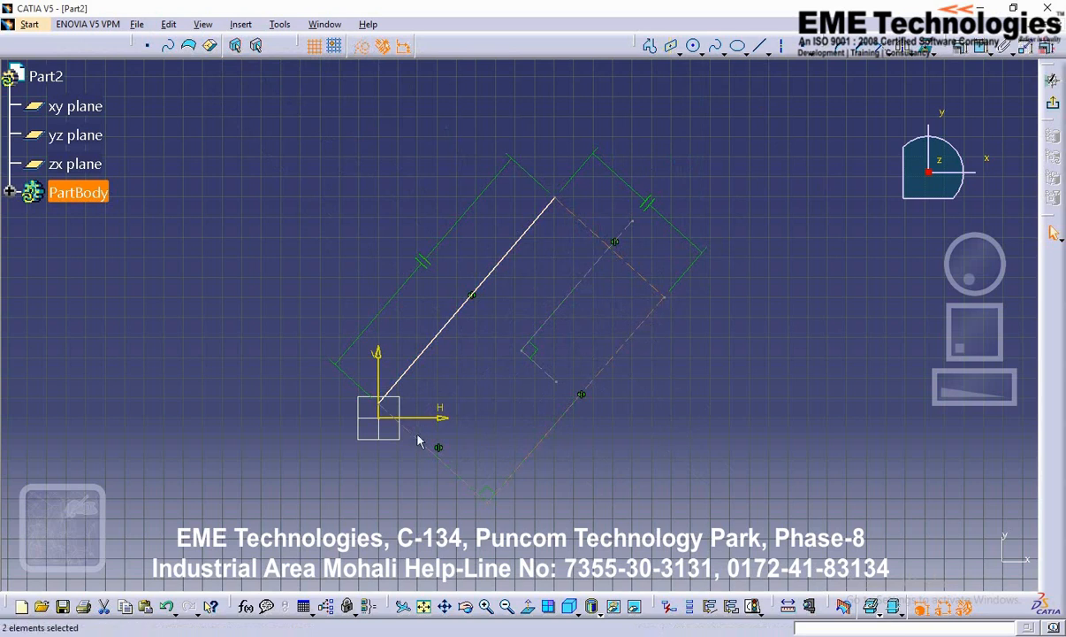
{"action": "left_click", "coordinate": [416, 430], "text": "ctrl"}
{"action": "left_click", "coordinate": [361, 46]}
{"action": "left_click", "coordinate": [726, 100]}
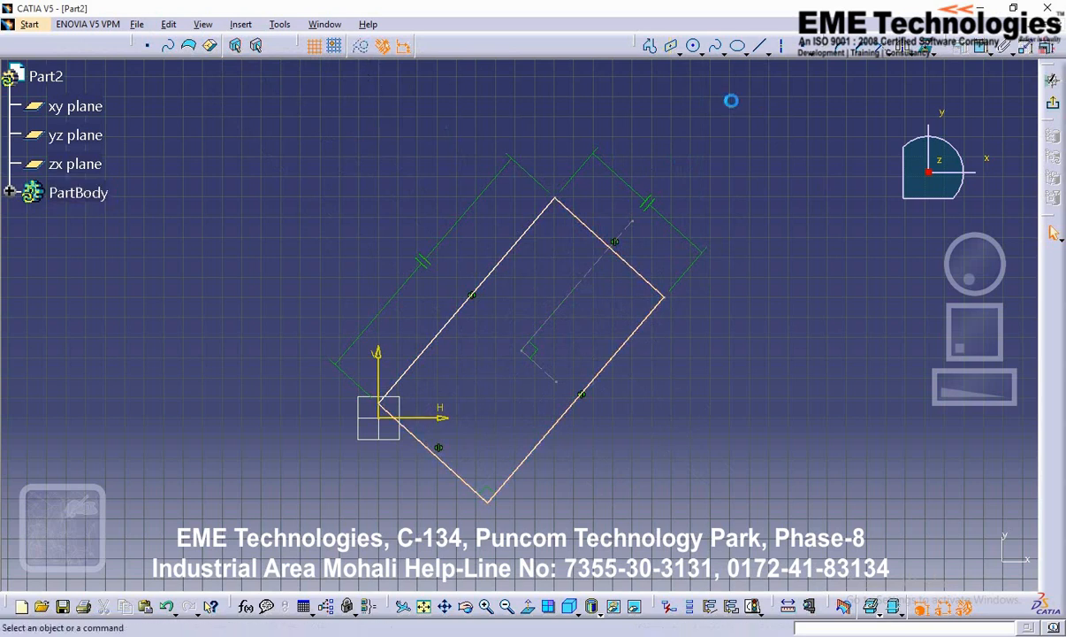